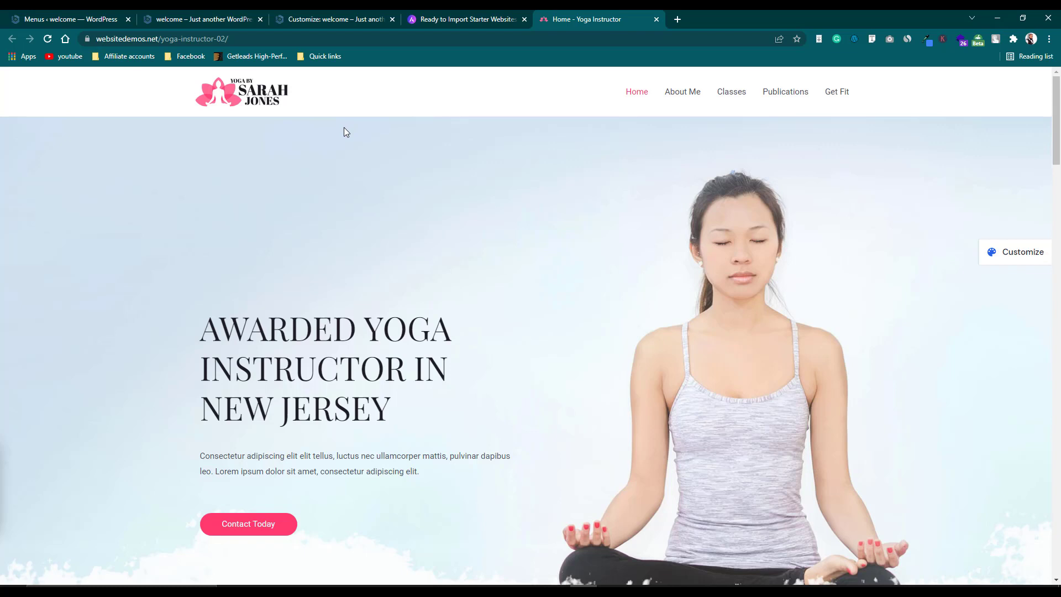
Browse the sections of the Yoga Instructor demo home page.
scroll(343, 132, "down", 1)
scroll(345, 135, "up", 1)
scroll(346, 134, "down", 1)
scroll(346, 135, "down", 2)
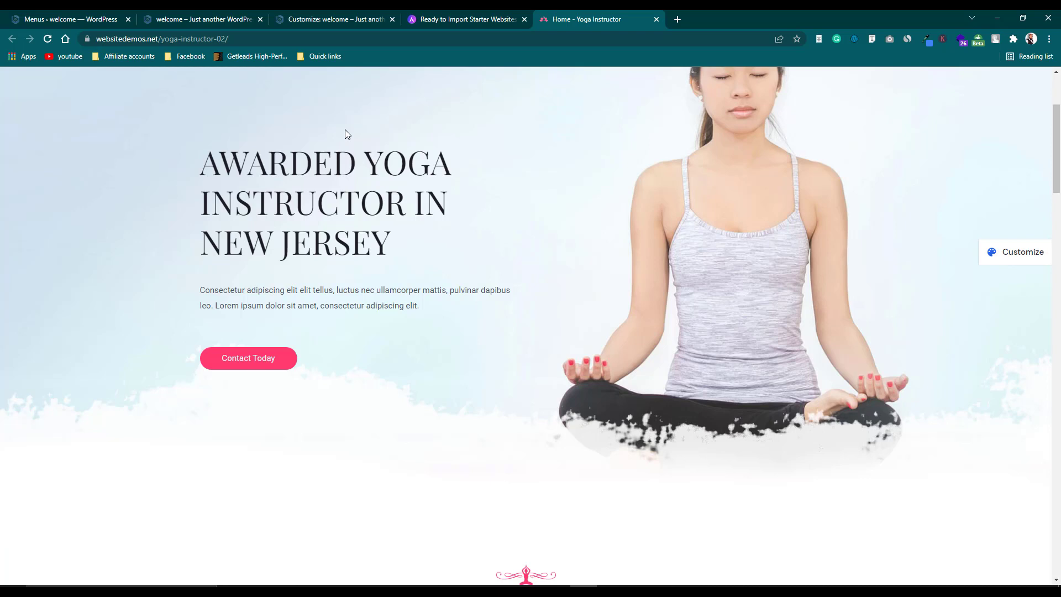
scroll(345, 134, "down", 2)
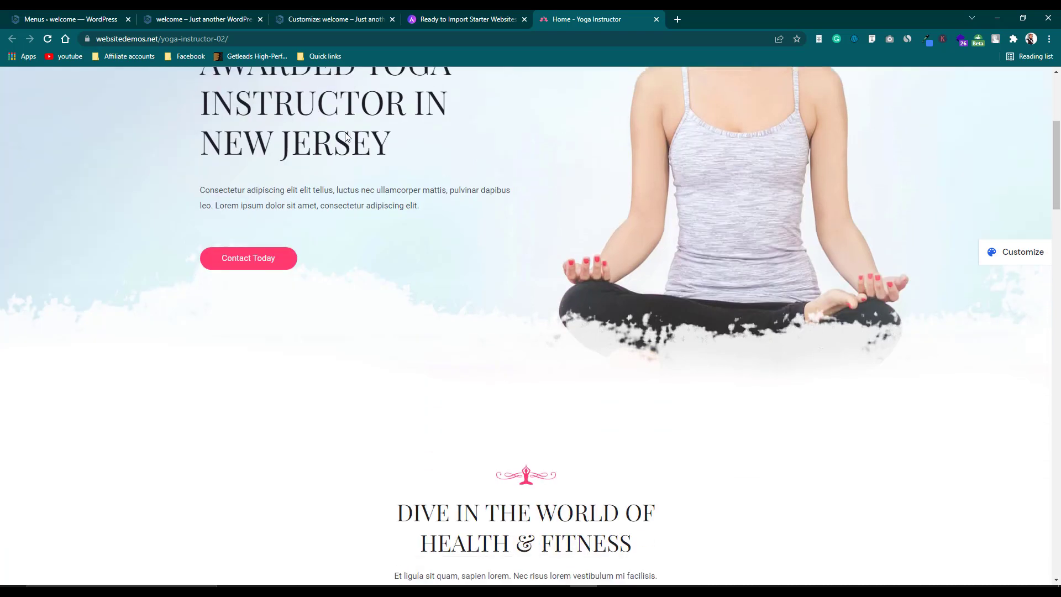
scroll(346, 136, "down", 1)
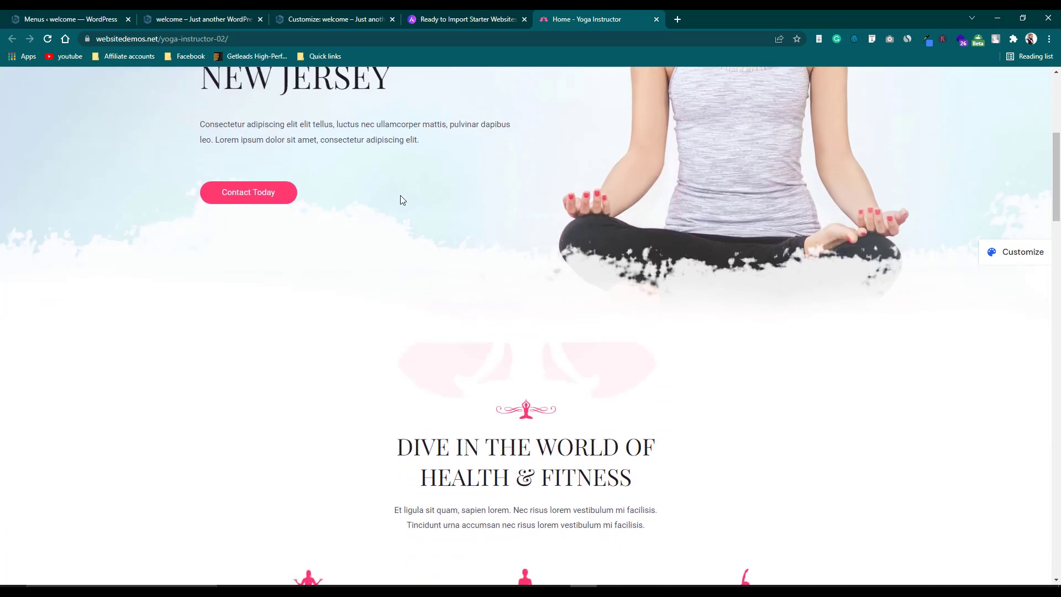
scroll(412, 226, "up", 6)
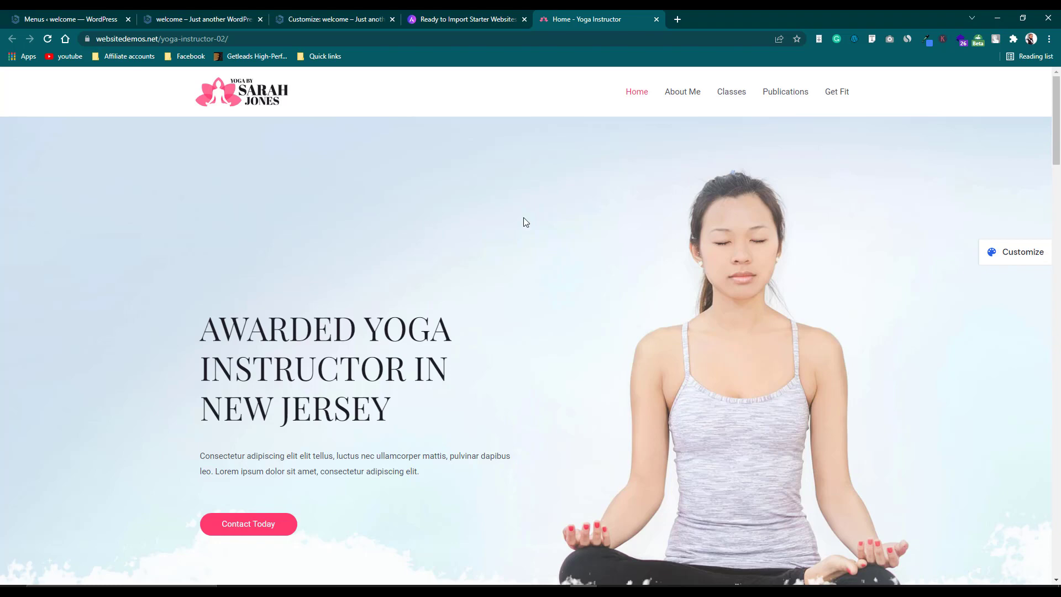
scroll(524, 223, "down", 2)
scroll(524, 222, "up", 2)
Scroll further down the home page and back, then go to About Me.
scroll(518, 227, "down", 8)
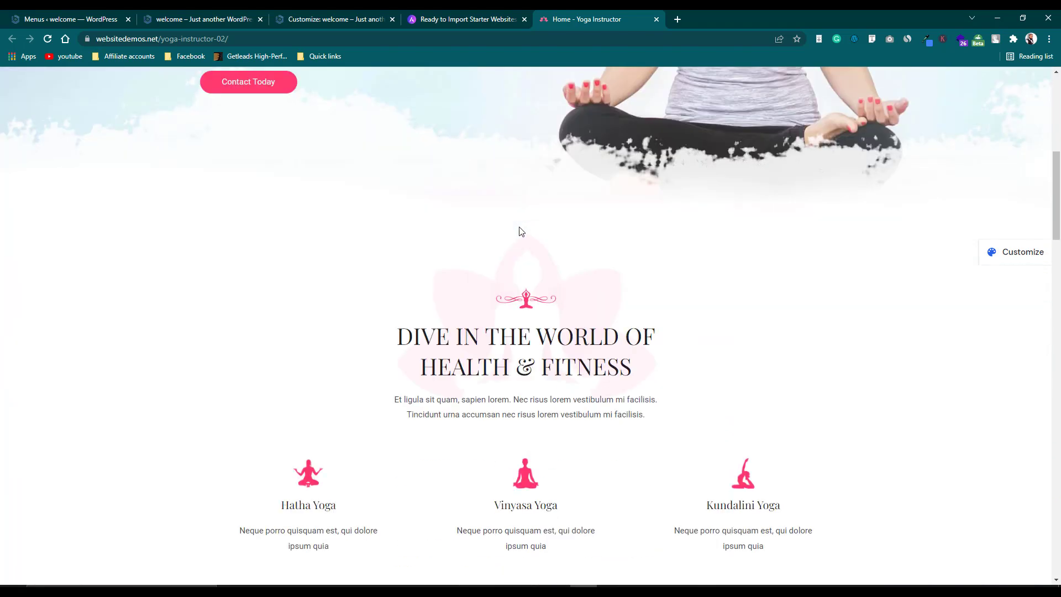
scroll(521, 231, "down", 7)
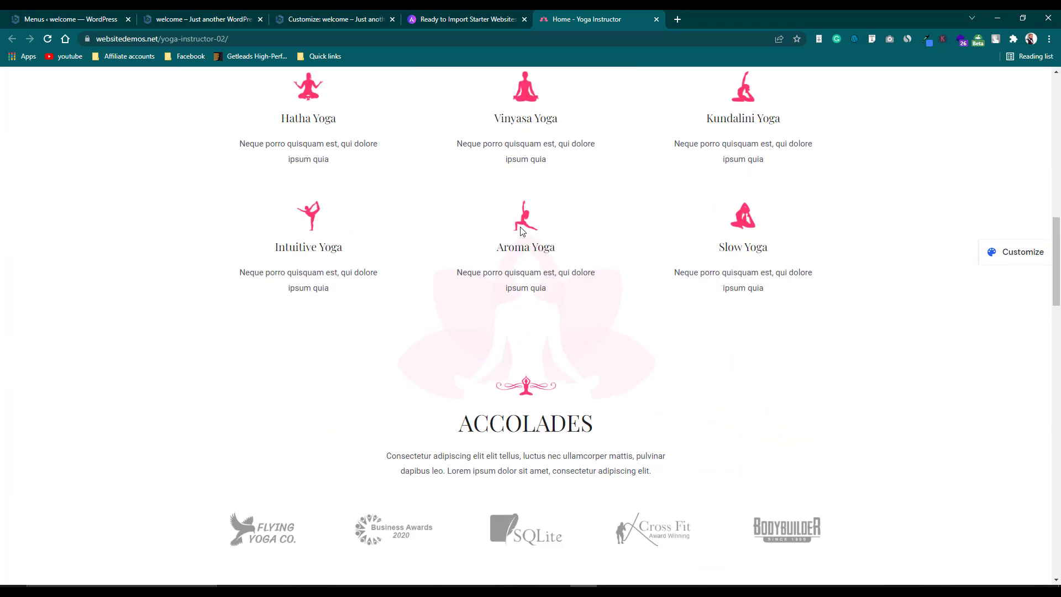
scroll(521, 231, "down", 6)
scroll(522, 231, "up", 12)
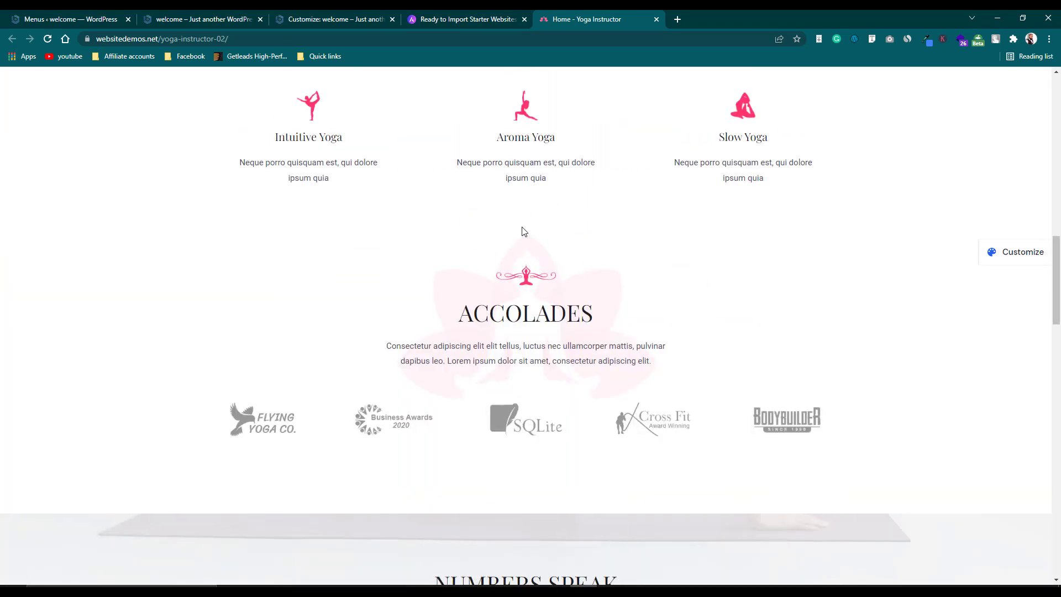
scroll(522, 231, "up", 10)
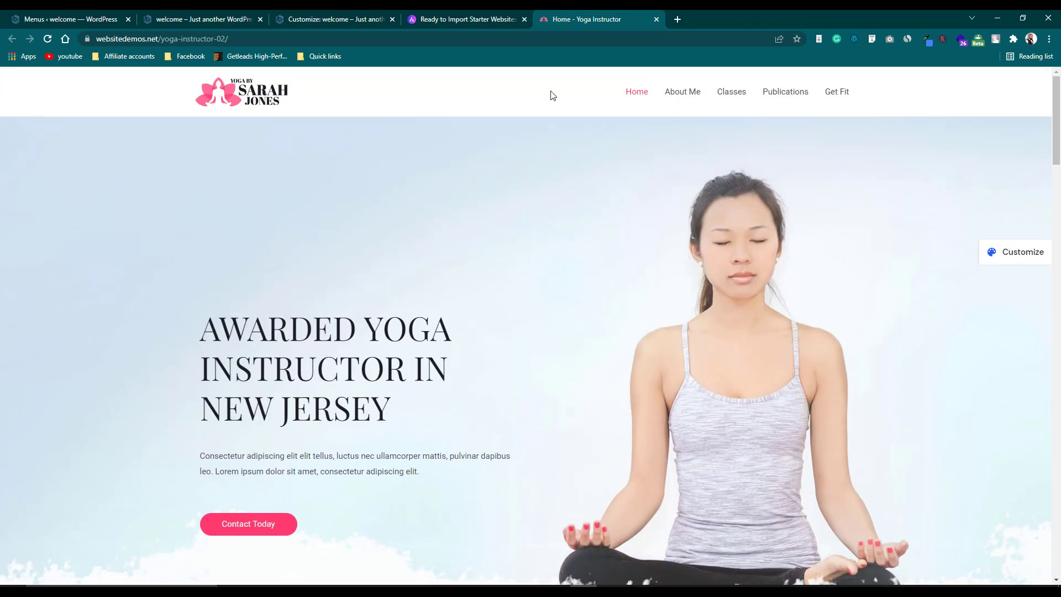
left_click(692, 101)
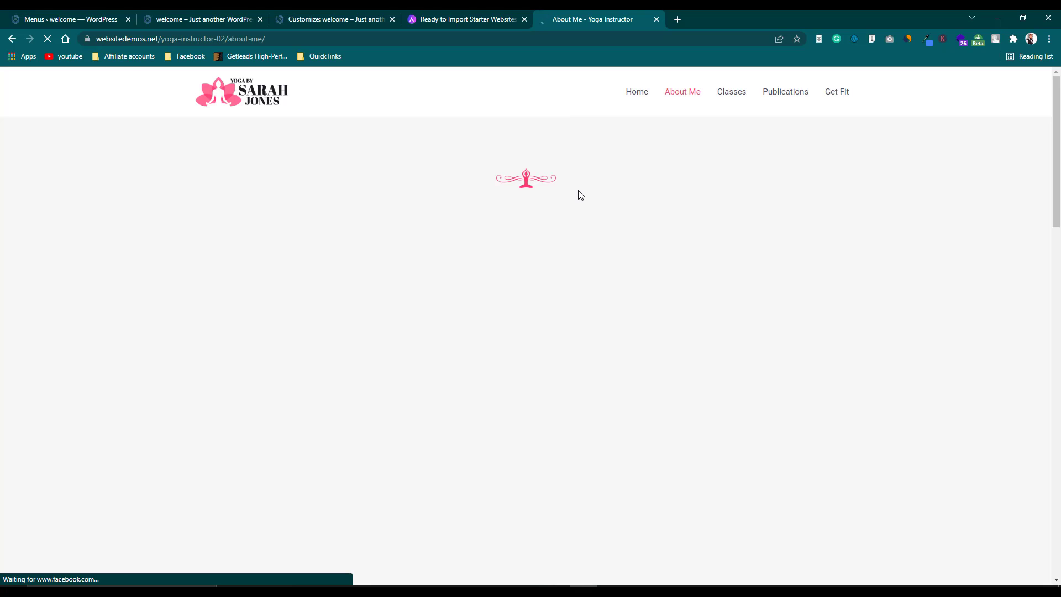
Scroll the About Me page down to the footer and back, then go to Classes.
scroll(581, 197, "down", 4)
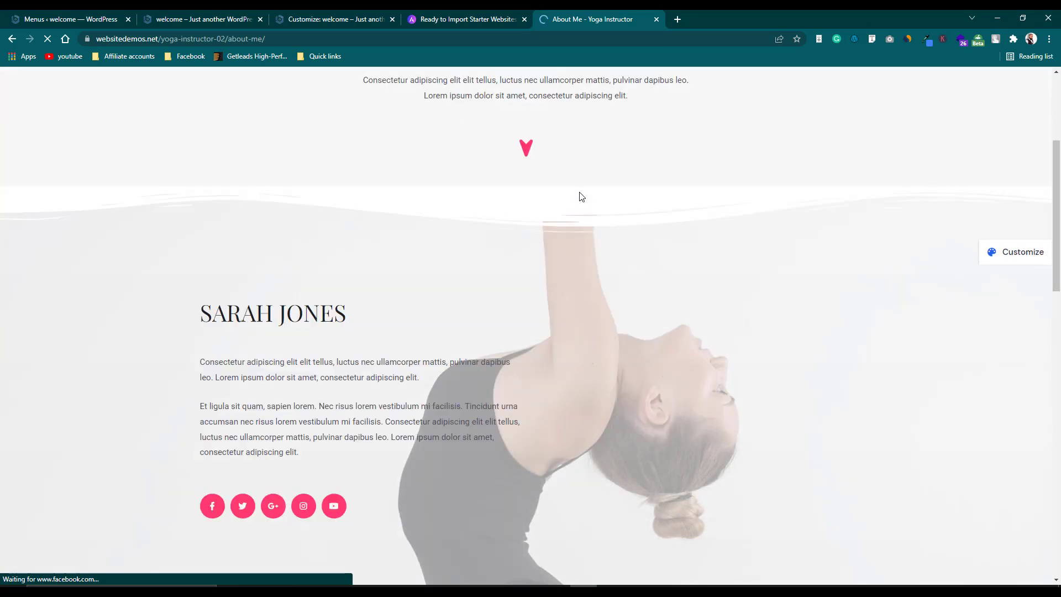
scroll(581, 197, "down", 4)
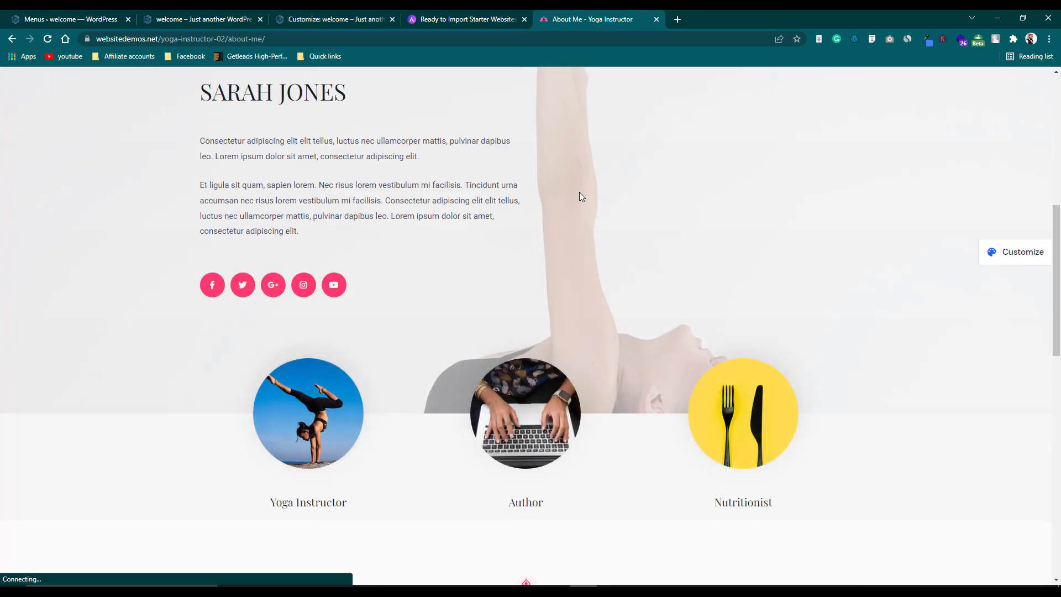
scroll(581, 196, "down", 10)
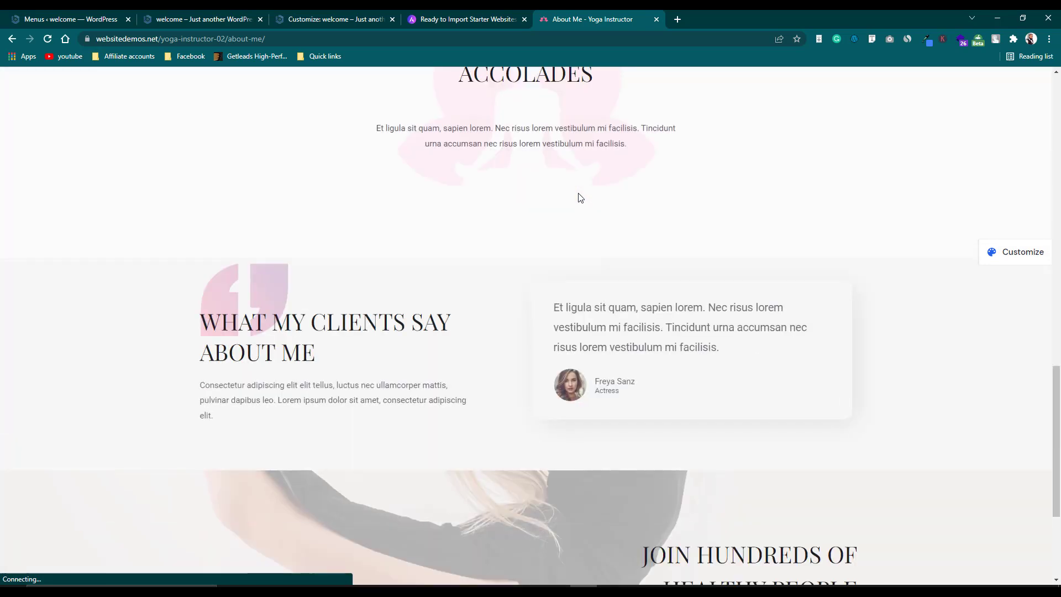
scroll(580, 197, "down", 4)
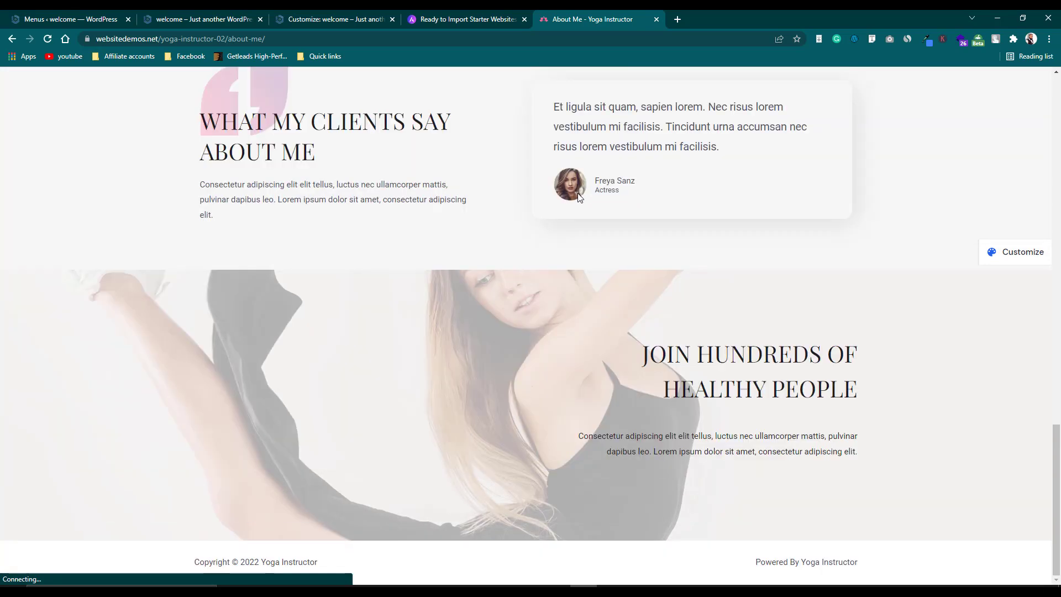
scroll(579, 197, "up", 18)
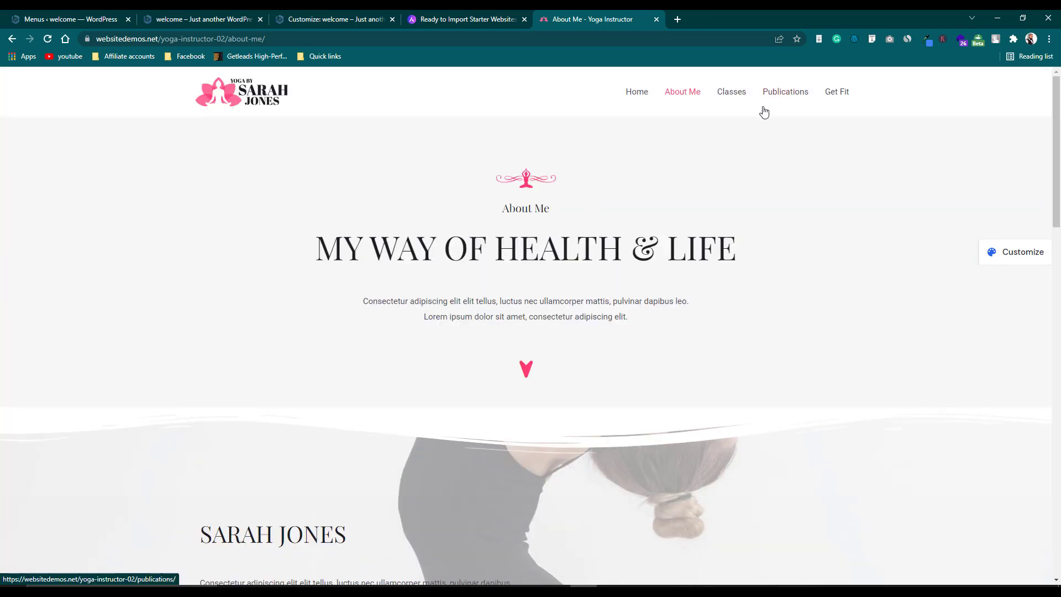
left_click(733, 102)
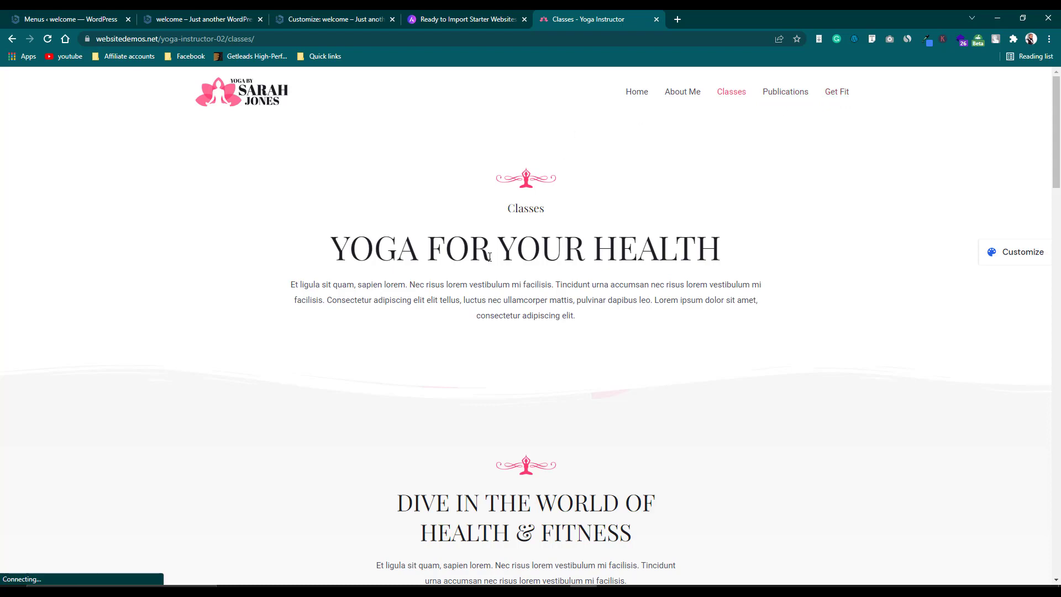
Browse the Classes page's yoga styles down to the pricing cards.
scroll(492, 257, "down", 4)
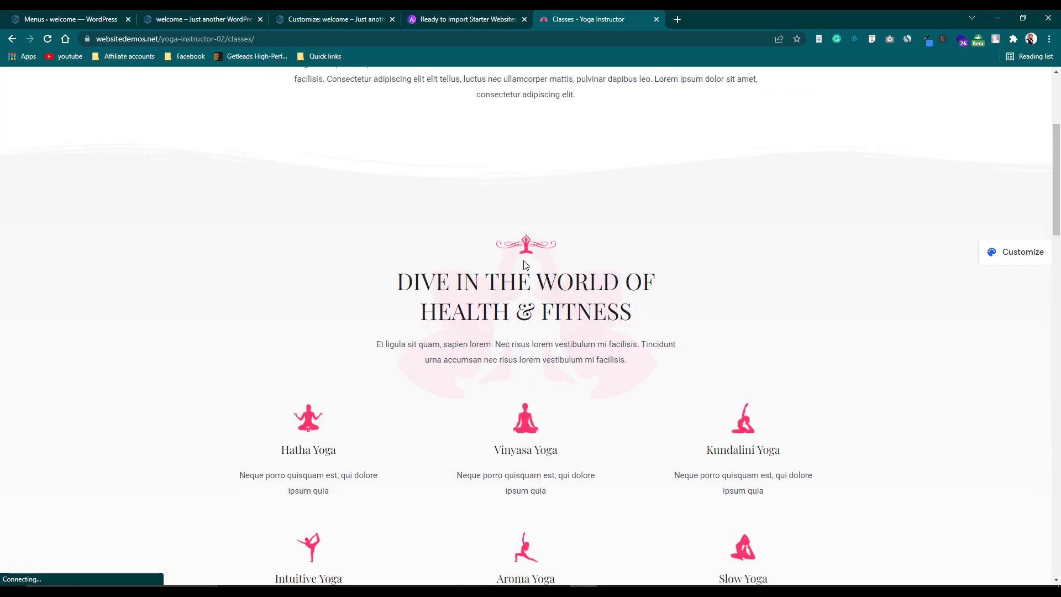
scroll(525, 266, "down", 4)
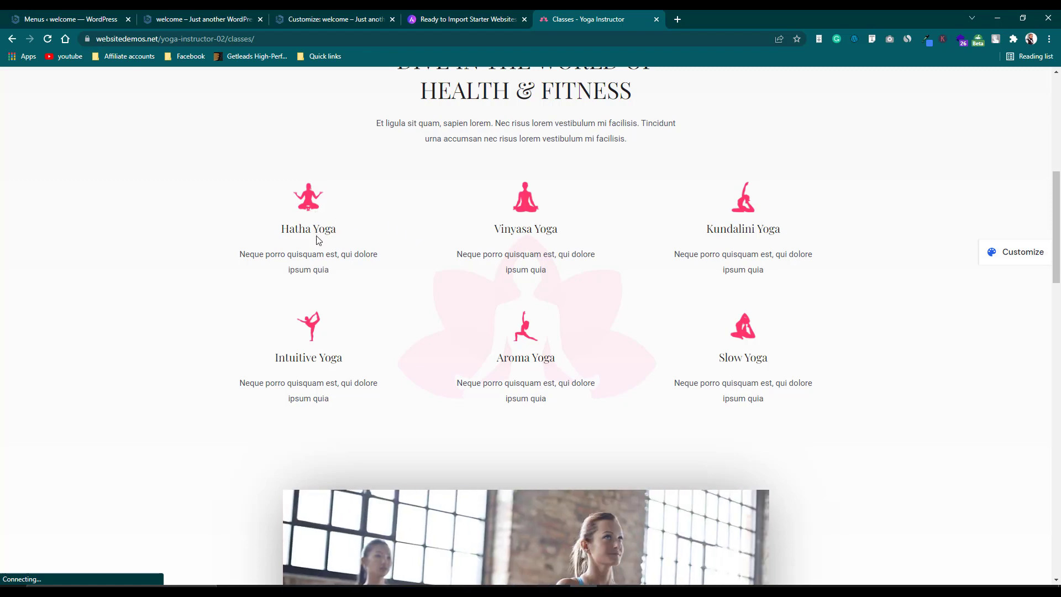
scroll(345, 245, "down", 4)
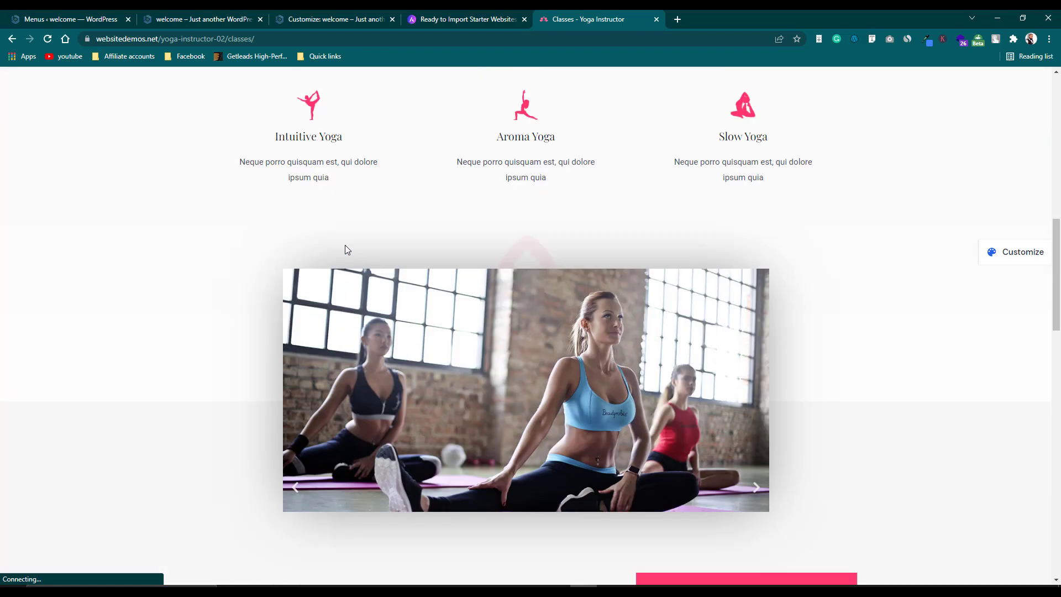
scroll(595, 375, "down", 5)
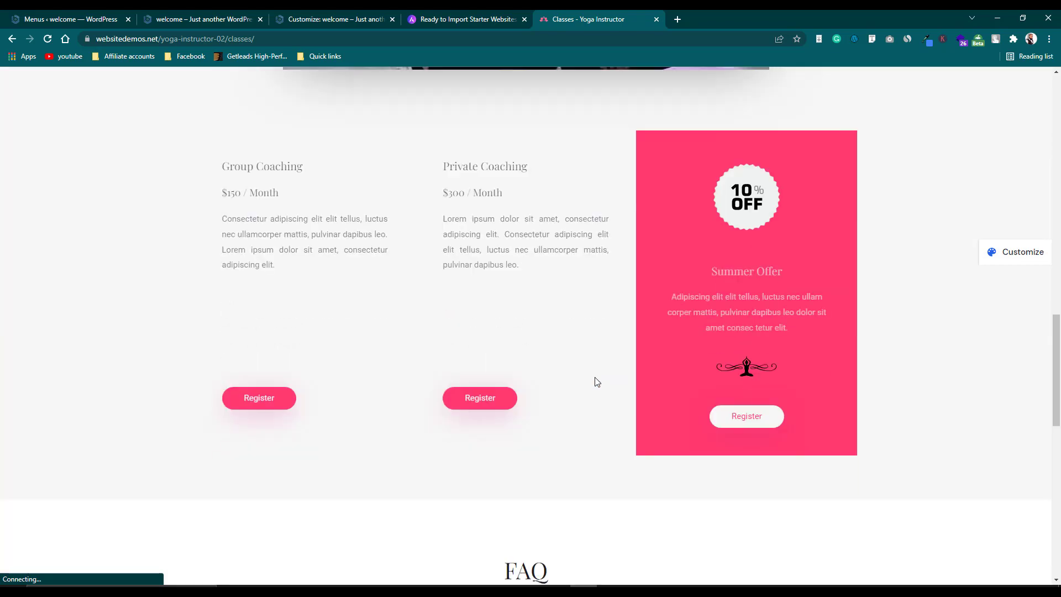
scroll(594, 382, "down", 1)
scroll(595, 381, "down", 8)
scroll(593, 377, "up", 18)
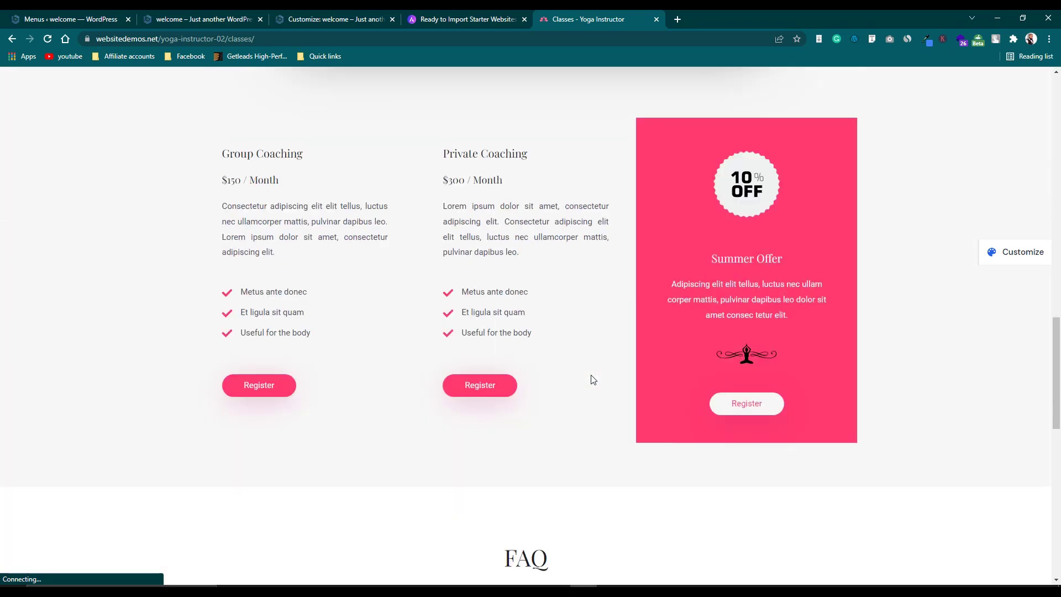
scroll(595, 379, "up", 5)
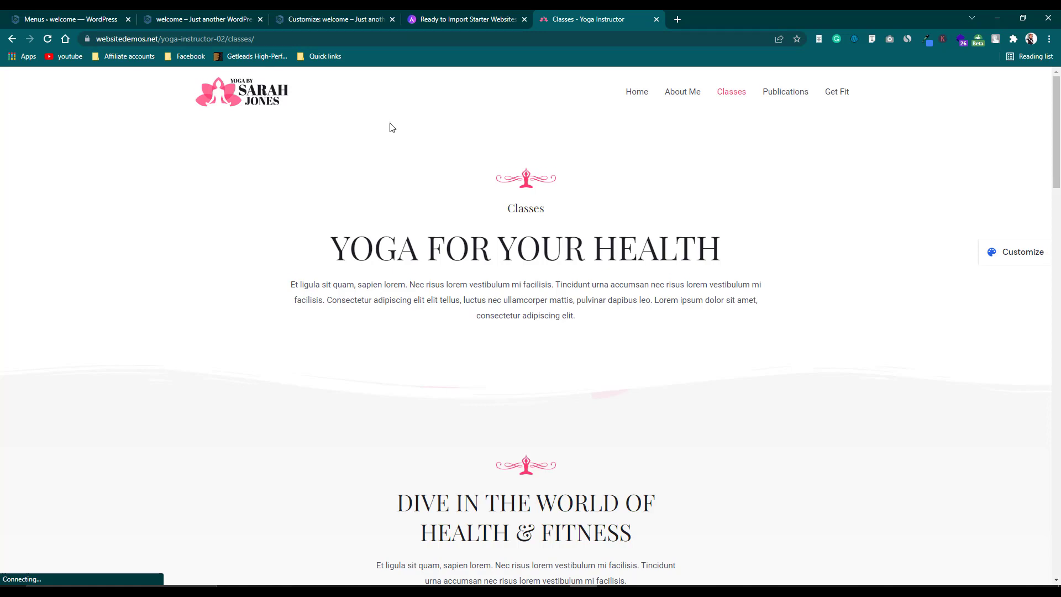
Recheck the pricing cards, then return Home through the site logo.
scroll(392, 127, "down", 1)
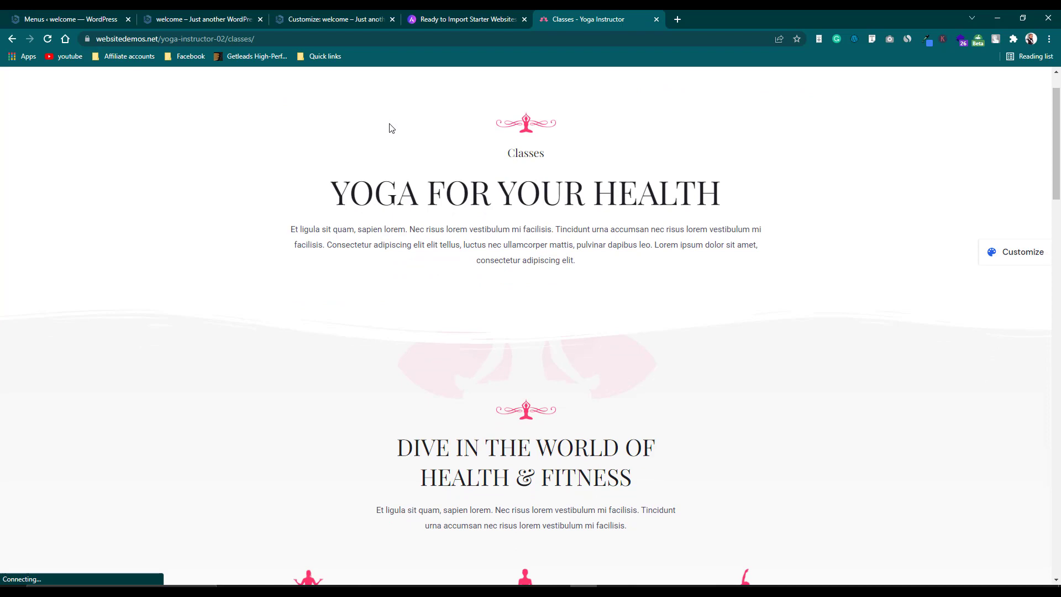
scroll(392, 128, "up", 1)
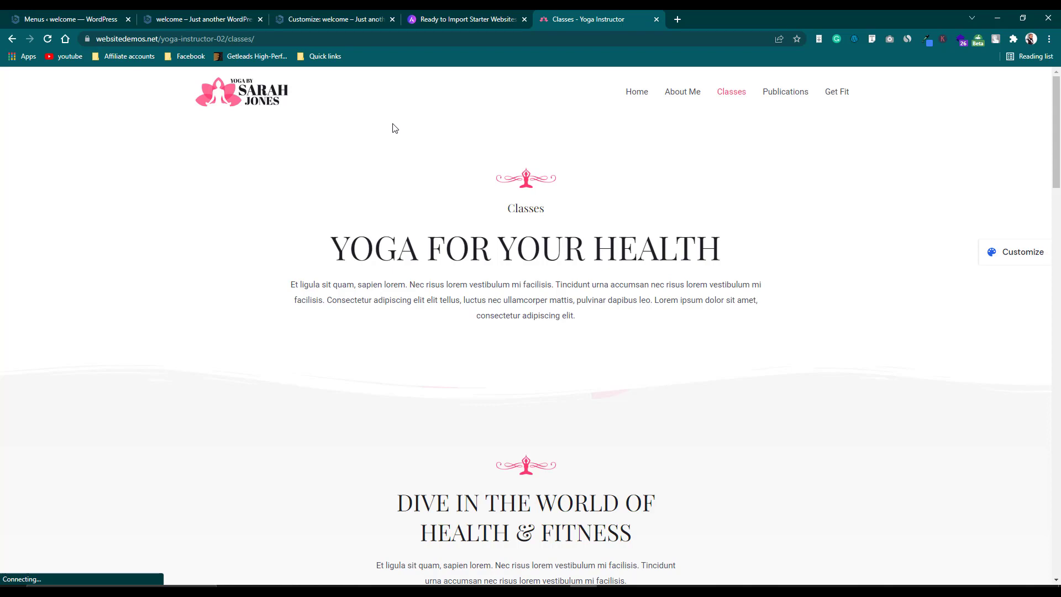
scroll(395, 128, "down", 3)
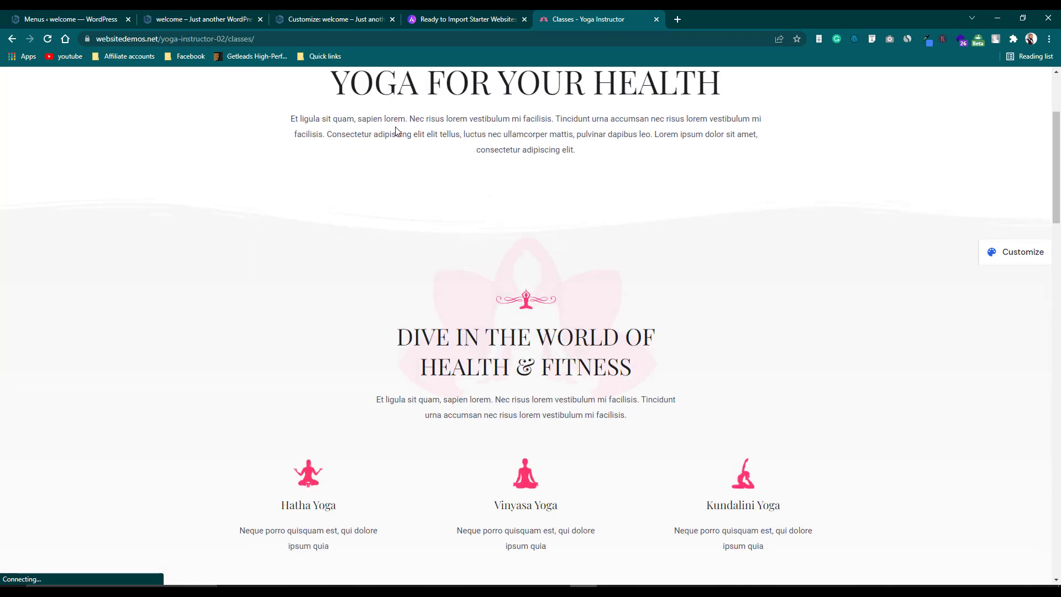
scroll(396, 131, "down", 2)
scroll(396, 130, "down", 4)
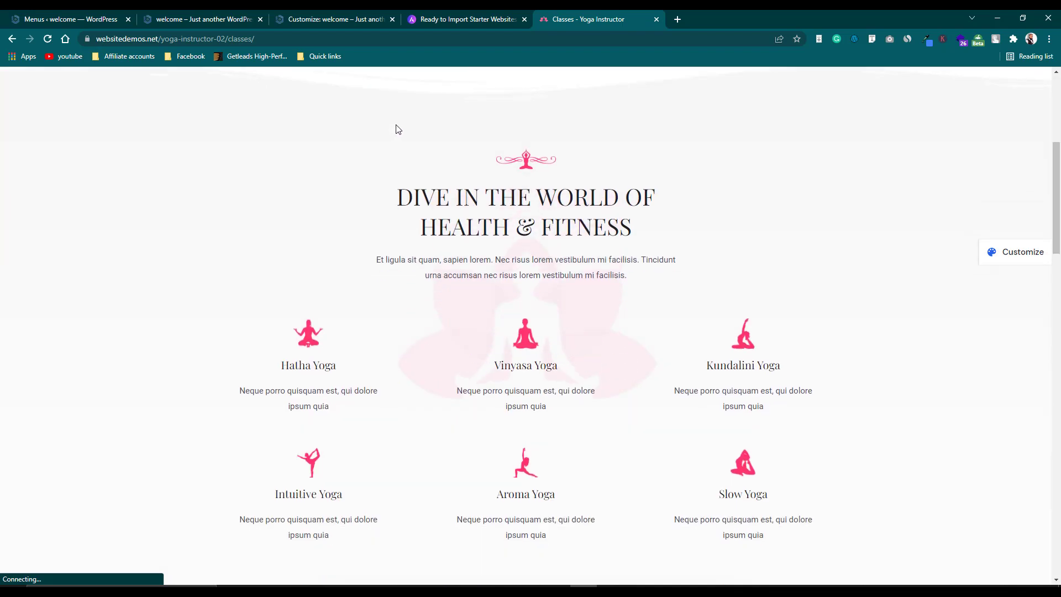
scroll(395, 129, "up", 10)
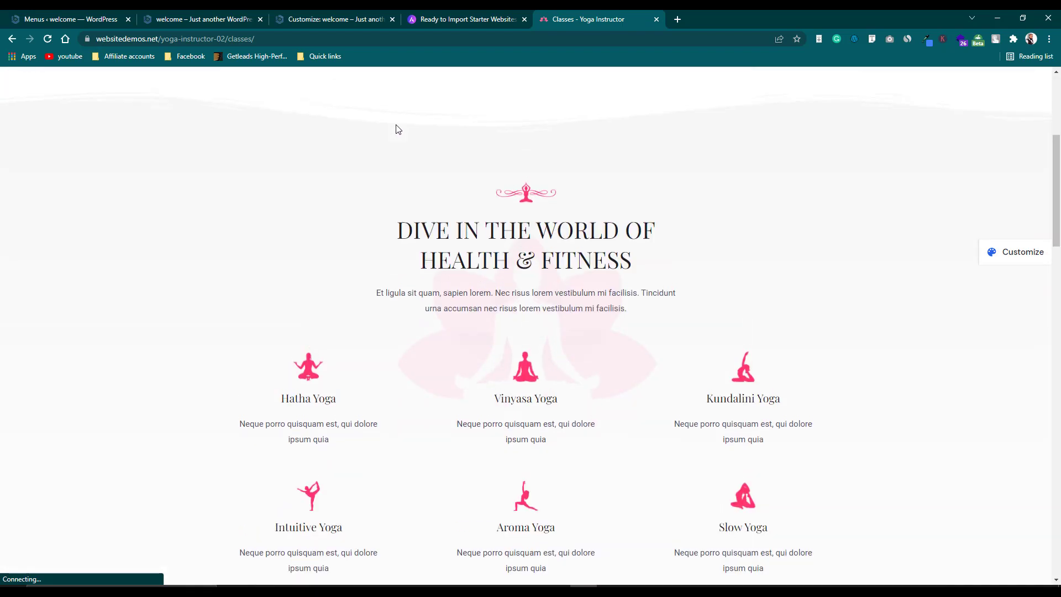
left_click(275, 104)
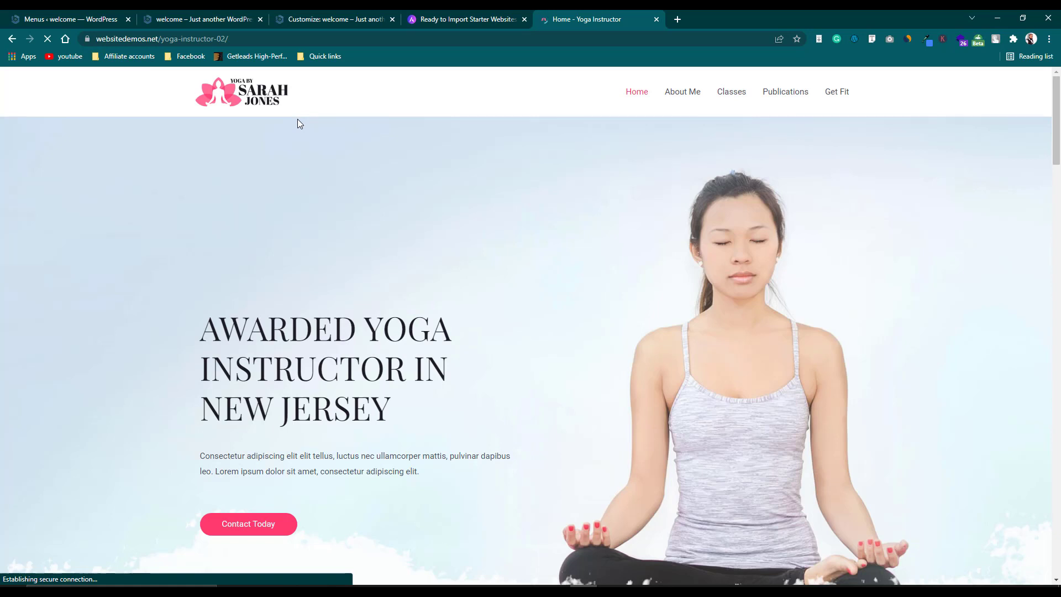
Scroll the Yoga Instructor home page from the New Jersey hero to the 'Dive in the World of' section.
scroll(298, 124, "down", 1)
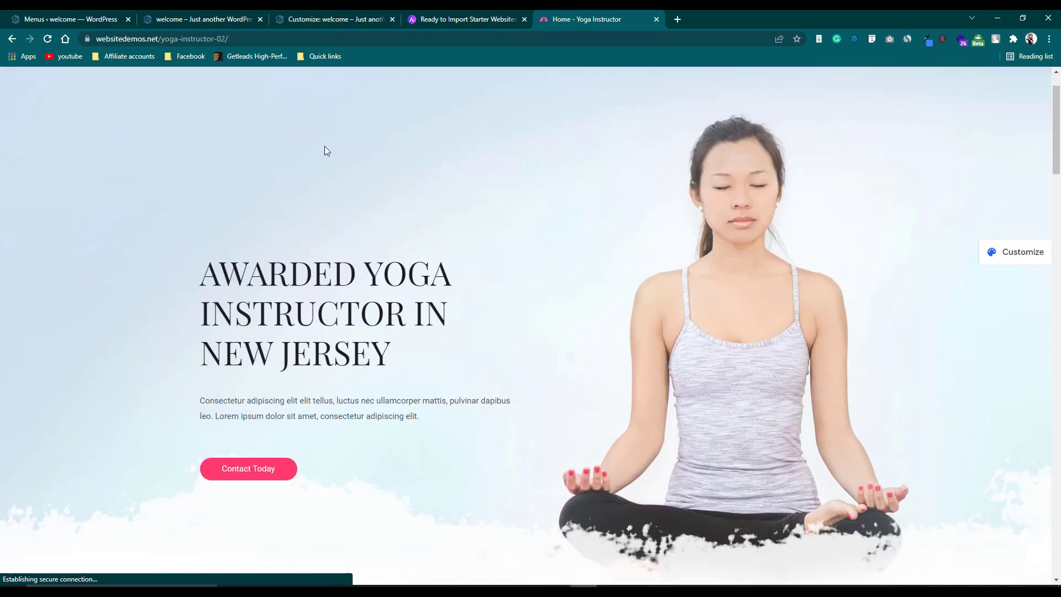
scroll(325, 146, "down", 3)
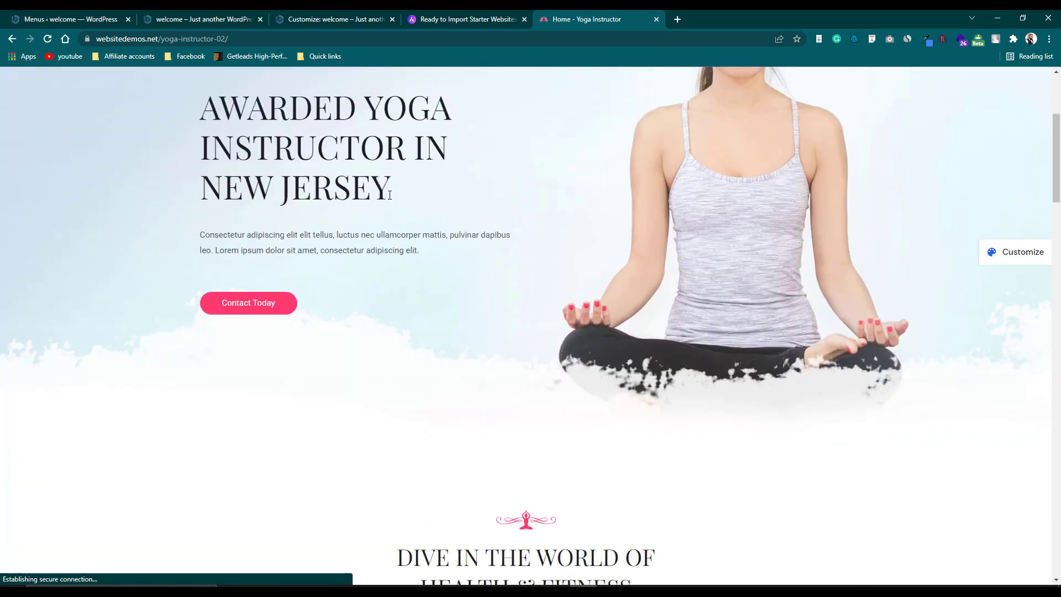
scroll(387, 210, "up", 4)
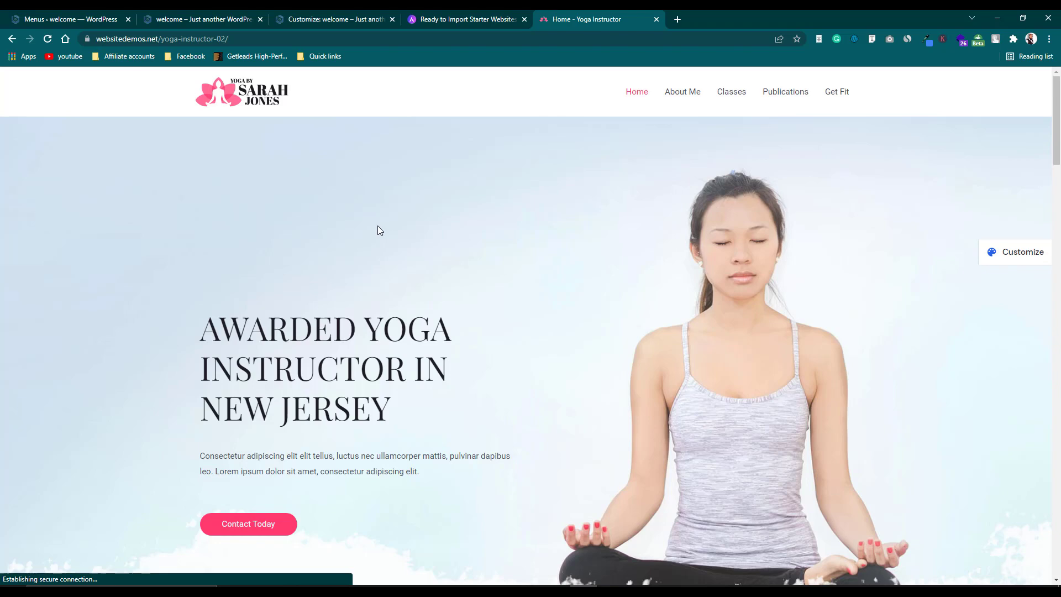
scroll(379, 228, "down", 2)
scroll(378, 228, "up", 2)
scroll(378, 230, "down", 4)
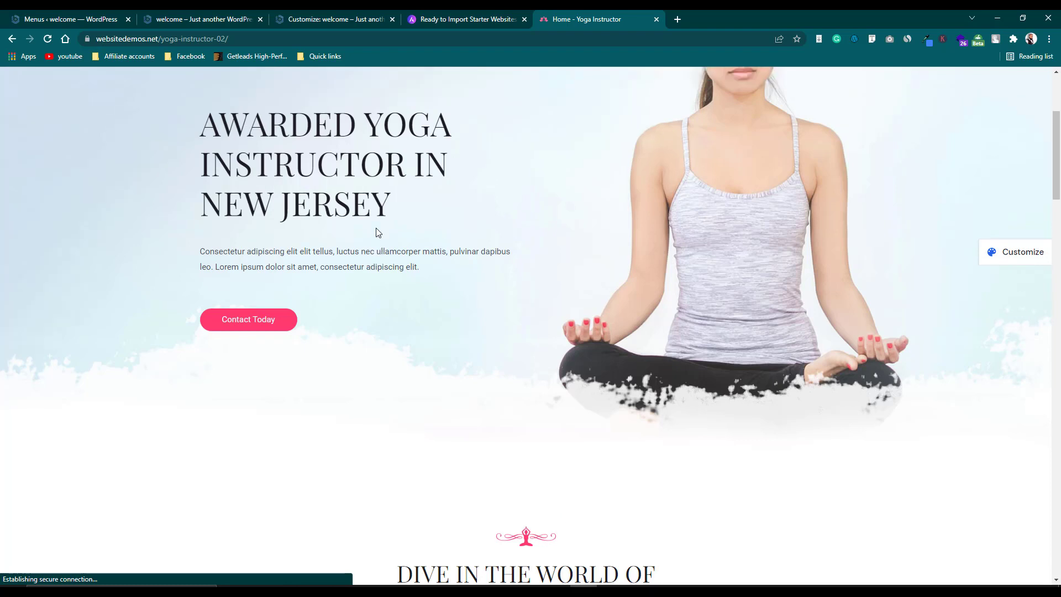
scroll(377, 232, "up", 4)
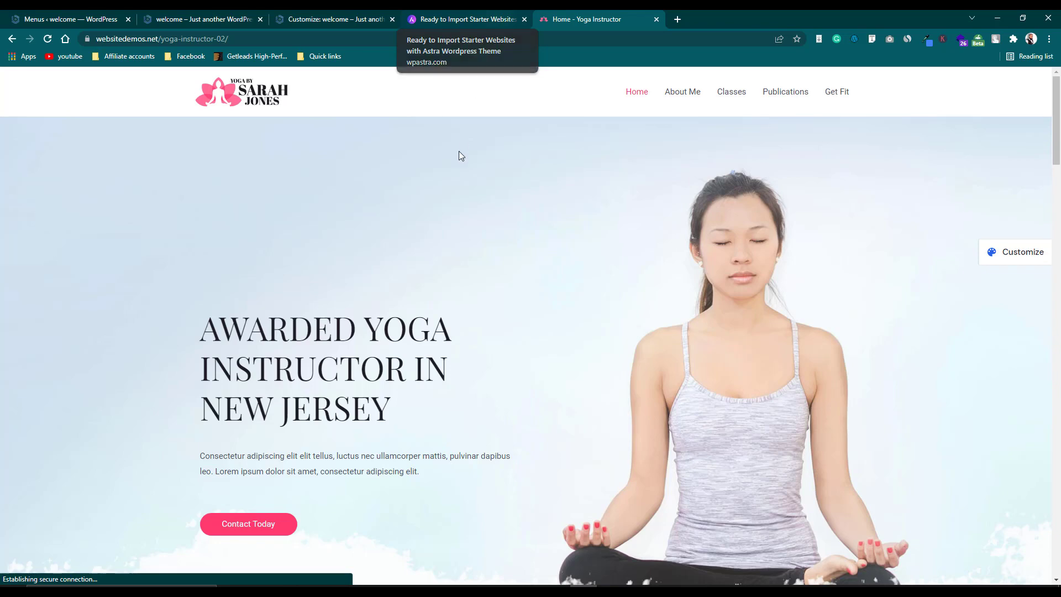
Scroll through the Yoga Instructor demo sections, open Get Fit, and return to the top.
scroll(462, 163, "down", 4)
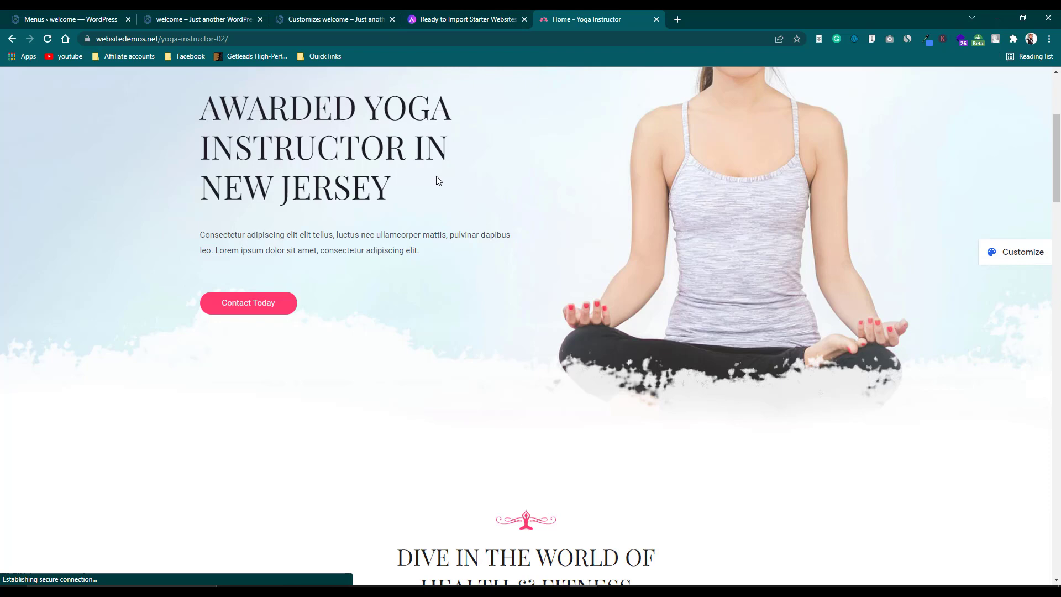
scroll(438, 181, "down", 5)
scroll(445, 183, "down", 5)
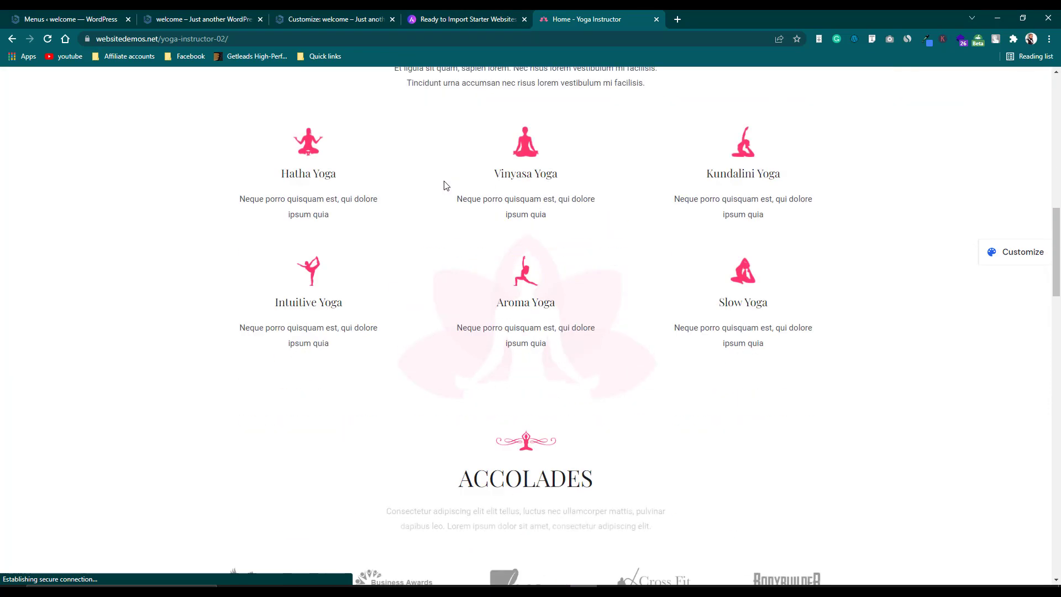
scroll(512, 197, "down", 4)
scroll(512, 199, "up", 10)
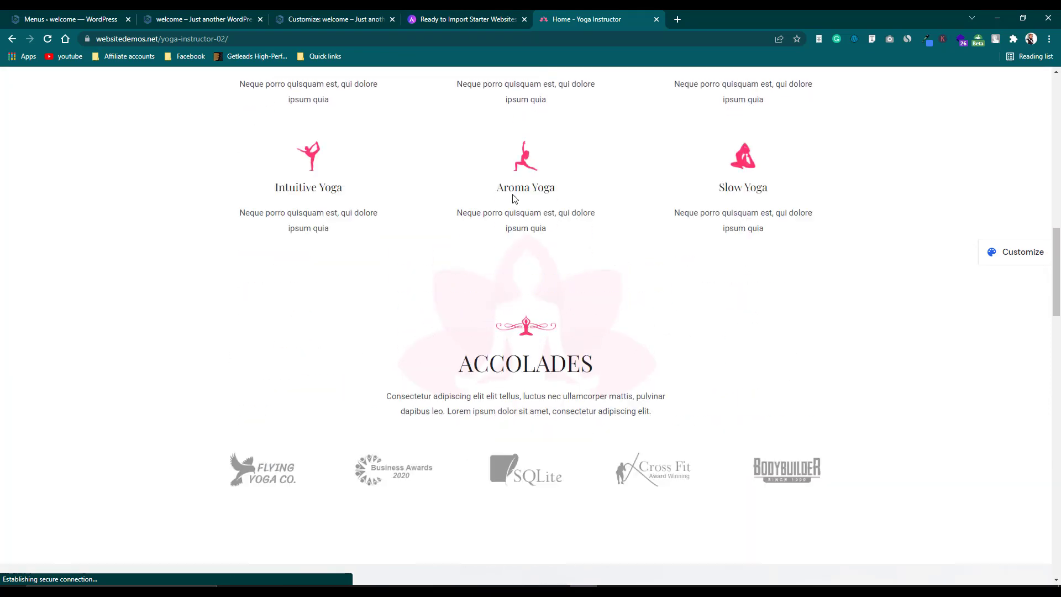
scroll(512, 199, "up", 7)
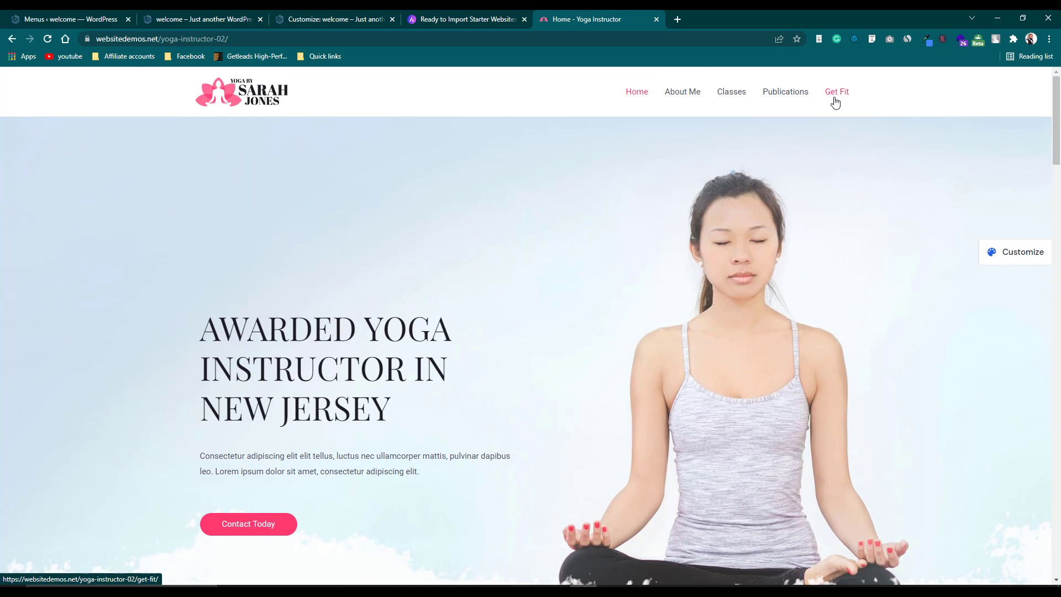
left_click(835, 94)
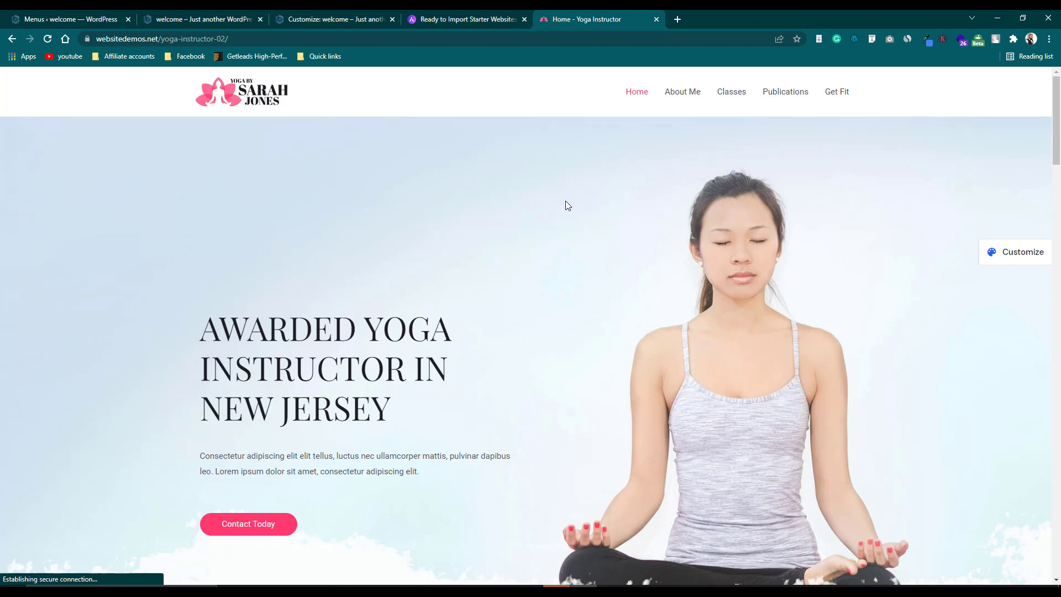
scroll(565, 208, "down", 3)
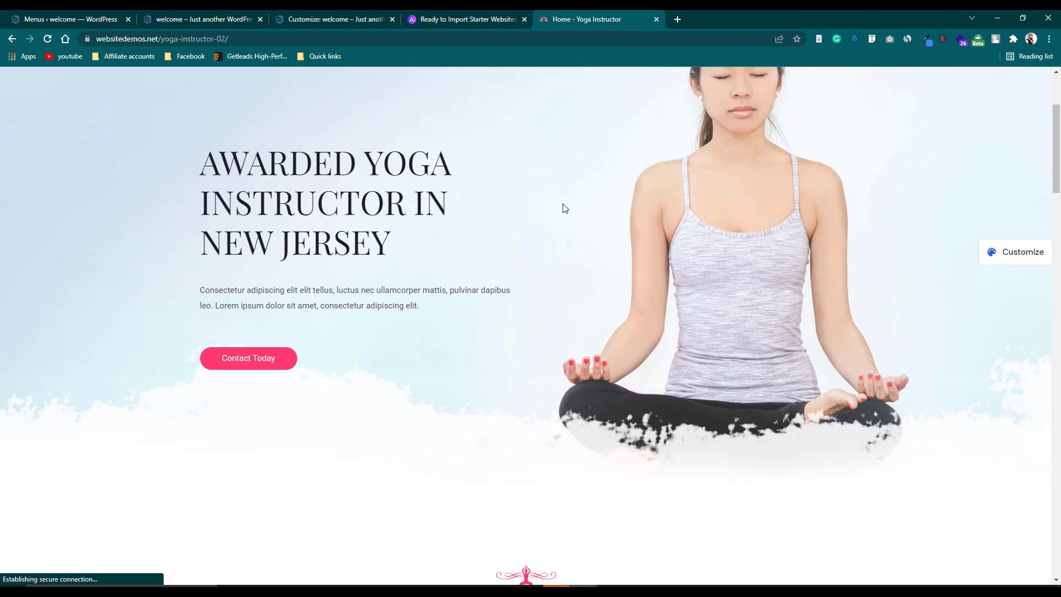
scroll(565, 208, "up", 3)
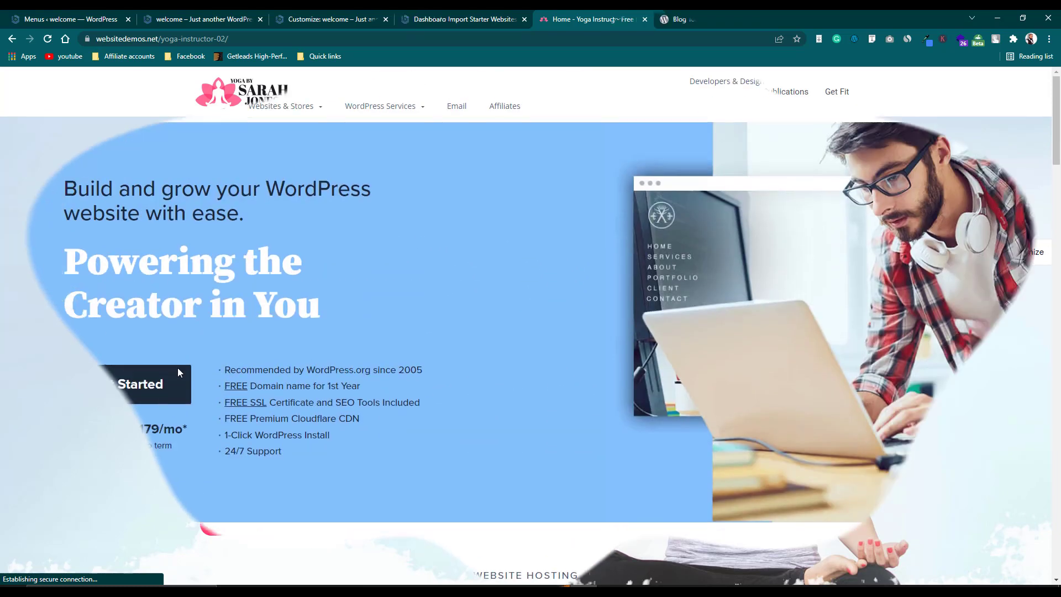
Find Bluehost listed first on WordPress.org's Hosting page, then return to the Bluehost tab.
mouse_move(127, 98)
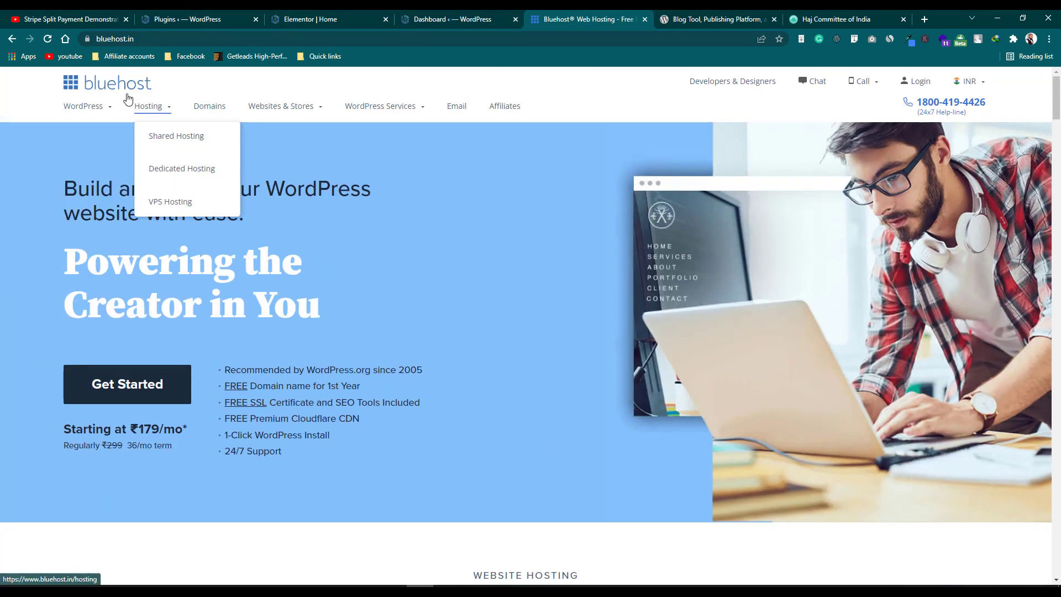
left_click(690, 19)
scroll(694, 139, "up", 10)
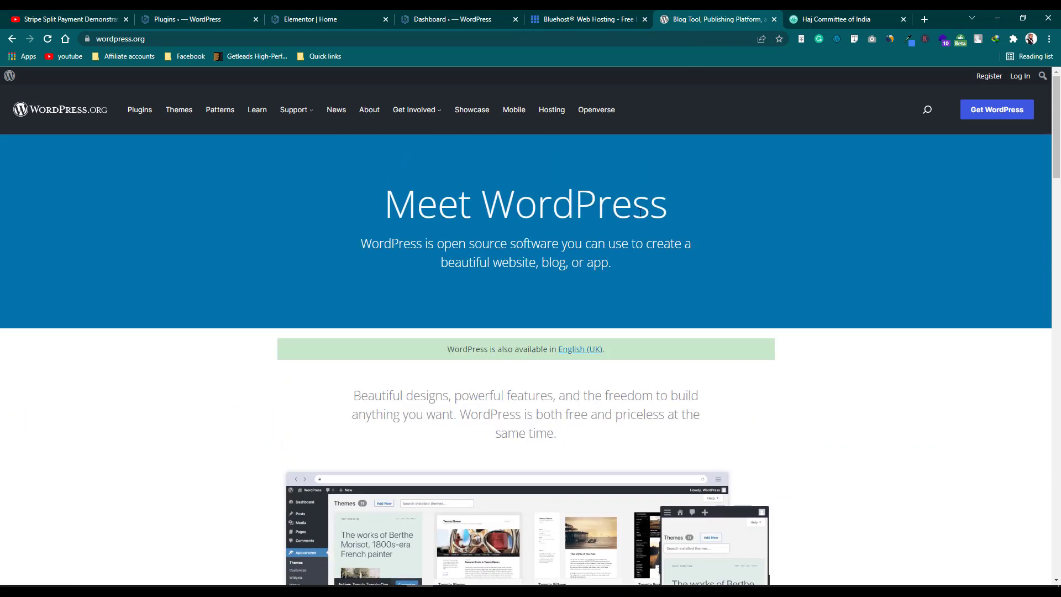
left_click(549, 111)
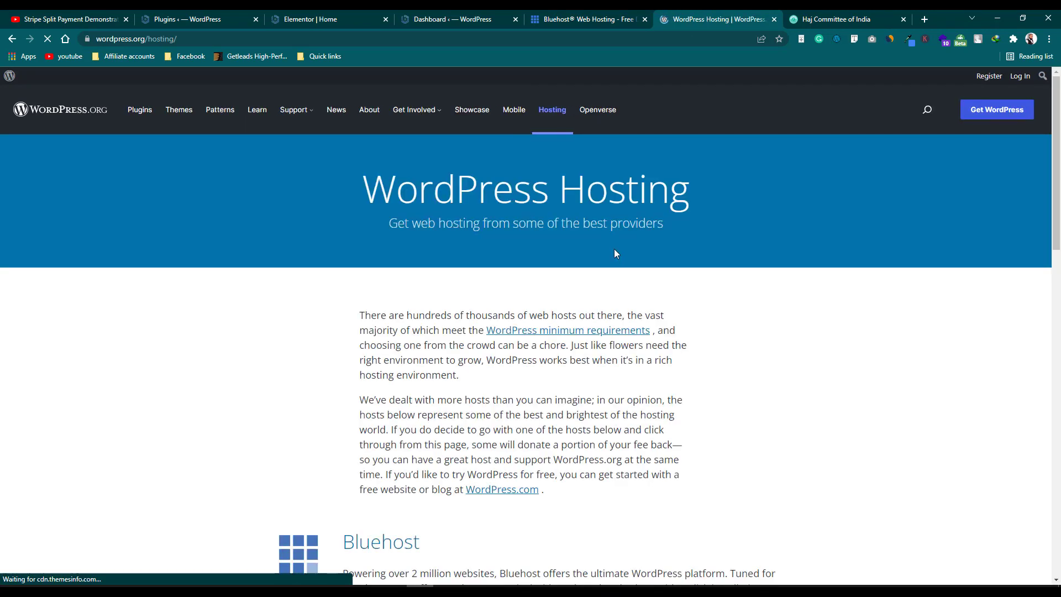
scroll(667, 288, "down", 4)
scroll(669, 310, "up", 3)
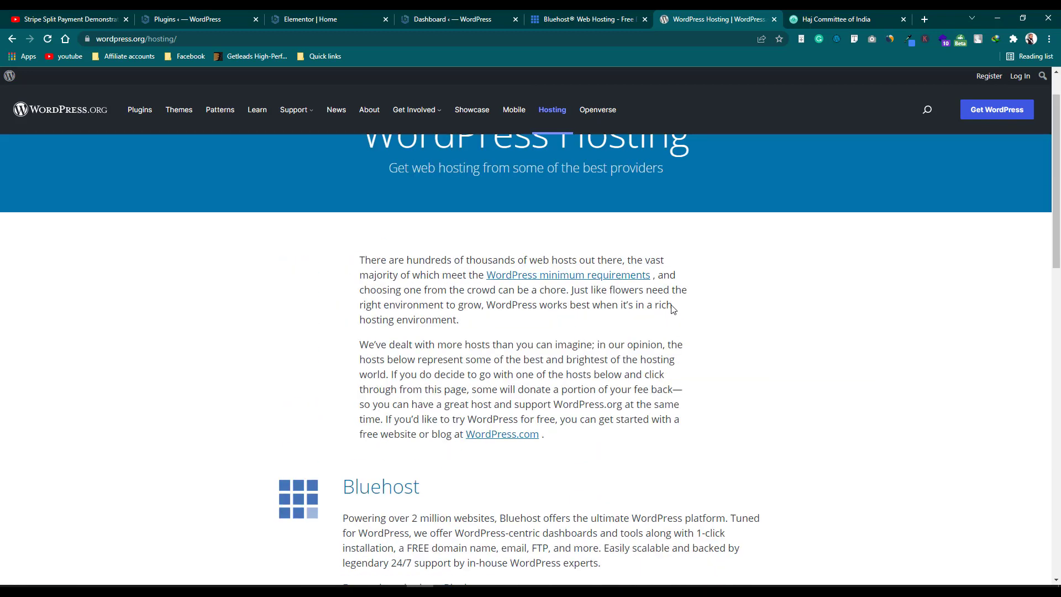
scroll(672, 308, "down", 3)
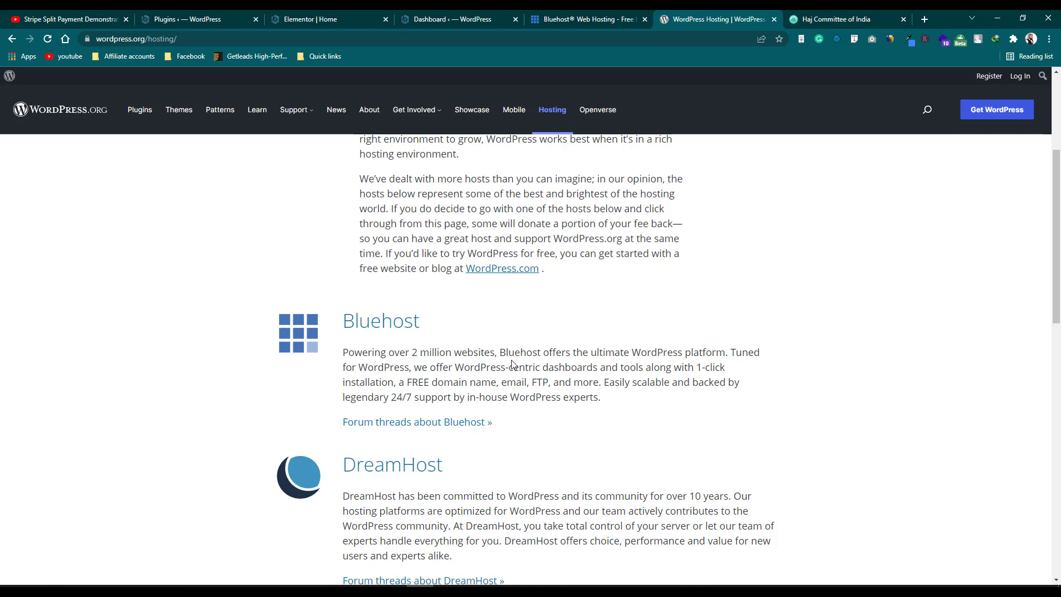
left_click(569, 18)
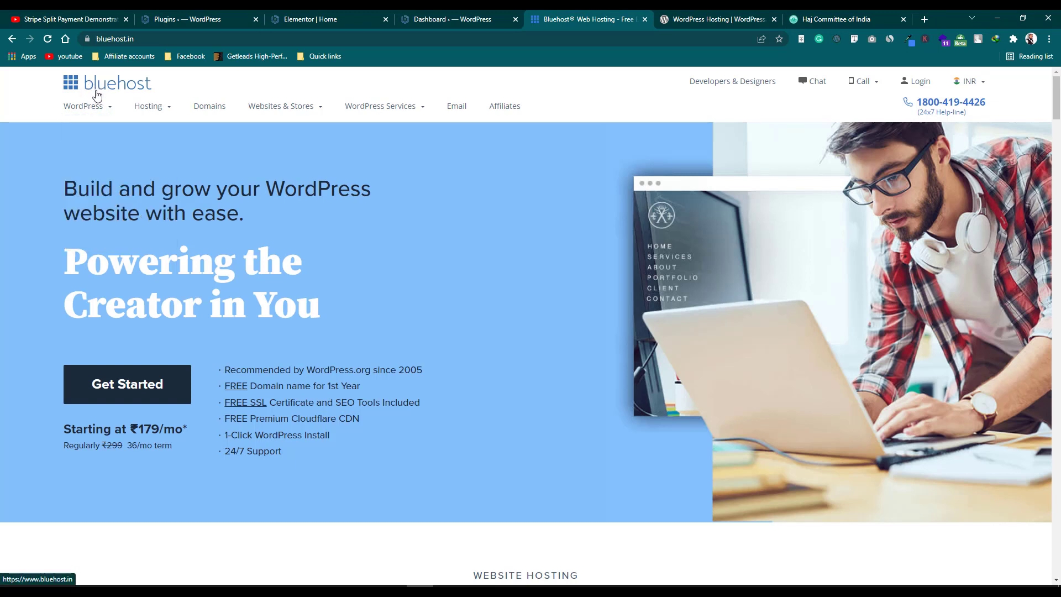
Show Bluehost's WordPress plans: Basic ₹179/mo, Plus and Choice Plus ₹279/mo.
mouse_move(97, 102)
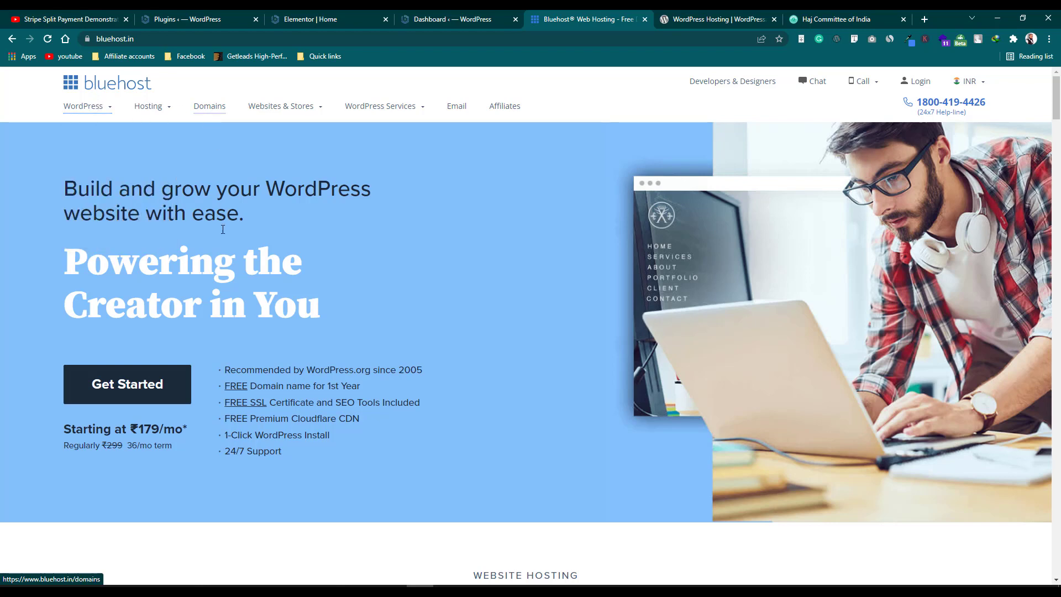
scroll(225, 244, "down", 4)
left_click(173, 169)
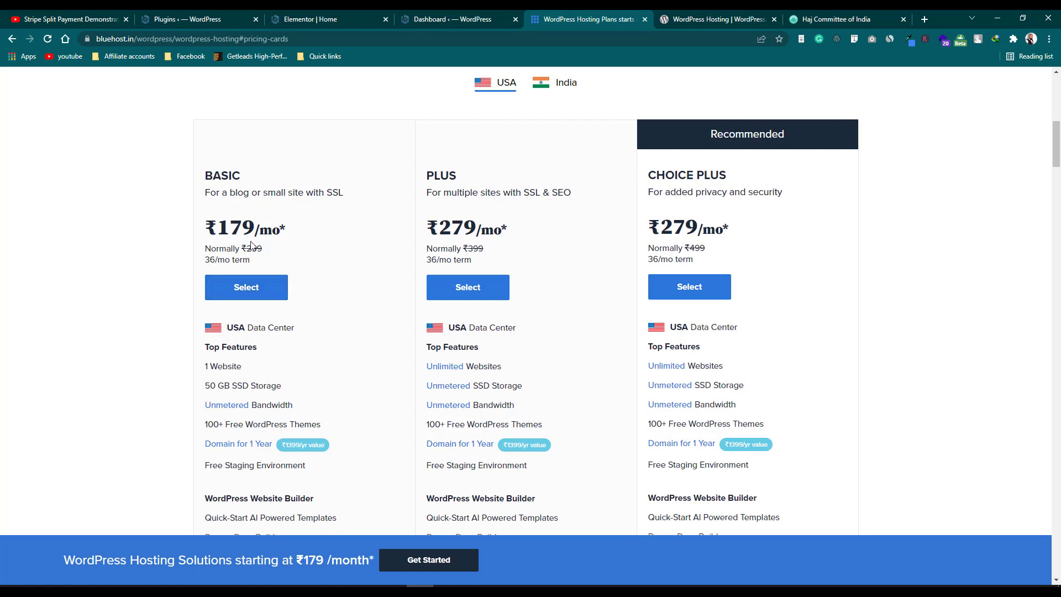
Review the hosting plan features and dismiss the chat popup.
scroll(251, 245, "down", 2)
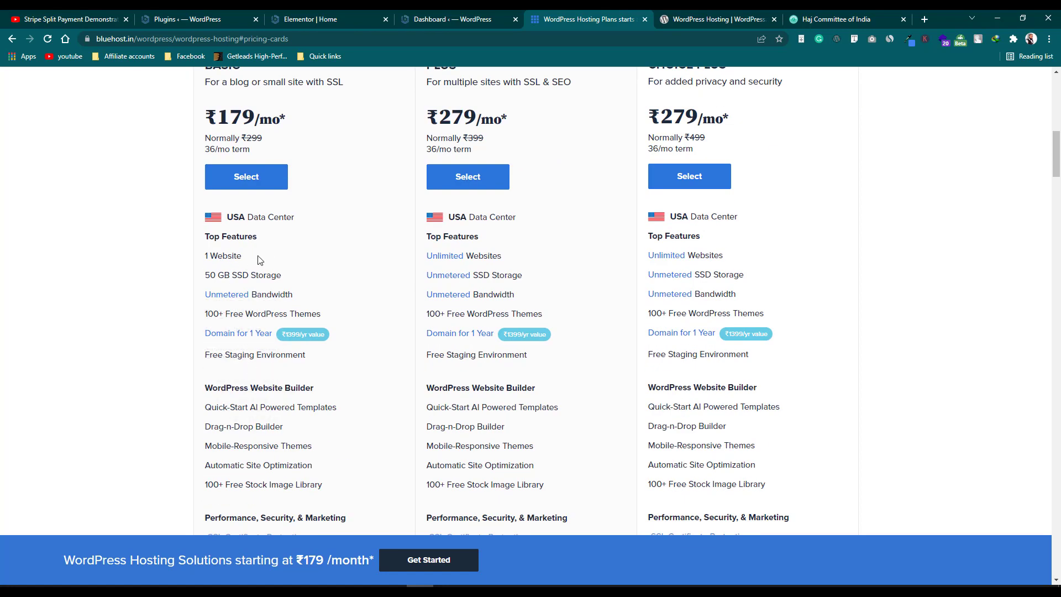
mouse_move(249, 279)
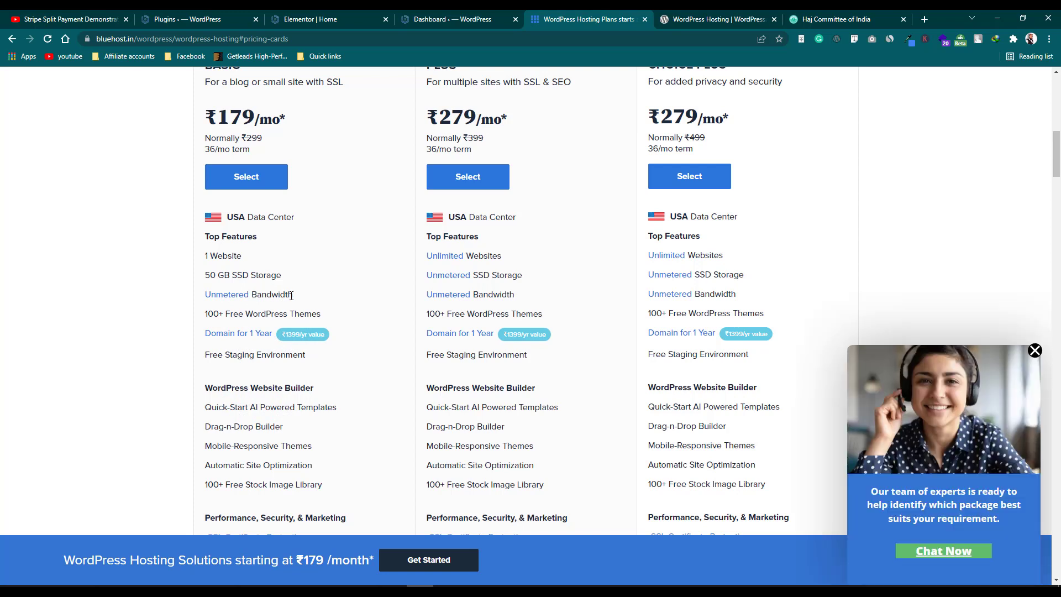
left_click(1035, 350)
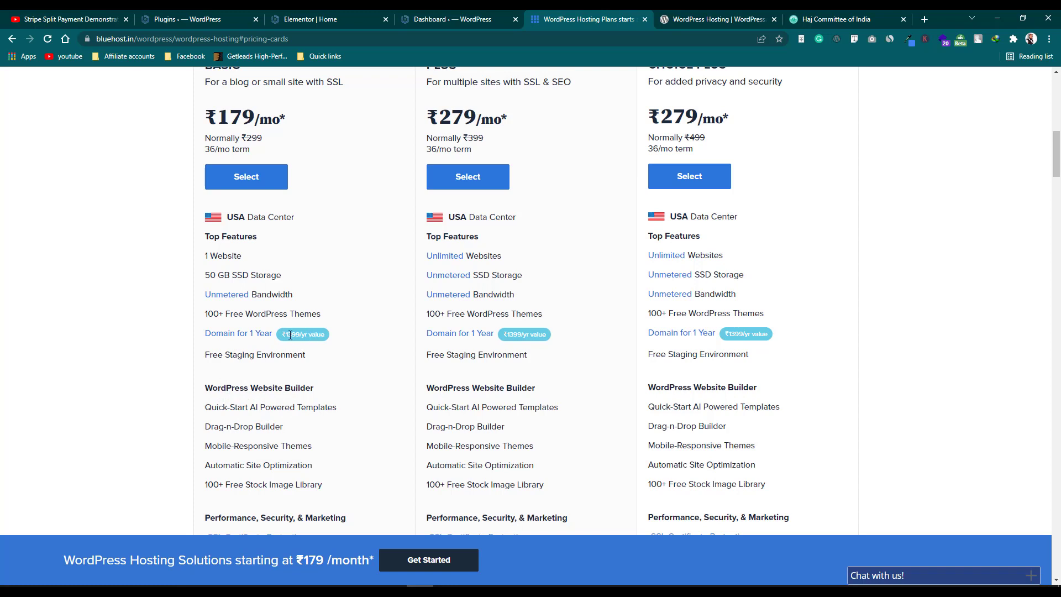
Select the BASIC plan at ₹179/mo.
mouse_move(288, 351)
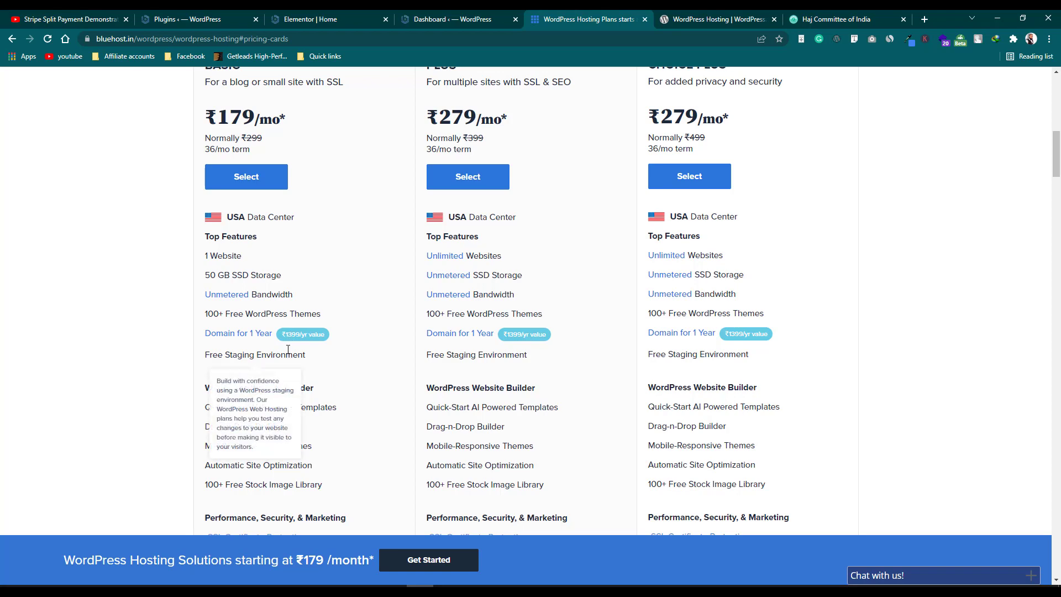
scroll(290, 351, "down", 1)
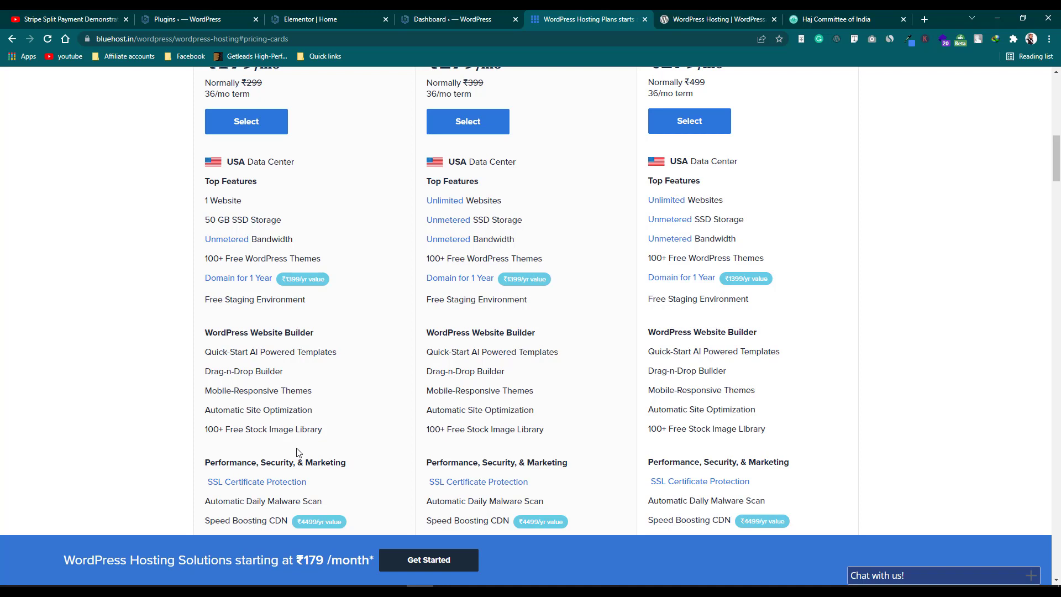
scroll(297, 452, "up", 2)
scroll(297, 452, "down", 4)
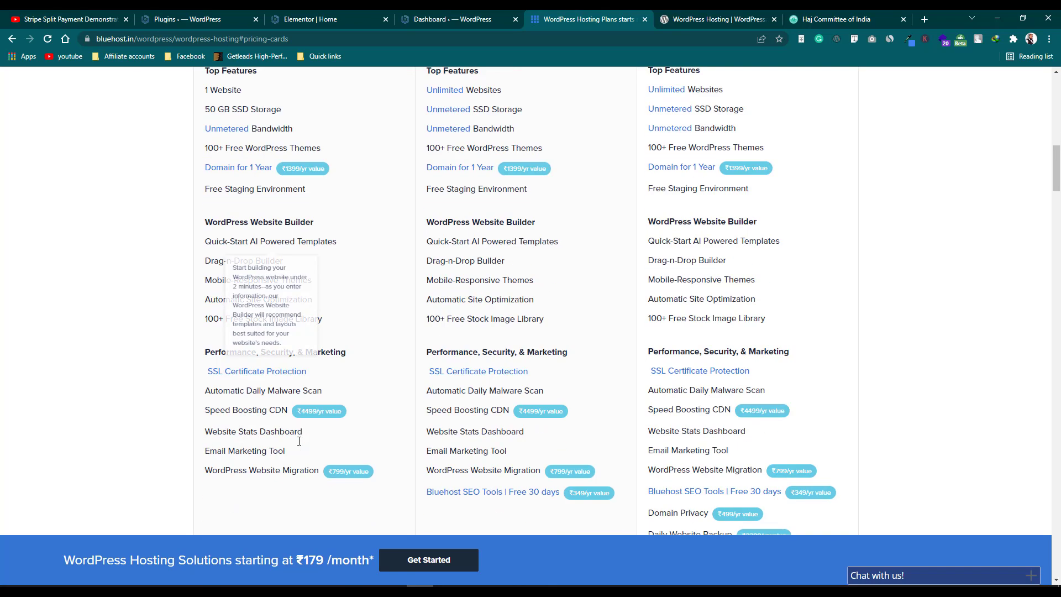
scroll(248, 345, "up", 4)
left_click(261, 243)
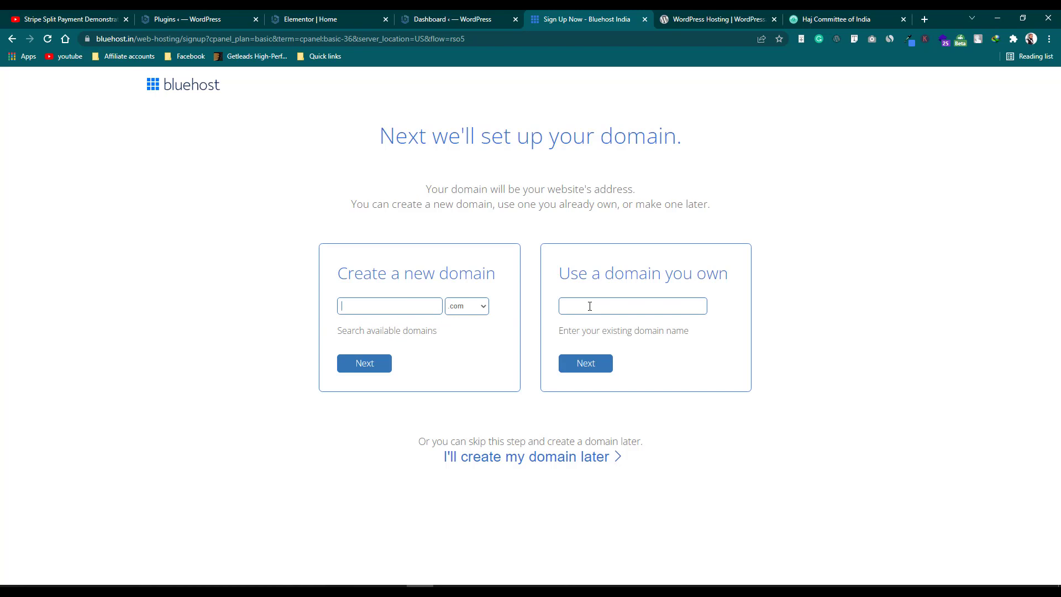
Enter the new domain digitalfaisal with the .com extension and confirm it is available.
left_click(418, 305)
type("jjkfadsfjkdasf")
left_click_drag(426, 305, 292, 324)
type("digiutalfaisal")
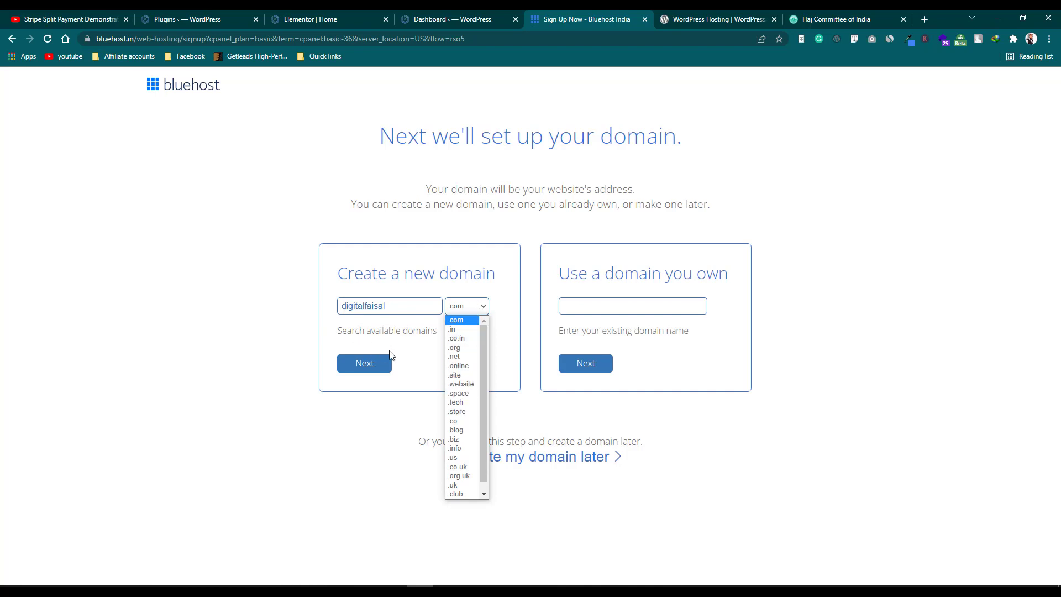
left_click(389, 364)
left_click(386, 370)
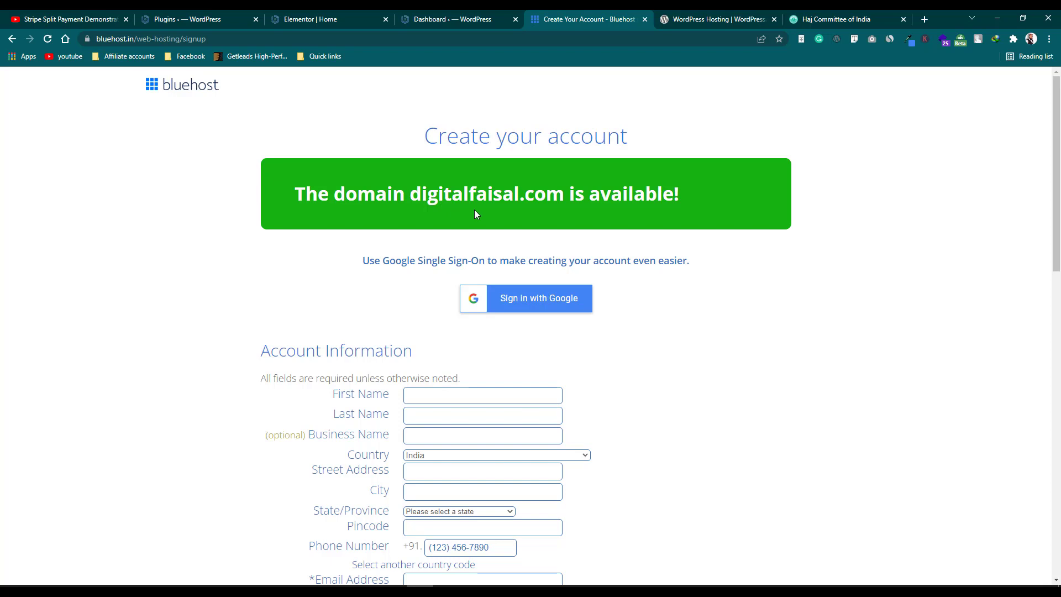
scroll(475, 211, "down", 2)
scroll(460, 355, "down", 2)
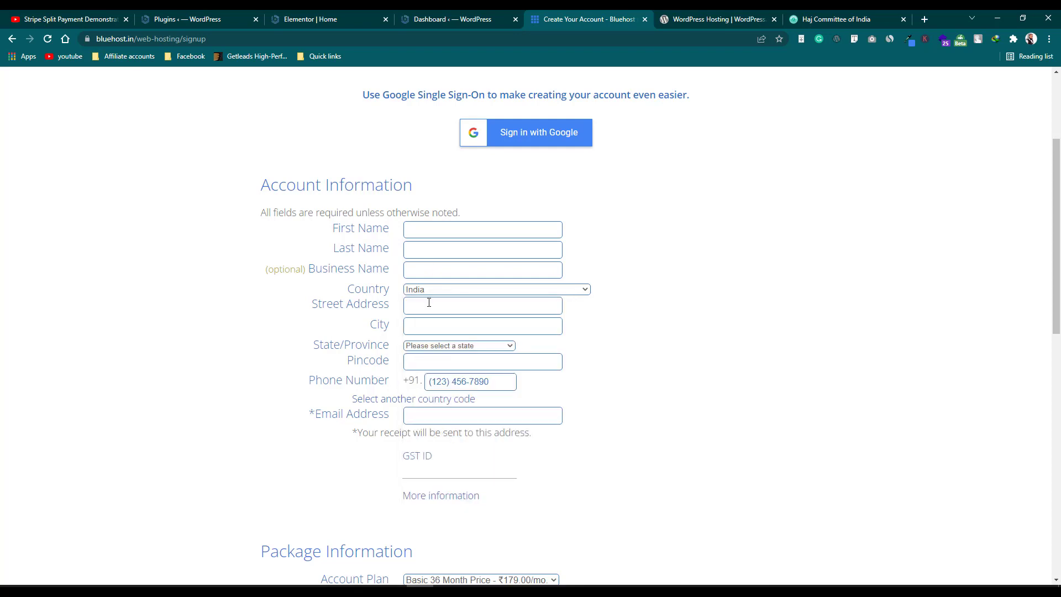
scroll(439, 356, "down", 1)
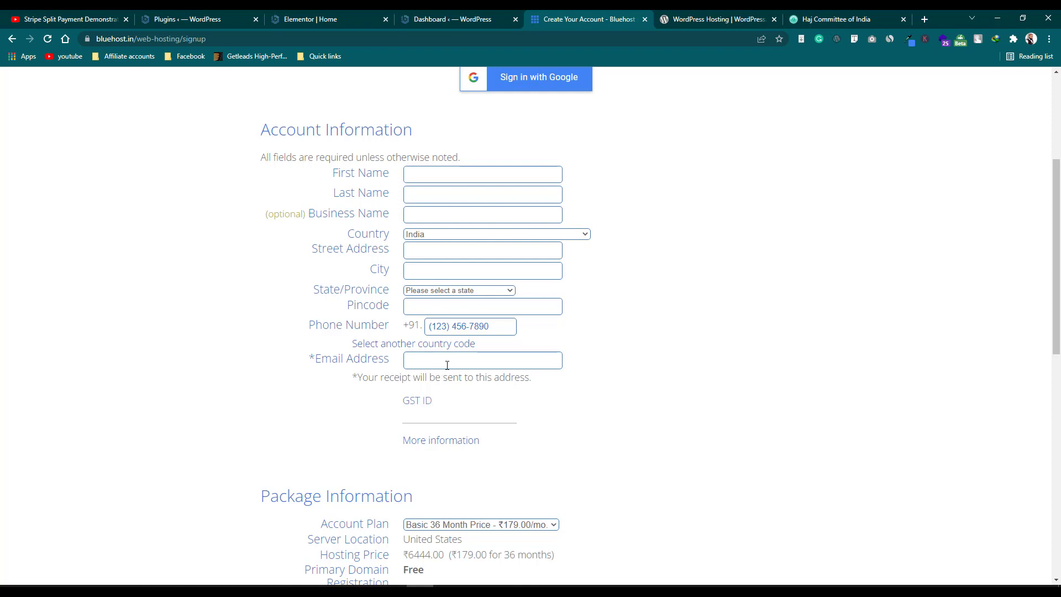
scroll(447, 365, "down", 1)
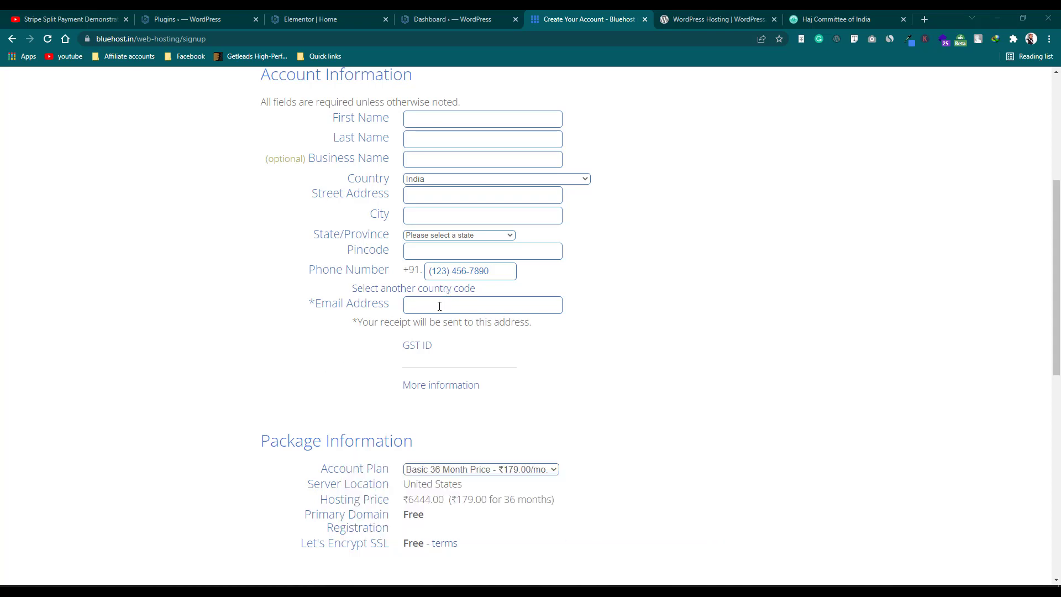
scroll(440, 307, "down", 2)
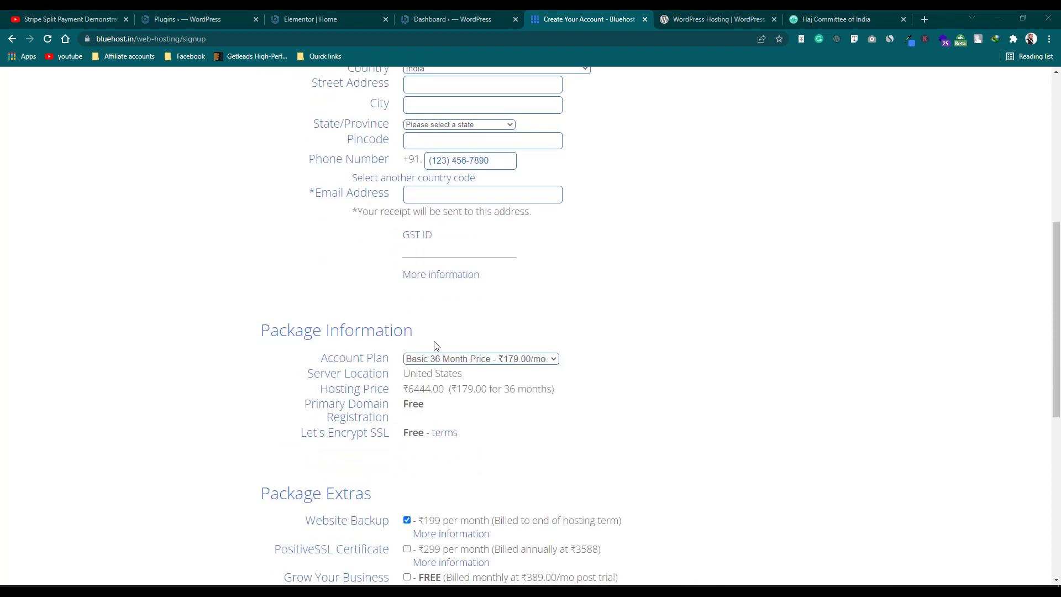
scroll(434, 346, "down", 1)
scroll(437, 303, "down", 2)
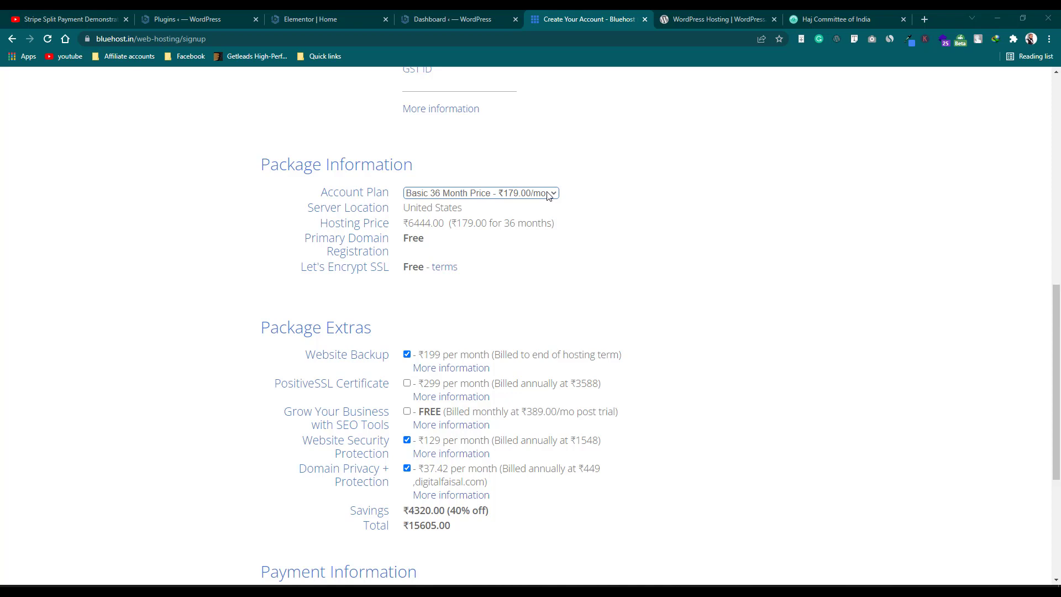
Switch the order to the Basic 12 Month plan.
left_click(549, 195)
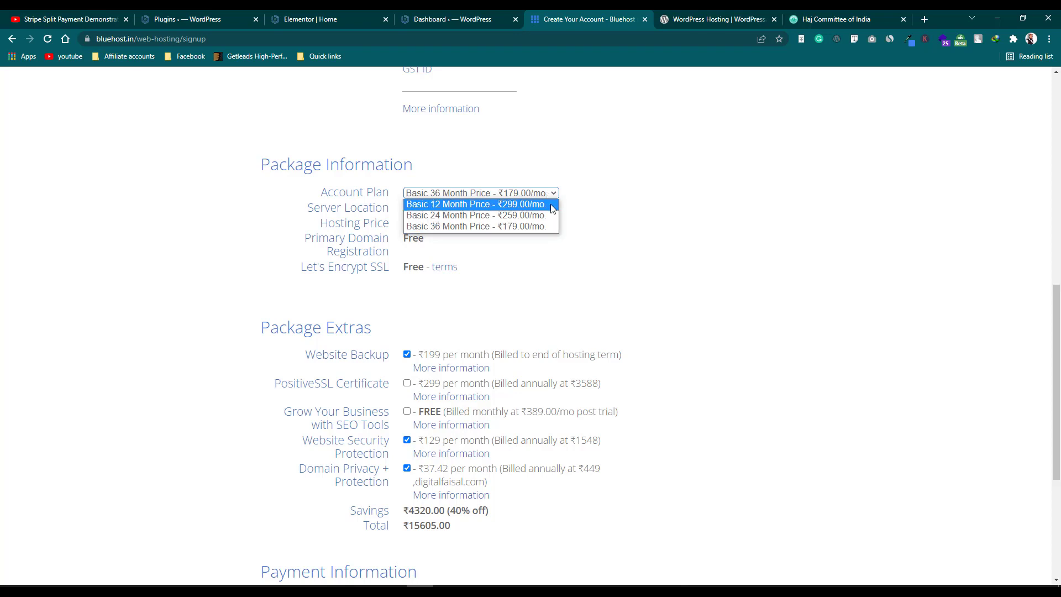
left_click(440, 206)
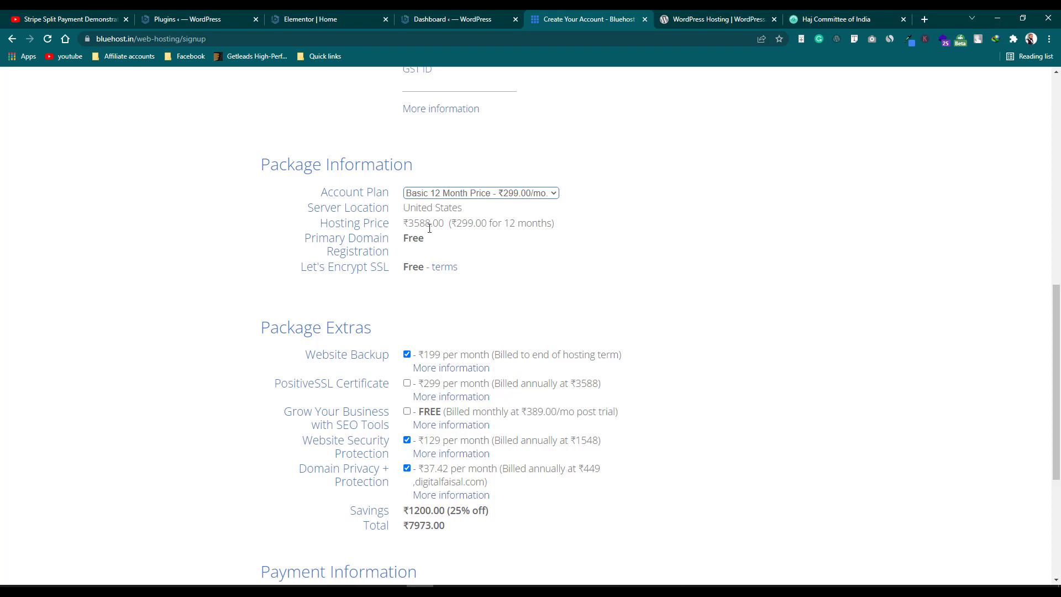
scroll(458, 232, "down", 1)
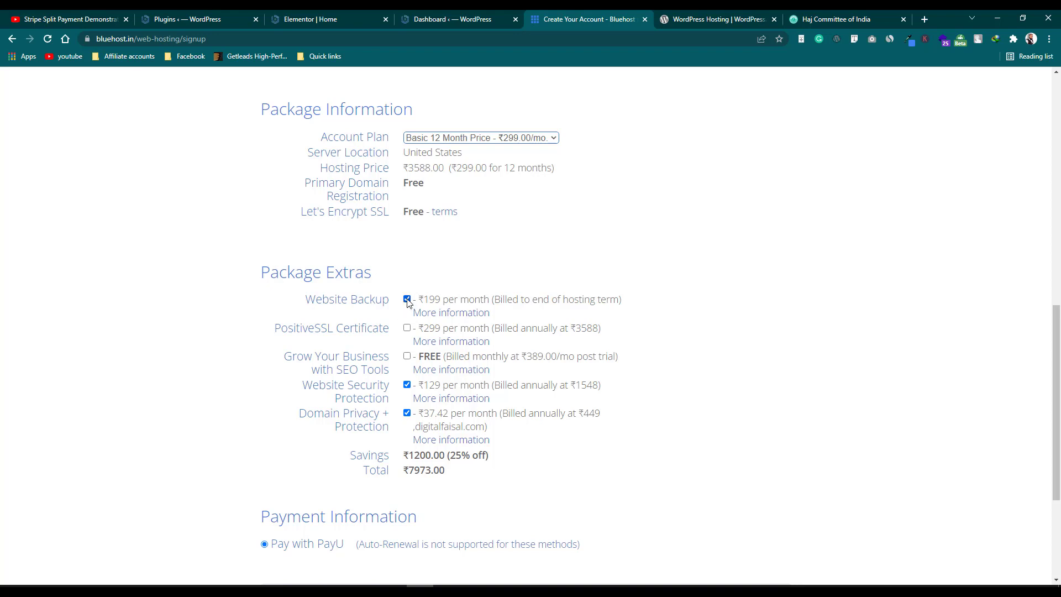
Remove Website Backup, Website Security Protection and Domain Privacy + Protection add-ons.
left_click(407, 300)
left_click(406, 385)
left_click(407, 413)
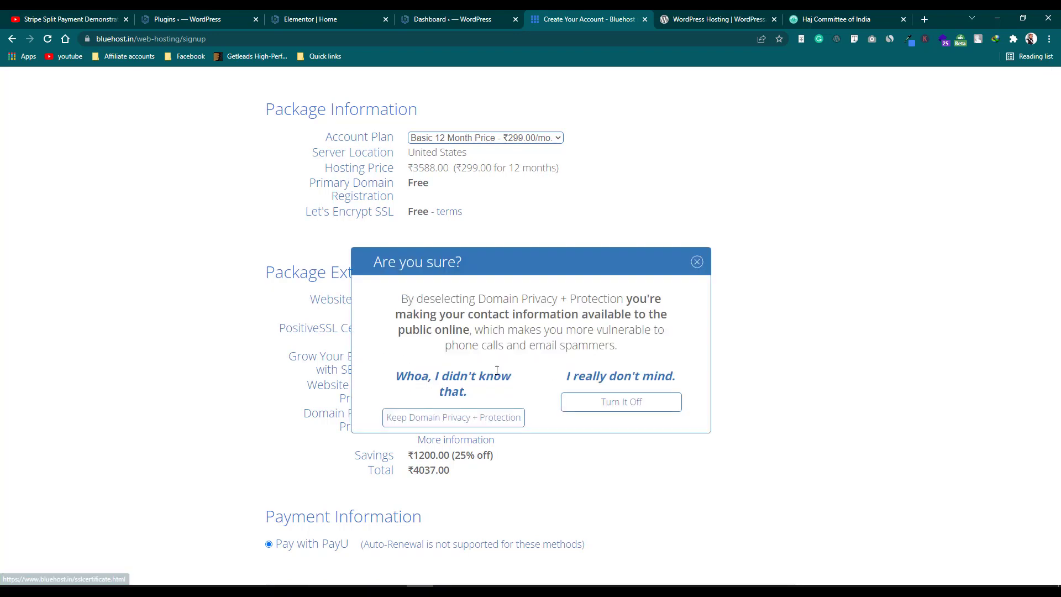
left_click(608, 406)
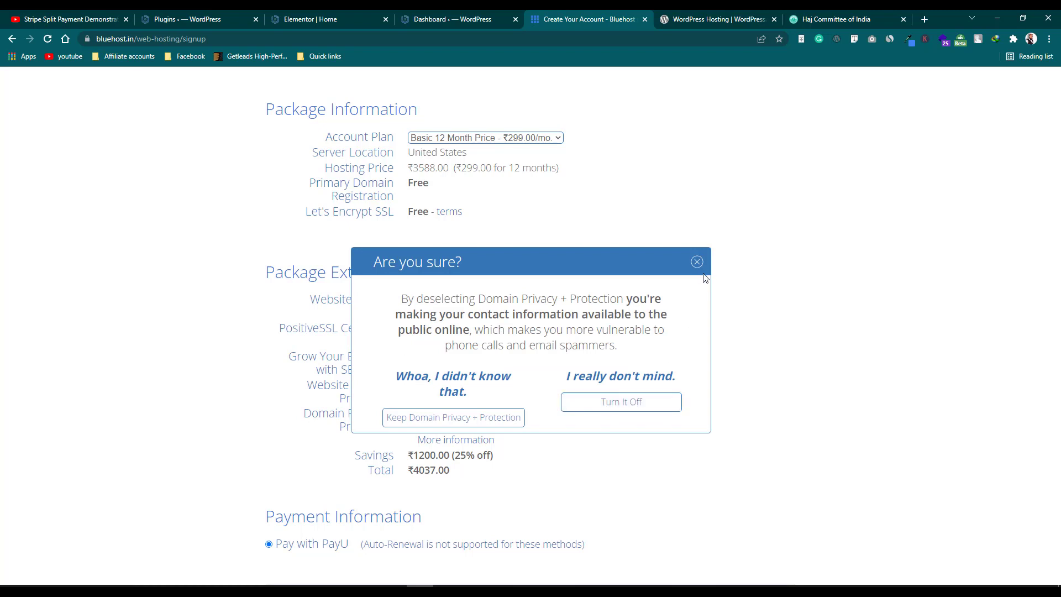
scroll(696, 268, "down", 3)
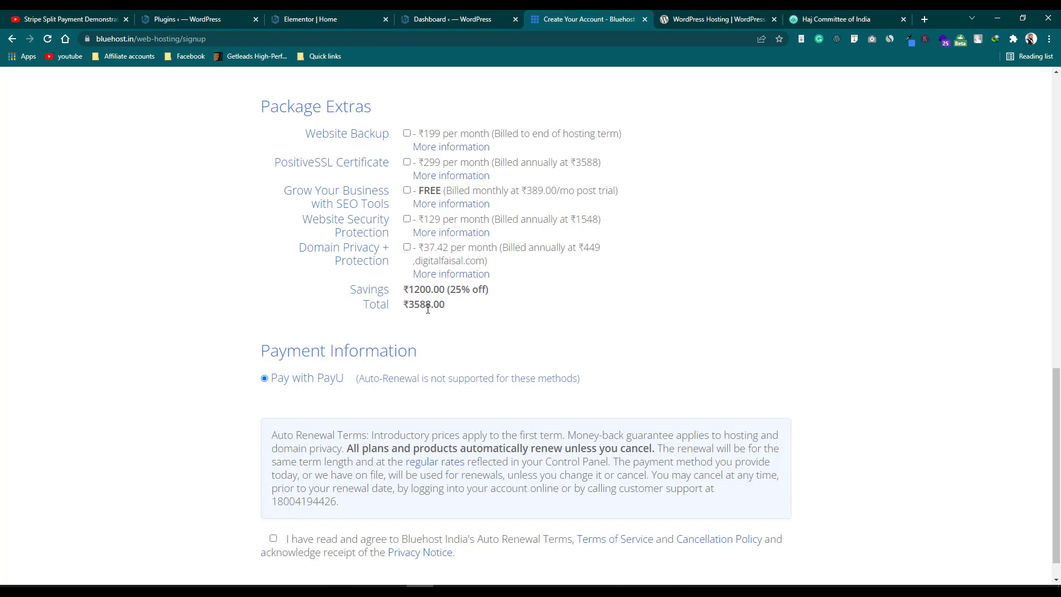
scroll(427, 309, "down", 1)
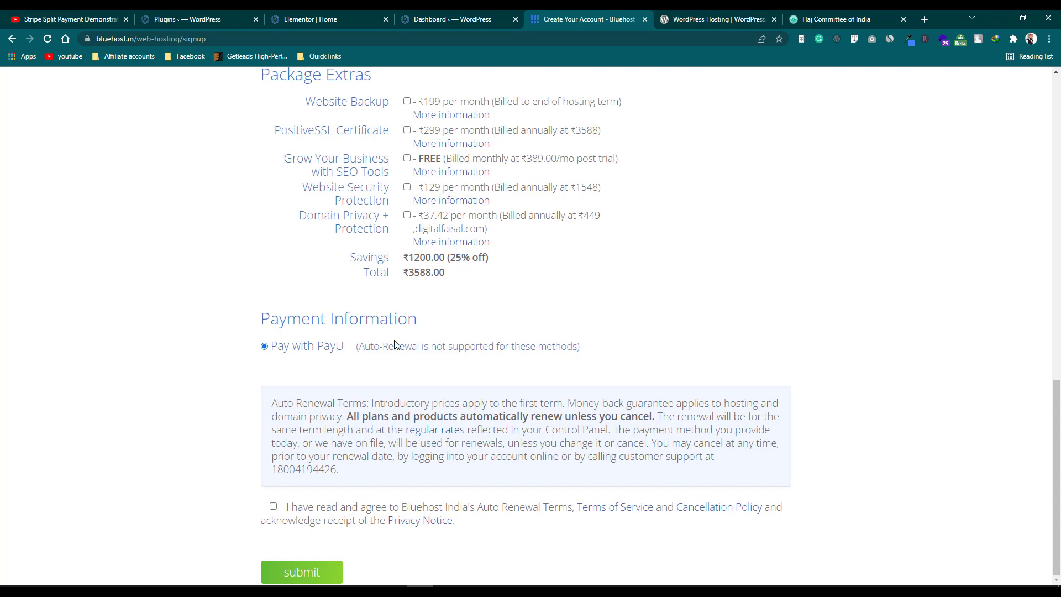
Tick 'I have read and agree' to accept Bluehost's auto-renewal terms, then review the signup form.
left_click(273, 507)
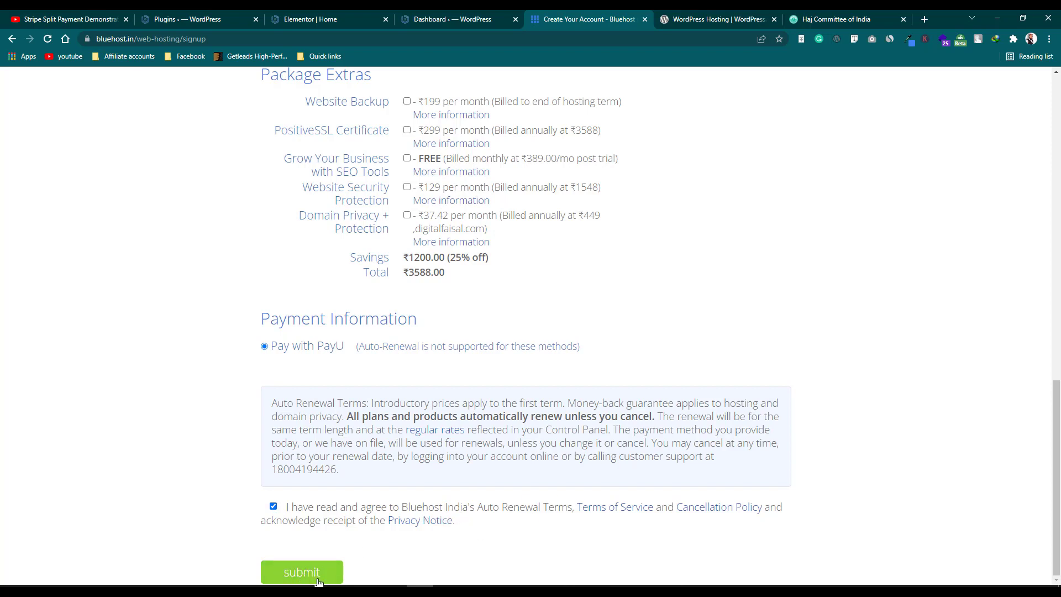
scroll(527, 379, "up", 1)
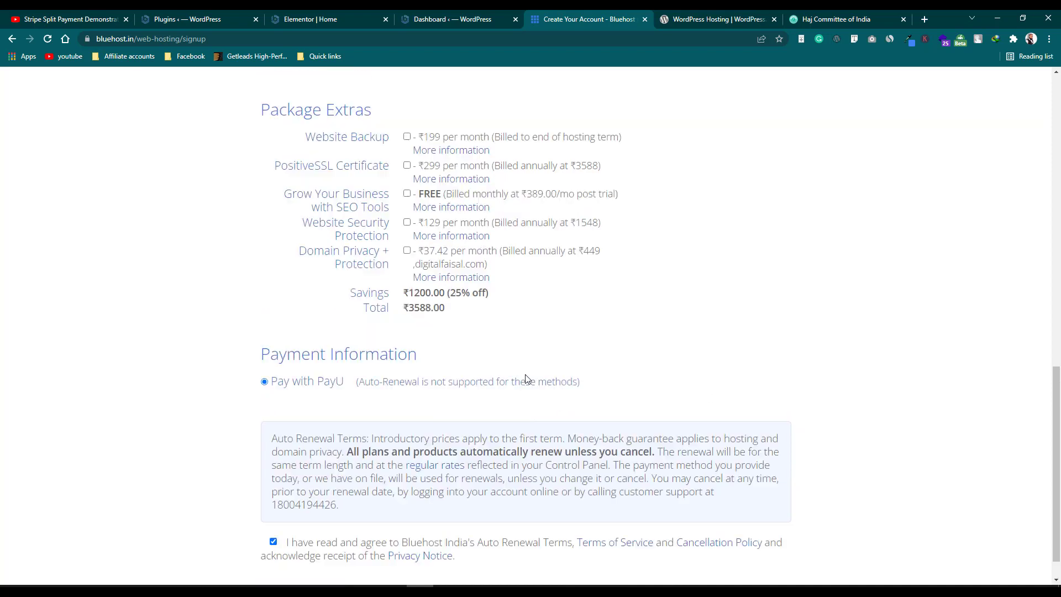
scroll(527, 379, "up", 2)
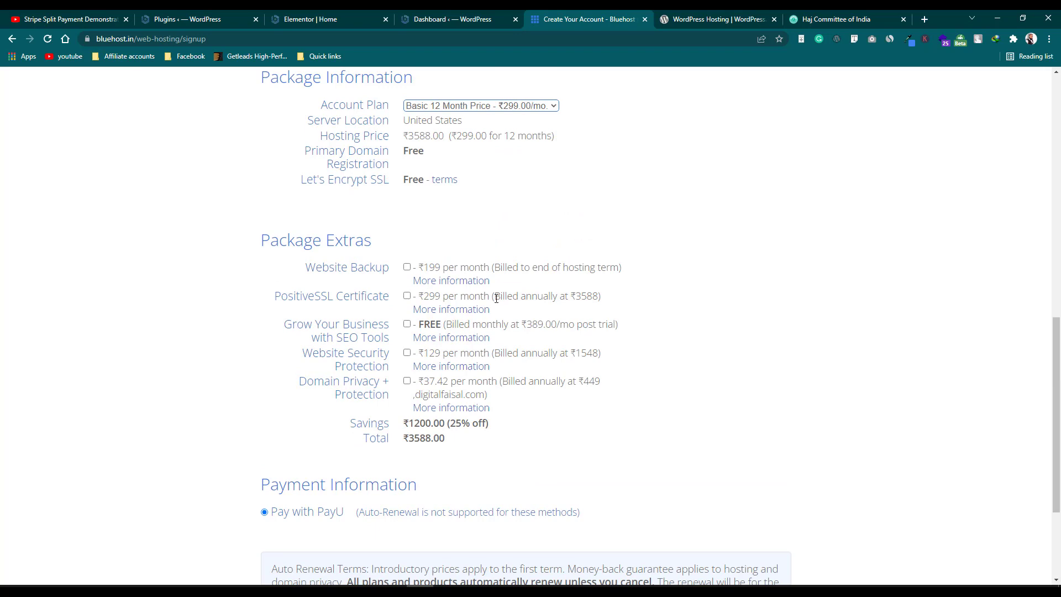
scroll(499, 311, "down", 3)
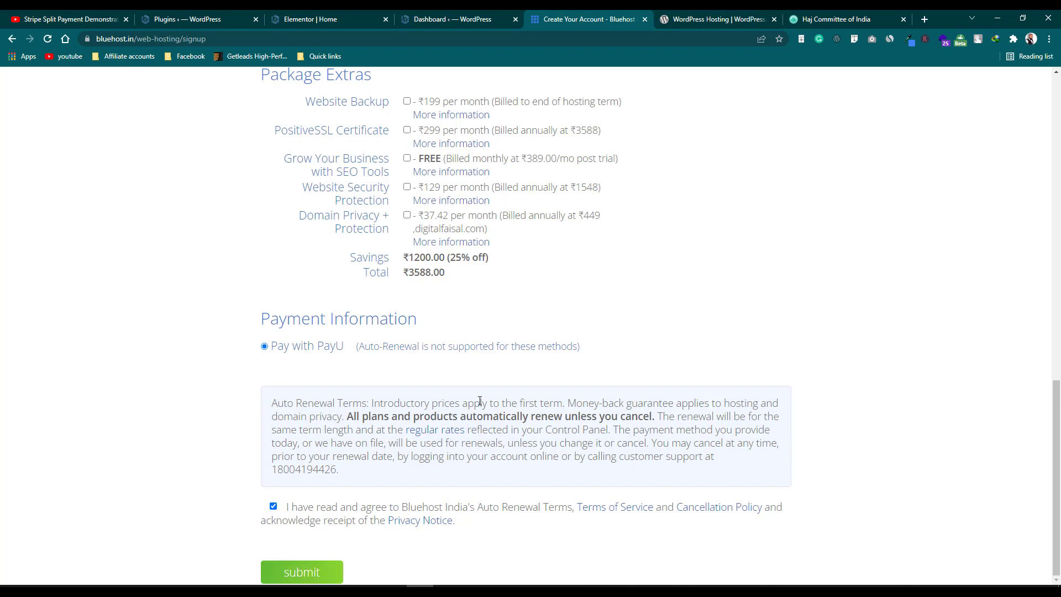
scroll(462, 360, "up", 6)
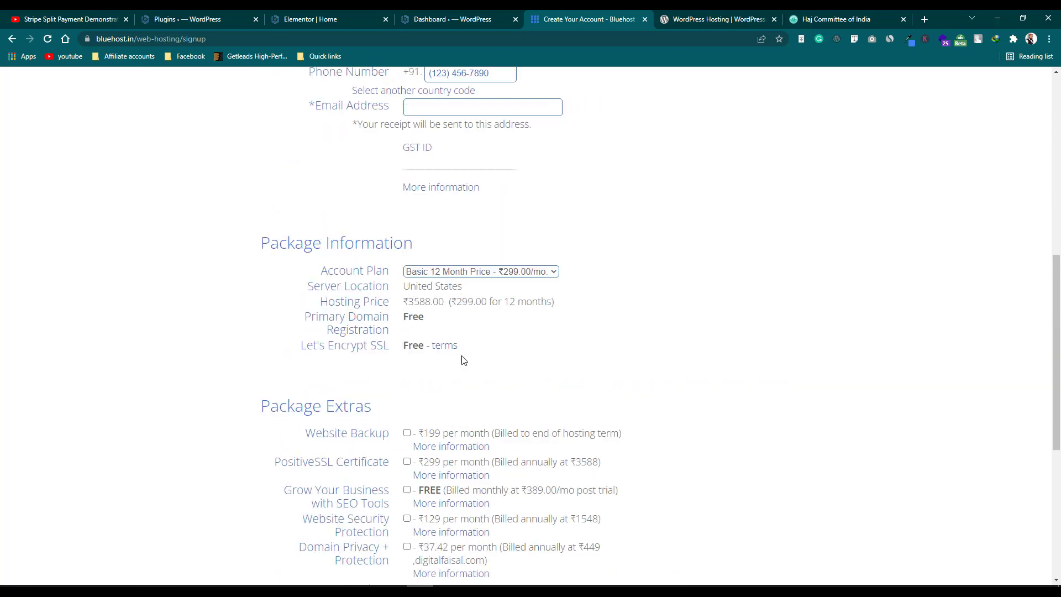
scroll(469, 361, "up", 4)
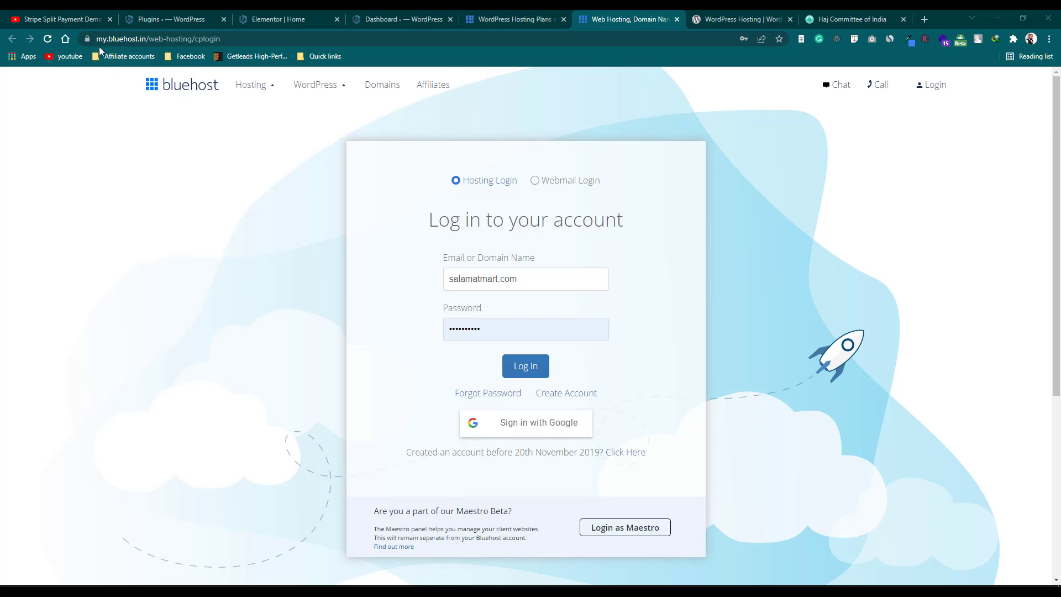
Close the duplicate Bluehost login tab and sign in with the pre-filled domain and password.
left_click(500, 19)
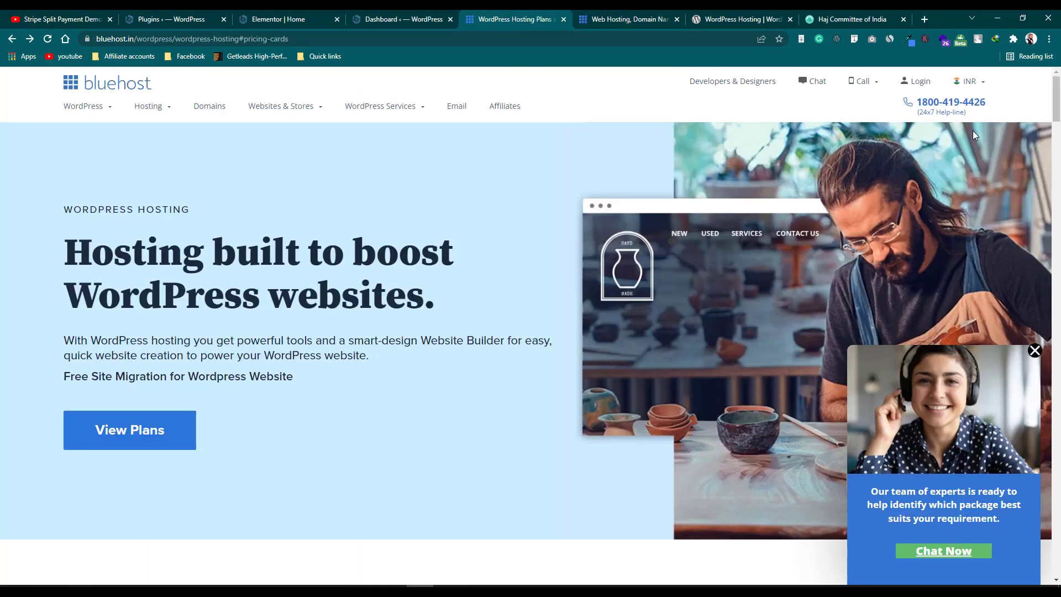
left_click(920, 83)
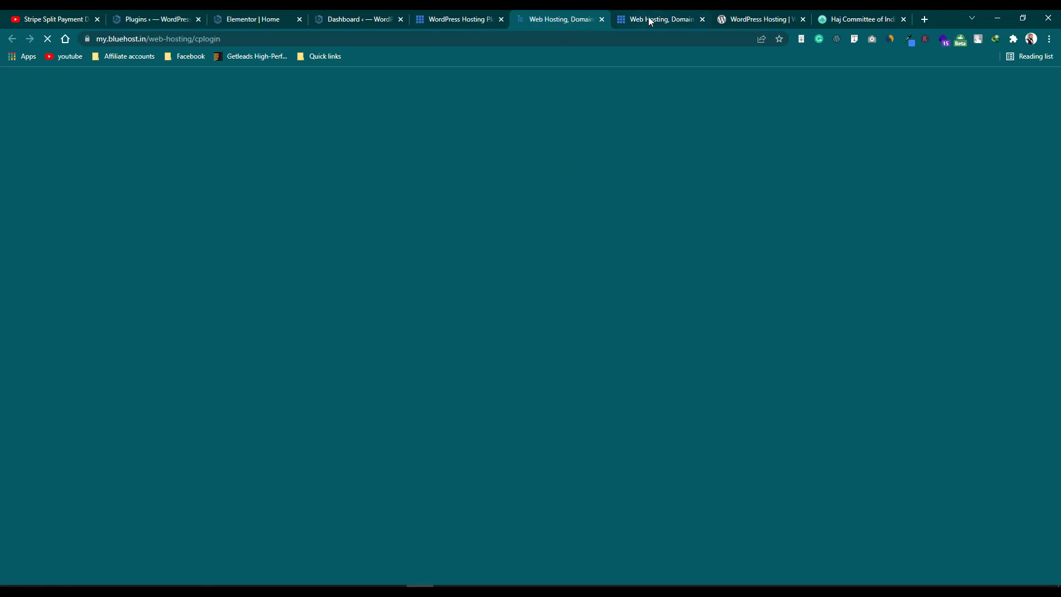
left_click(697, 19)
left_click(700, 19)
left_click(558, 19)
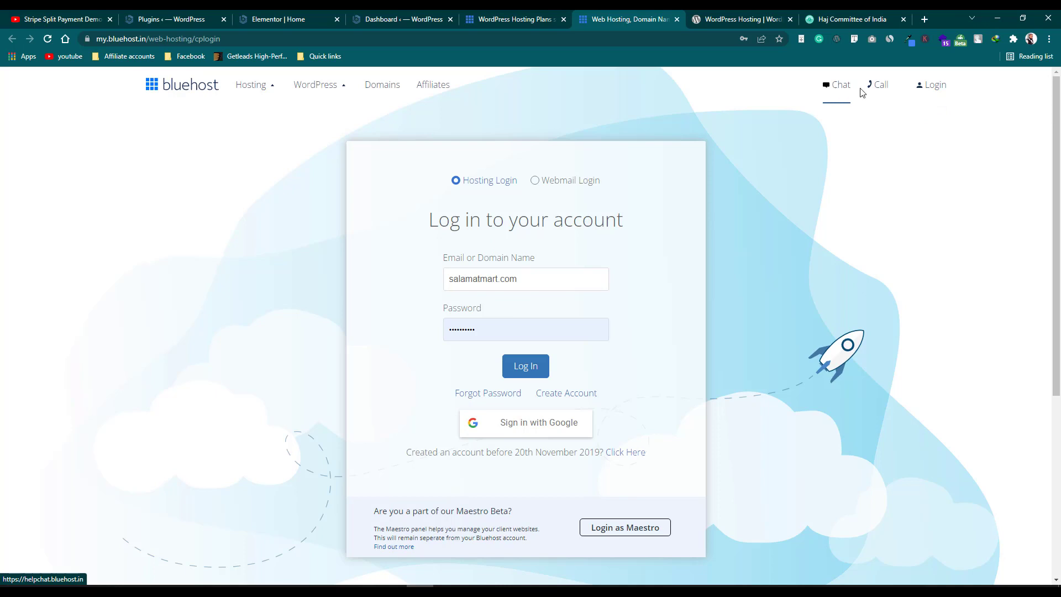
mouse_move(880, 93)
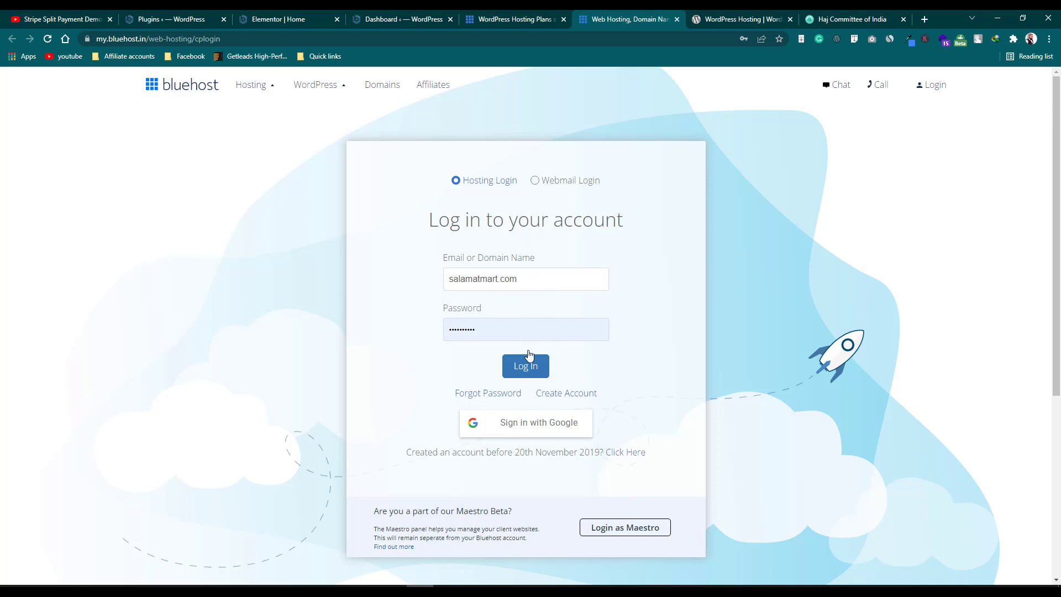
left_click(530, 369)
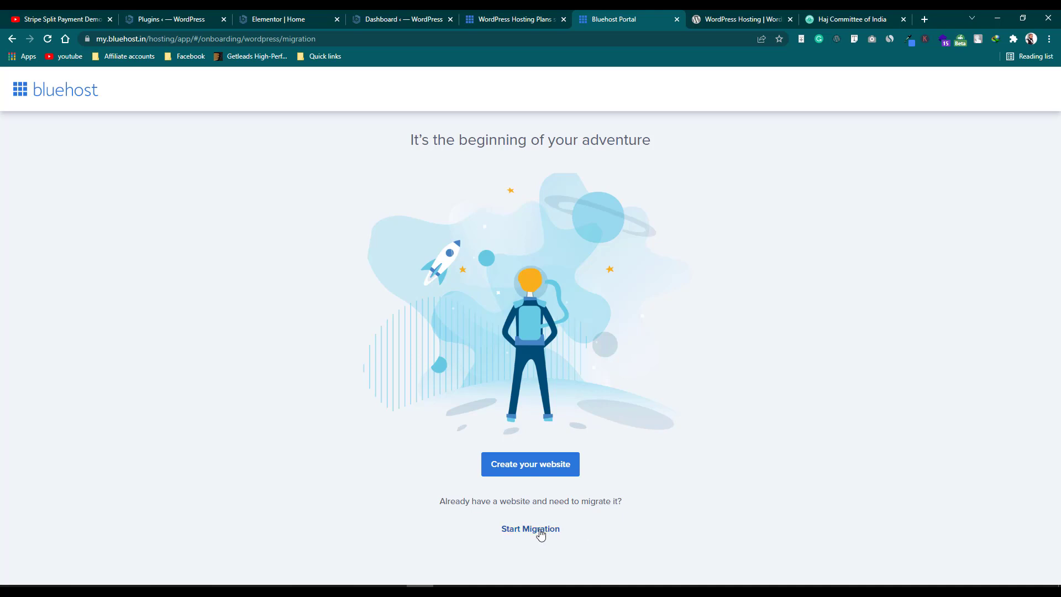
Choose 'Create your website' on the Bluehost onboarding page.
left_click(540, 476)
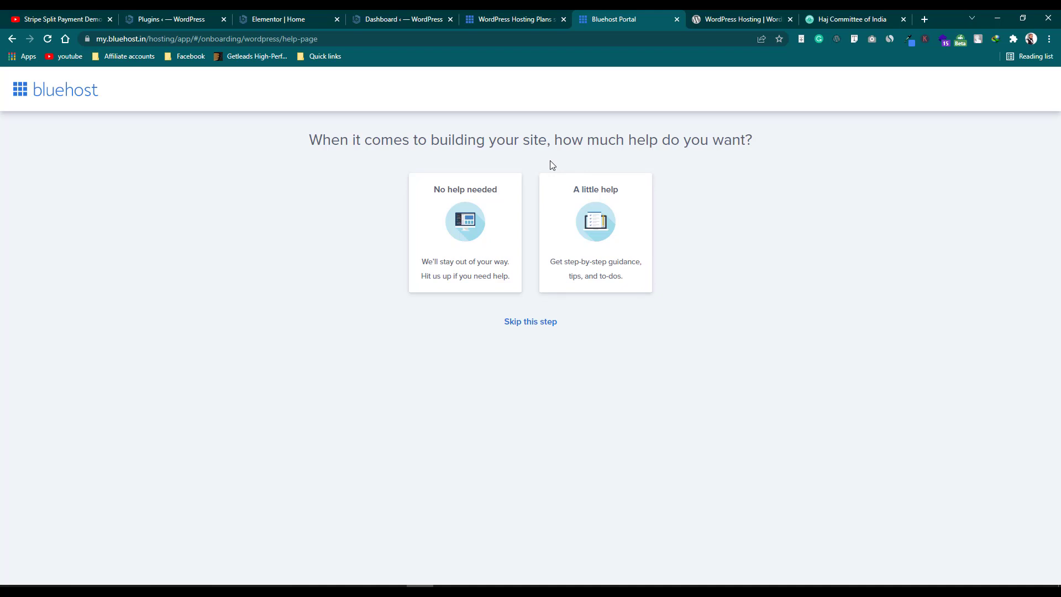
Skip the building-help question, pick the Blog card, and choose Get started under WordPress.
left_click(528, 323)
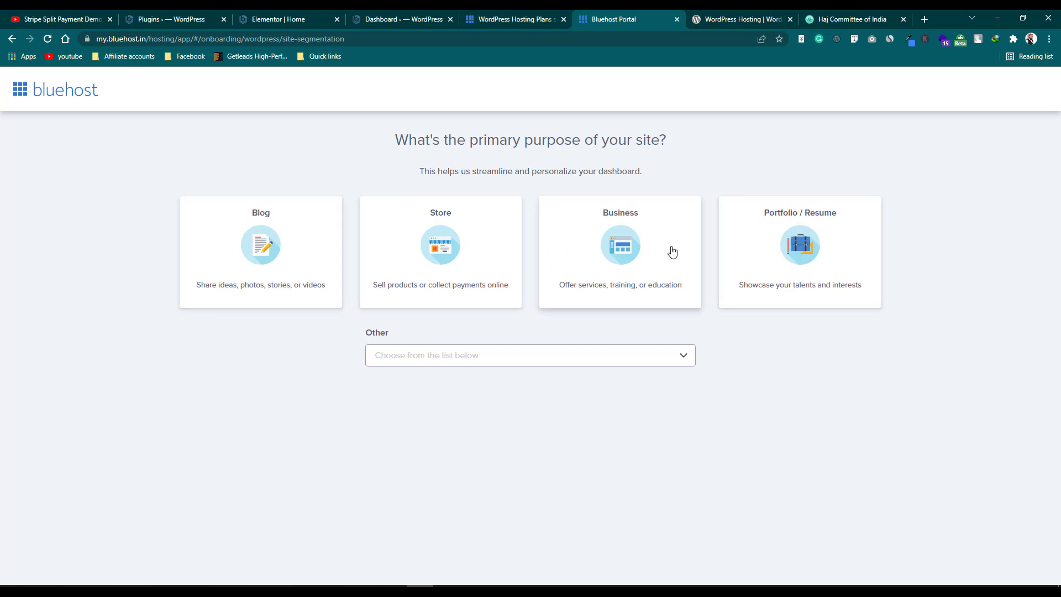
left_click(282, 237)
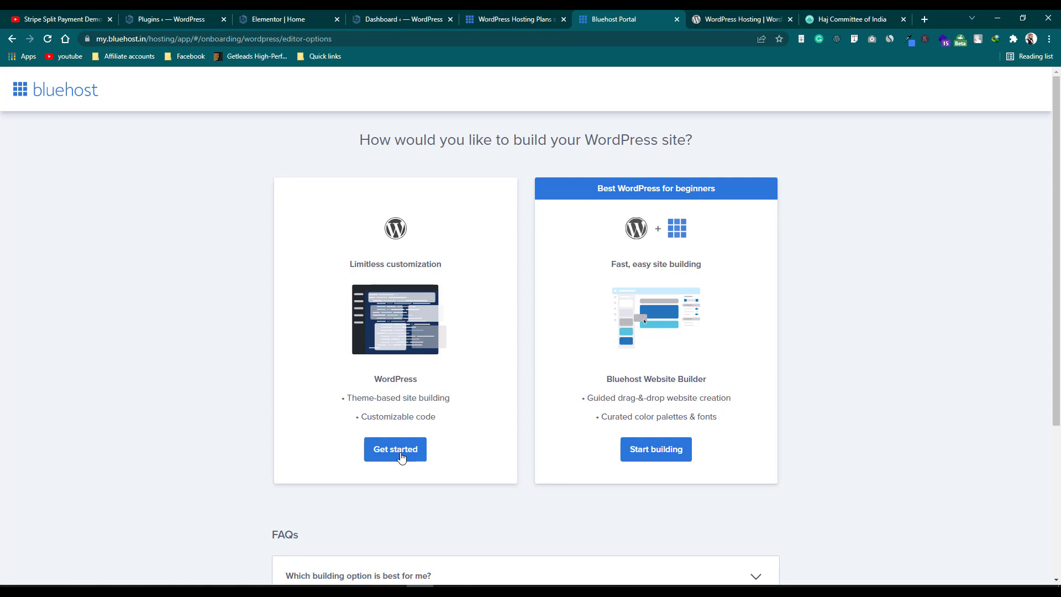
left_click(401, 457)
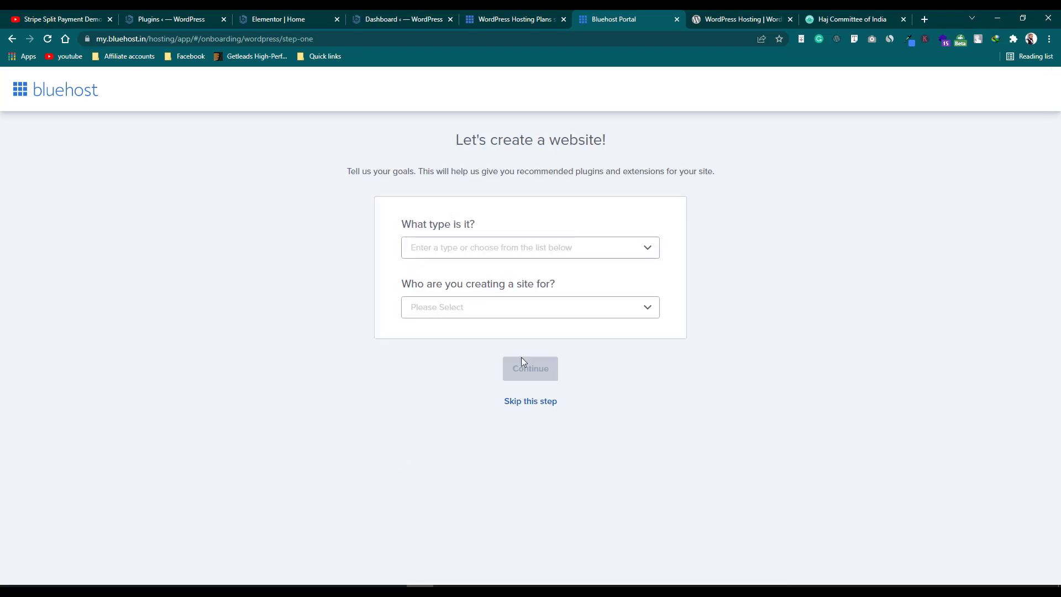
Skip the site goals, site name and theme steps, then log into the WordPress admin.
left_click(531, 409)
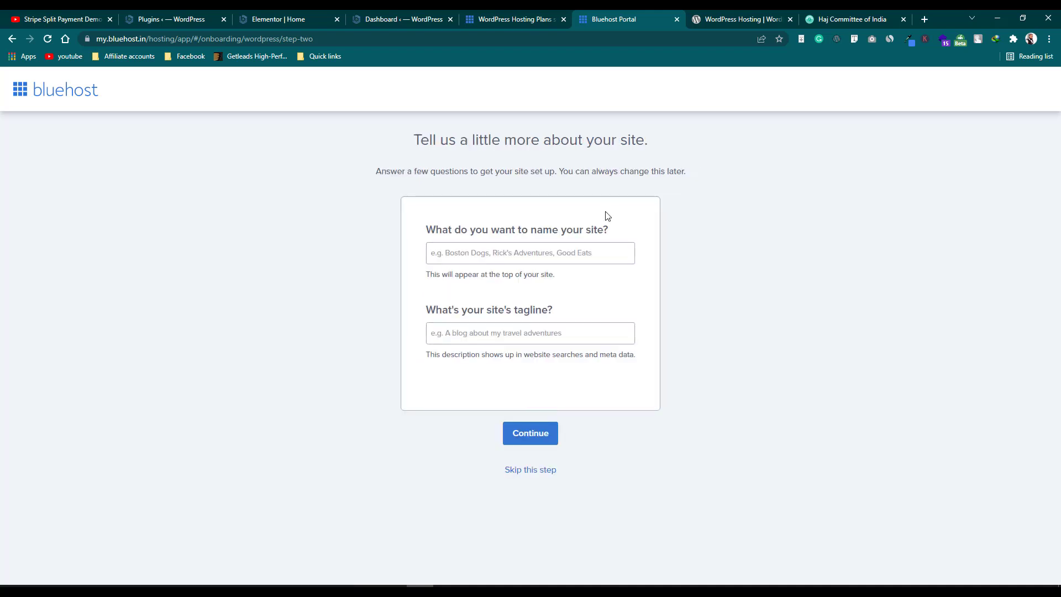
left_click(539, 470)
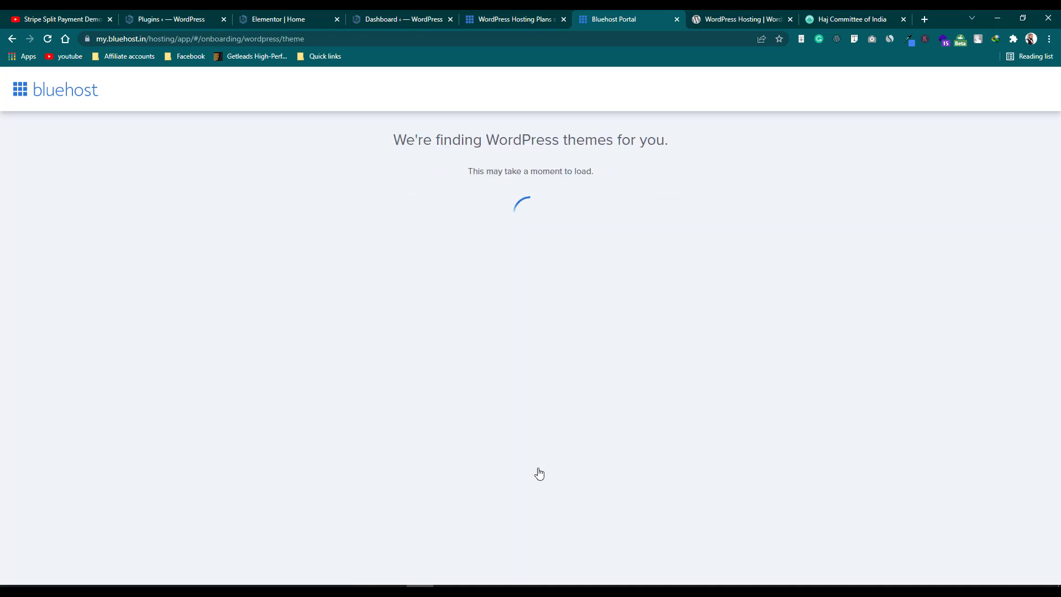
scroll(552, 201, "down", 6)
scroll(552, 202, "up", 5)
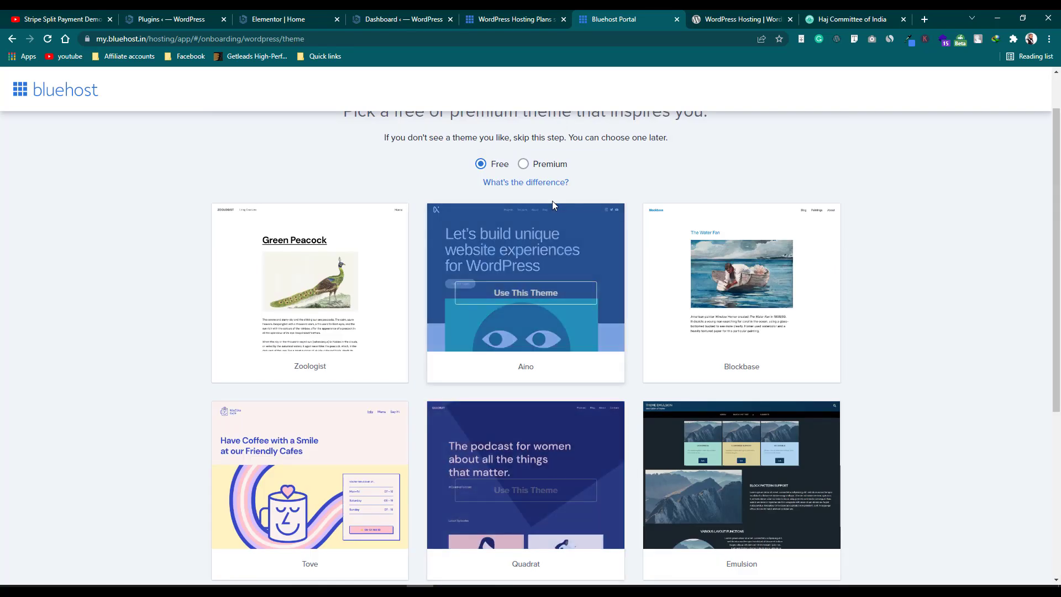
scroll(561, 216, "down", 5)
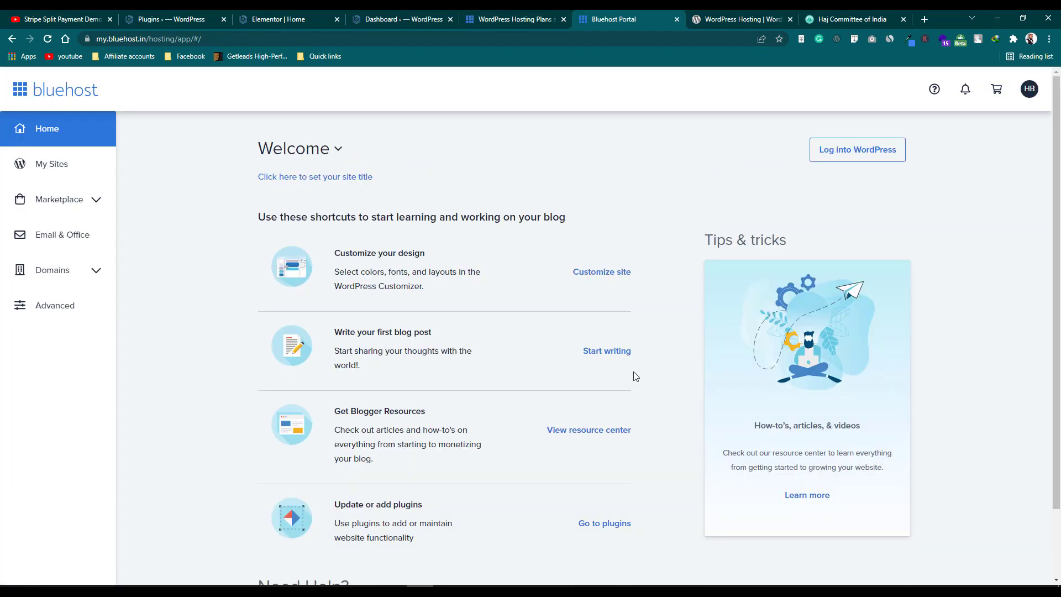
left_click(851, 156)
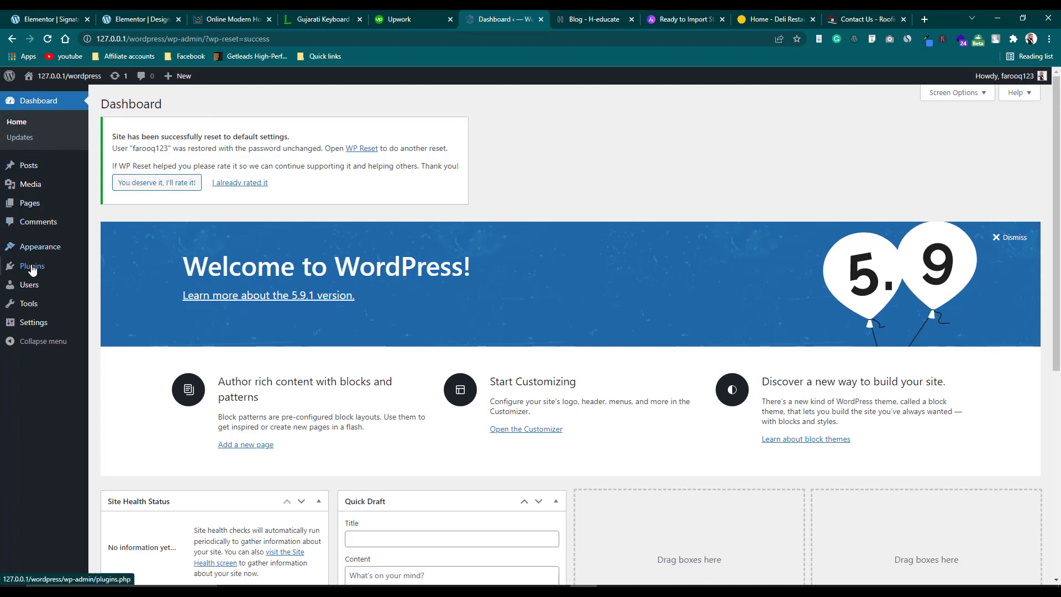
mouse_move(34, 270)
mouse_move(39, 174)
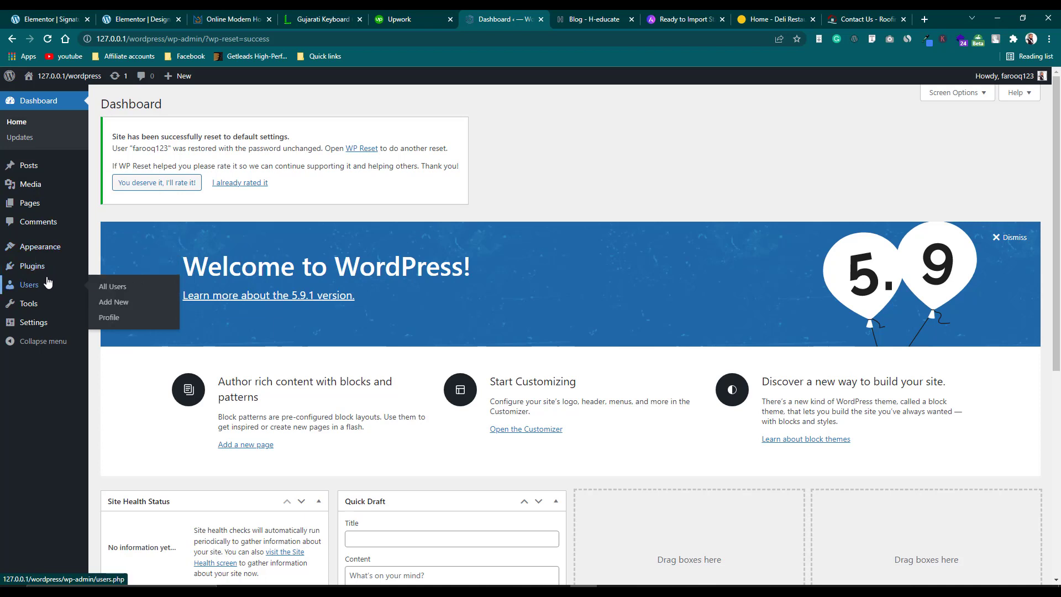
mouse_move(45, 326)
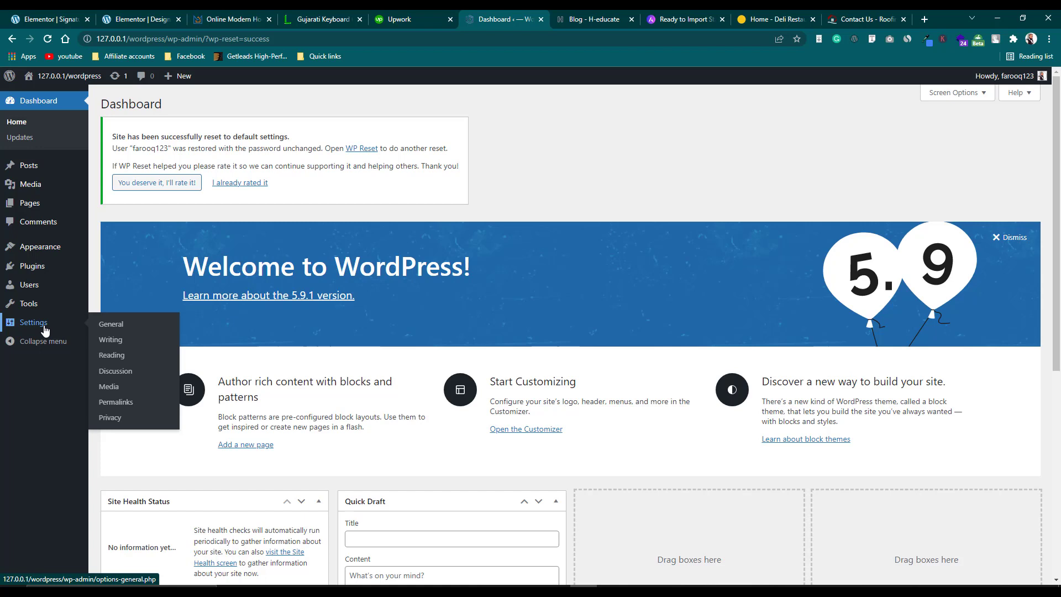
mouse_move(47, 253)
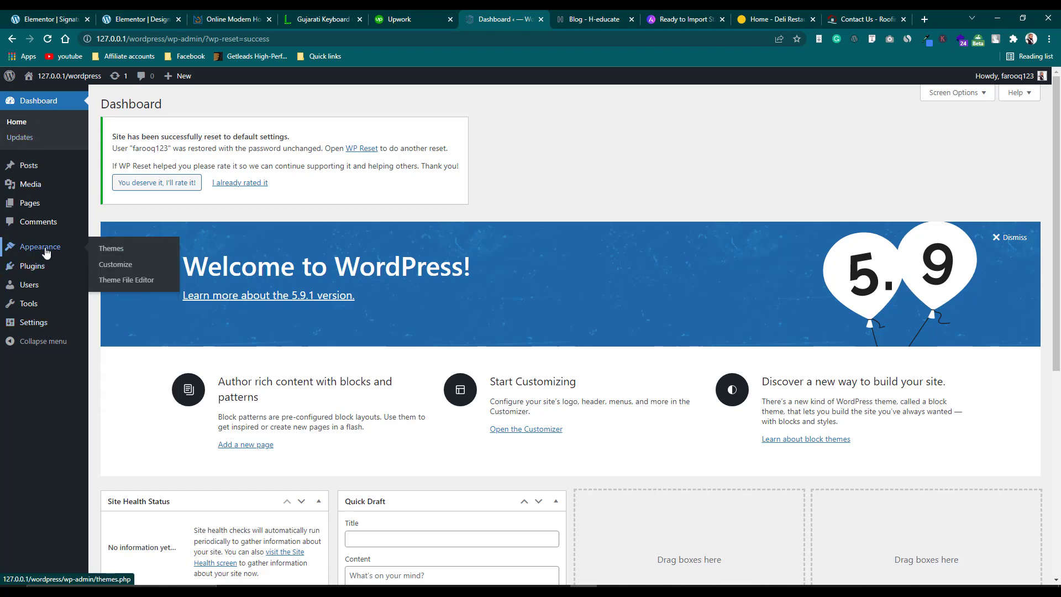
mouse_move(38, 291)
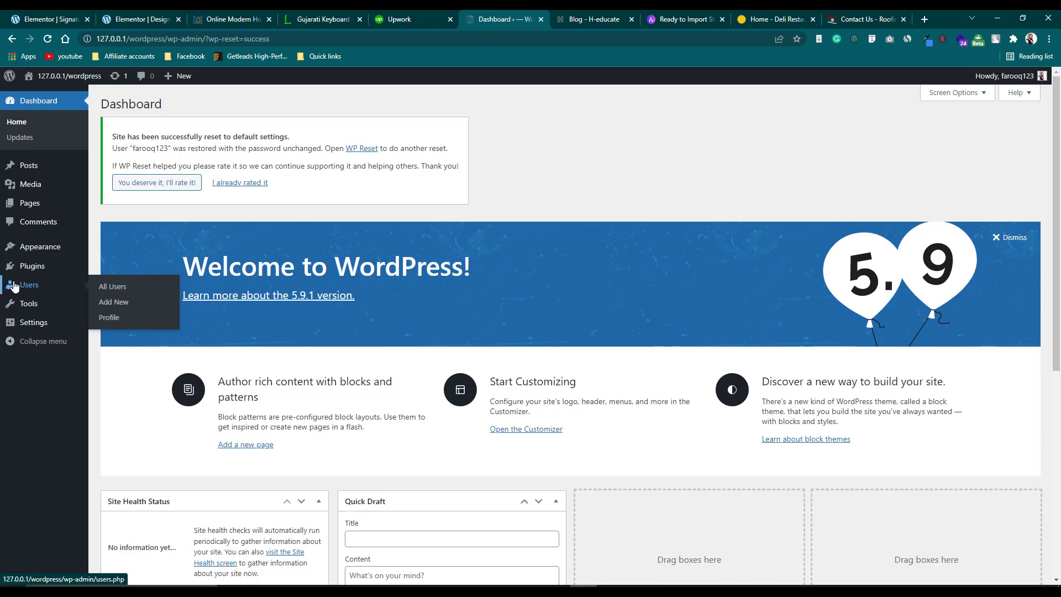
Open the only user's profile from the Users list and scroll down to Account Management.
left_click(105, 292)
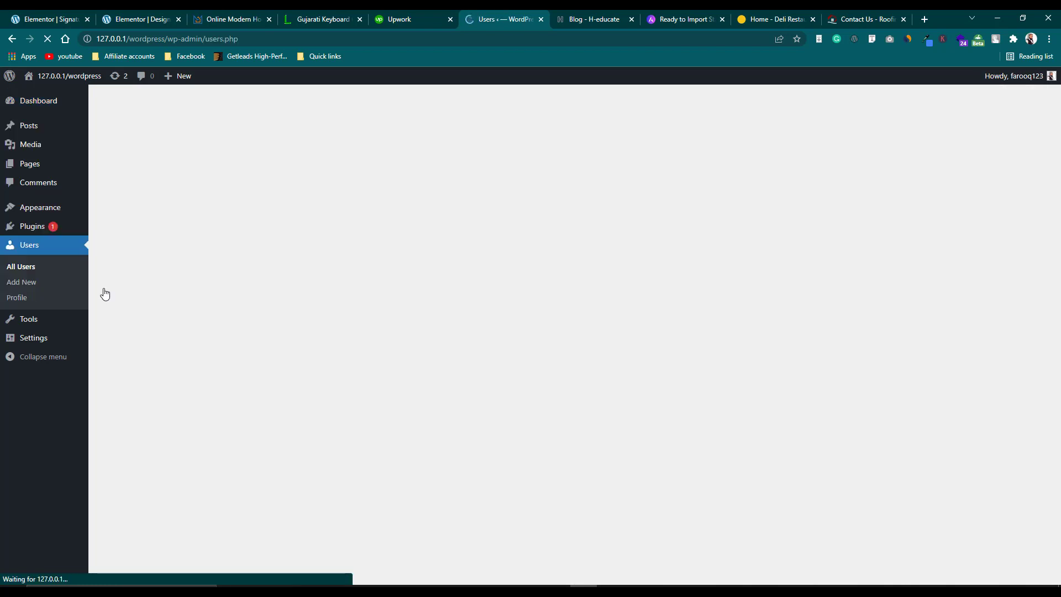
left_click(155, 200)
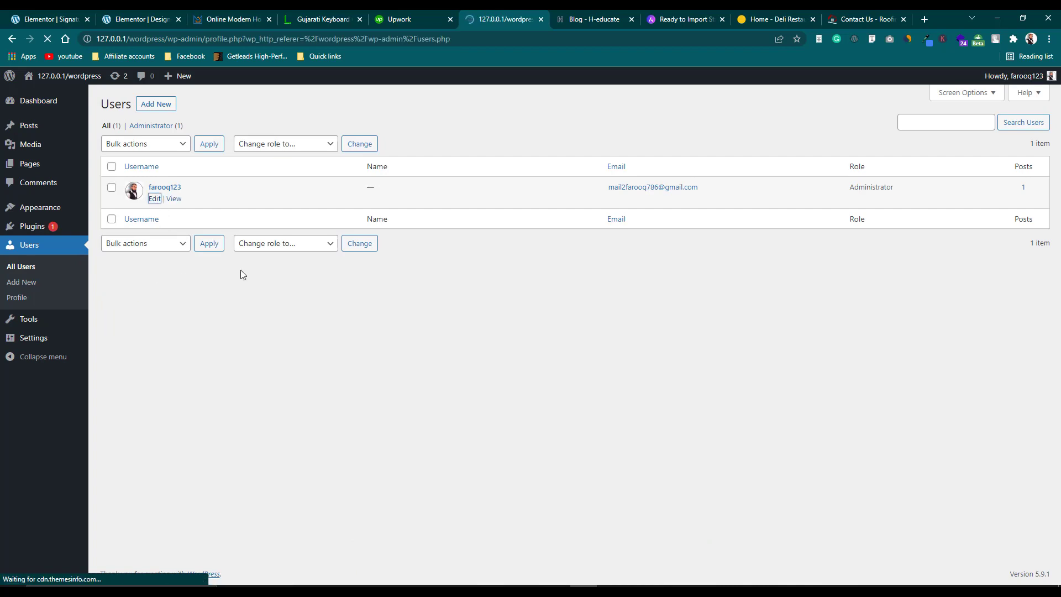
scroll(240, 275, "down", 5)
scroll(239, 276, "down", 1)
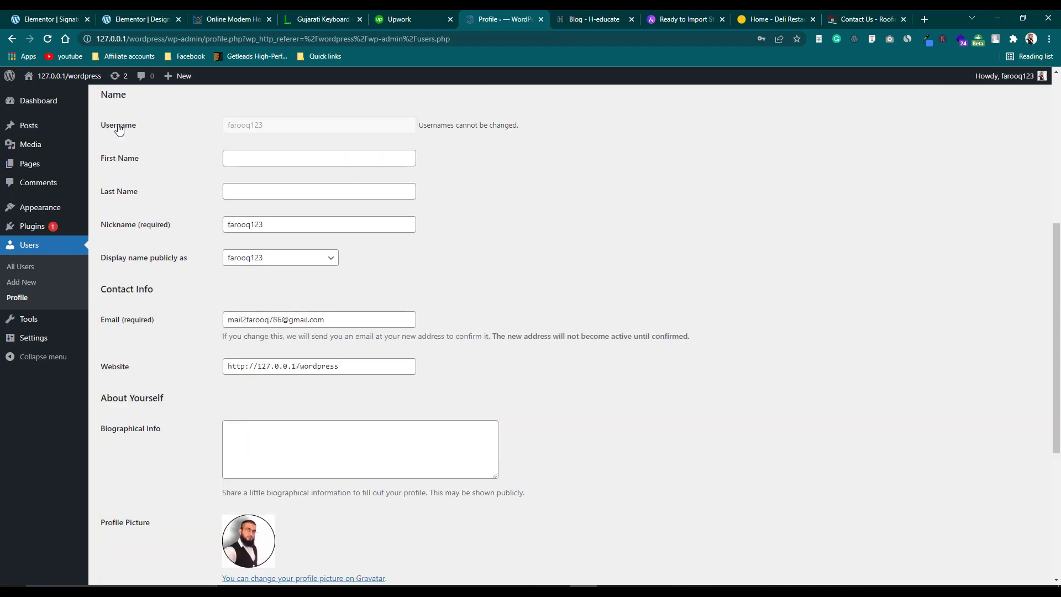
scroll(248, 286, "down", 2)
scroll(248, 286, "down", 3)
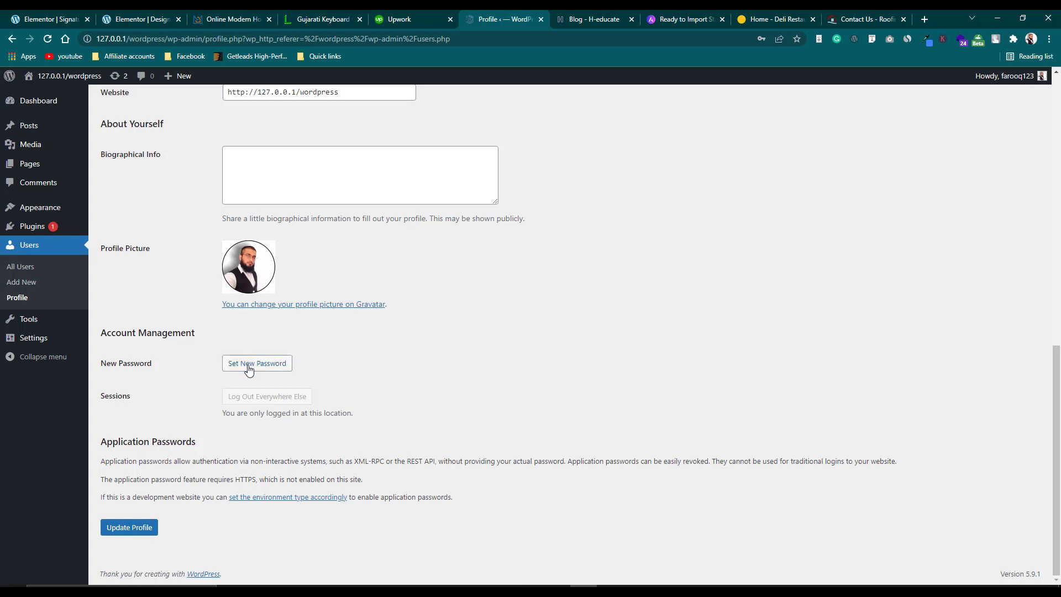
Generate a new strong password with Set New Password and select it for copying.
left_click(248, 364)
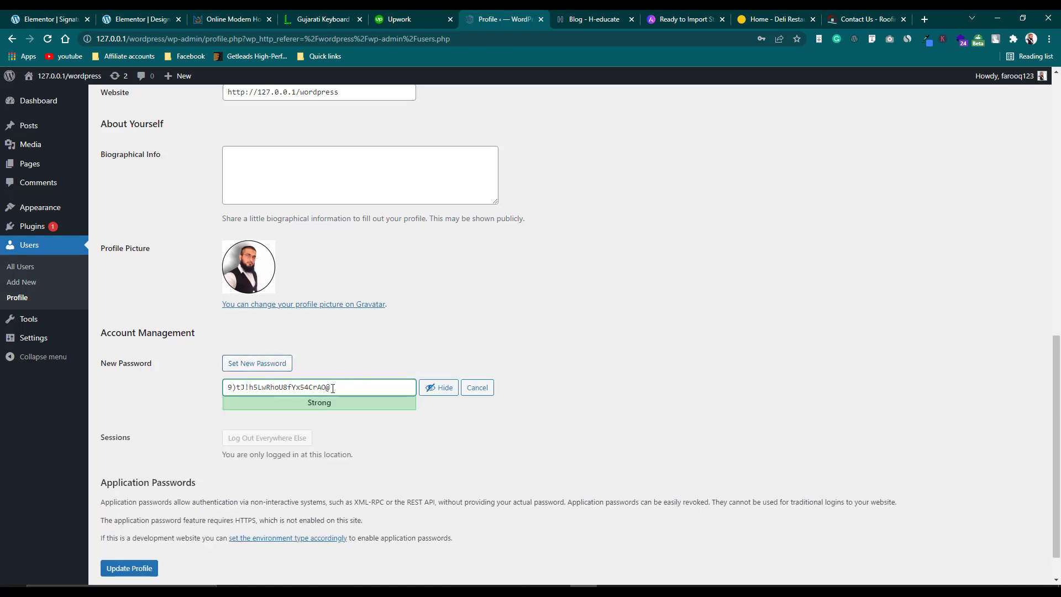
left_click_drag(334, 388, 225, 388)
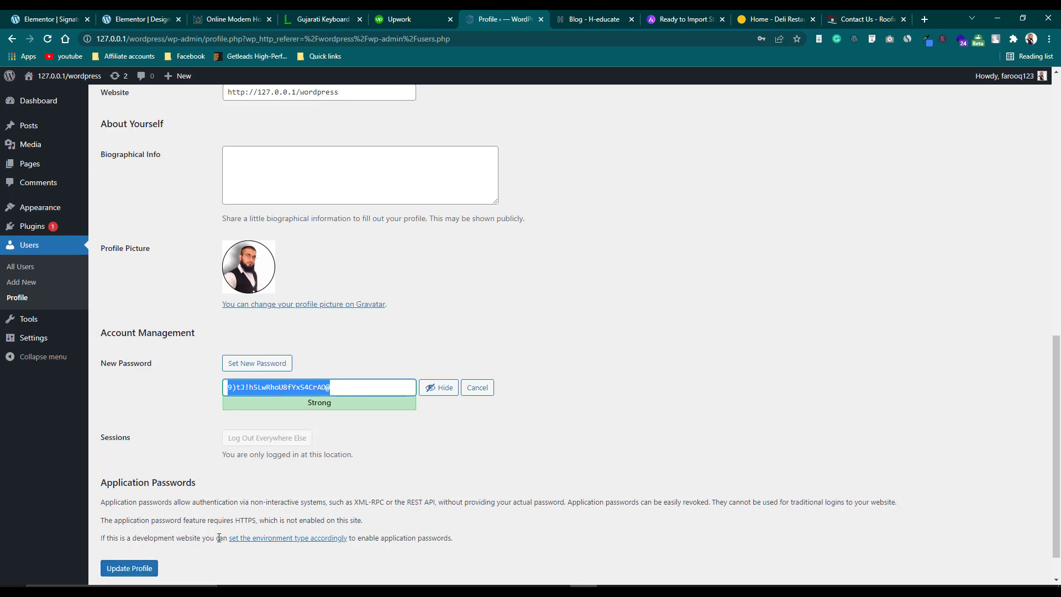
scroll(238, 506, "up", 4)
scroll(235, 511, "up", 7)
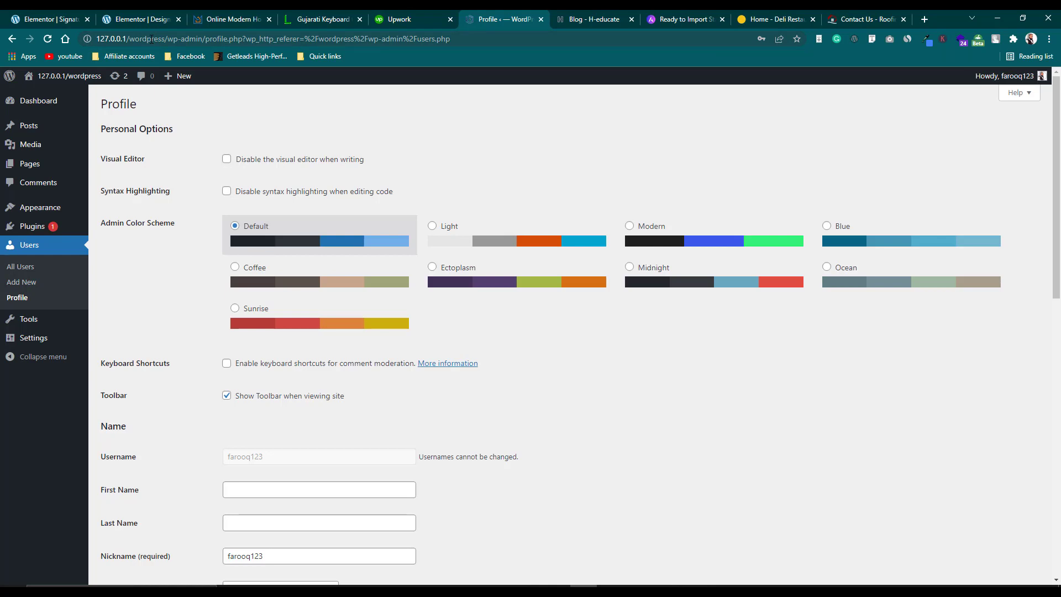
Delete /profile.php from the address so it reads 127.0.0.1/wordpress/wp-admin.
left_click(150, 39)
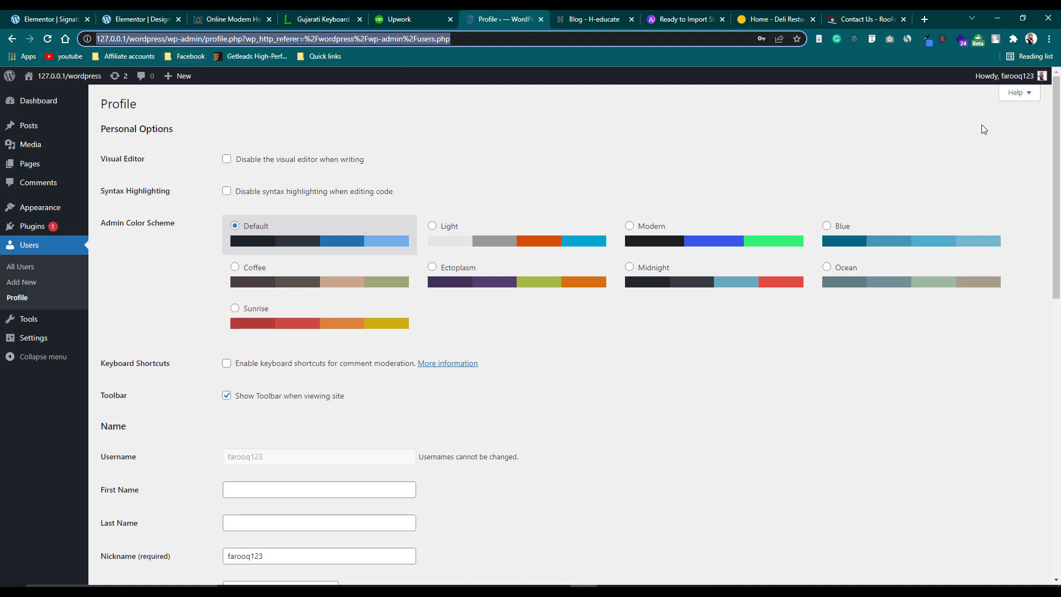
mouse_move(1043, 80)
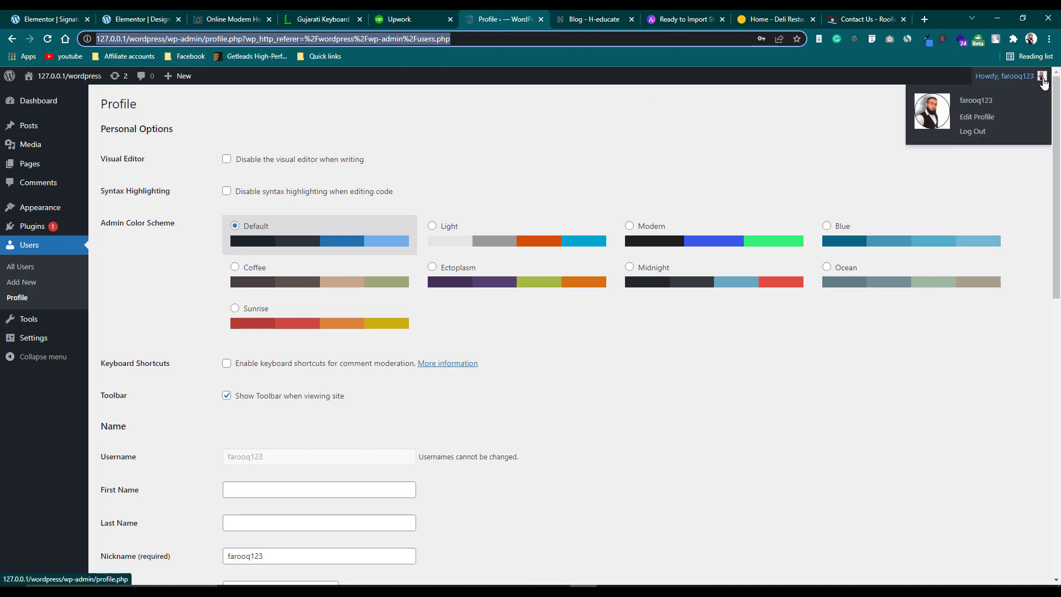
left_click(249, 39)
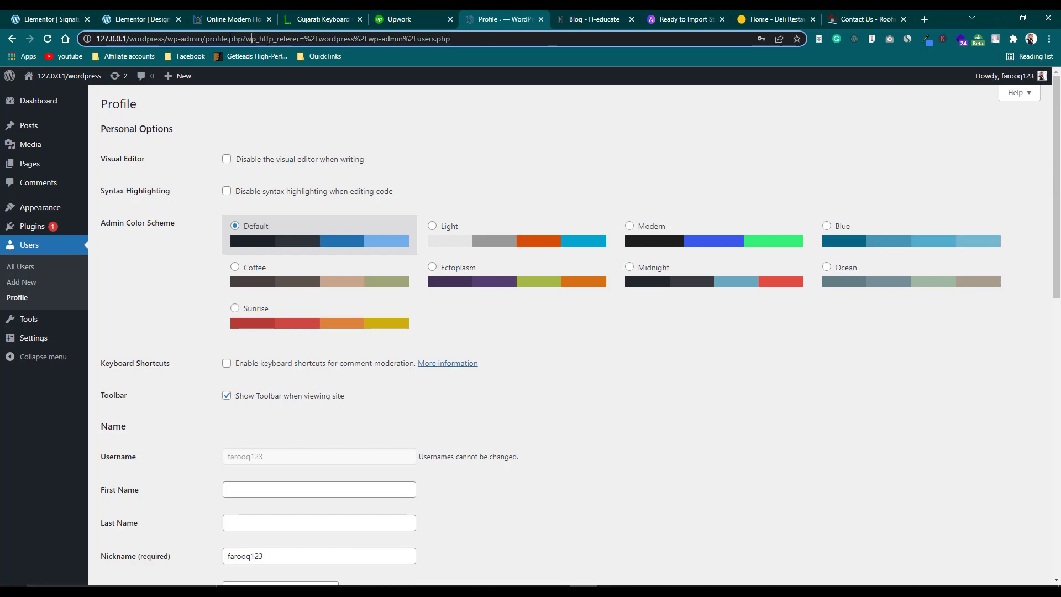
left_click_drag(202, 39, 477, 43)
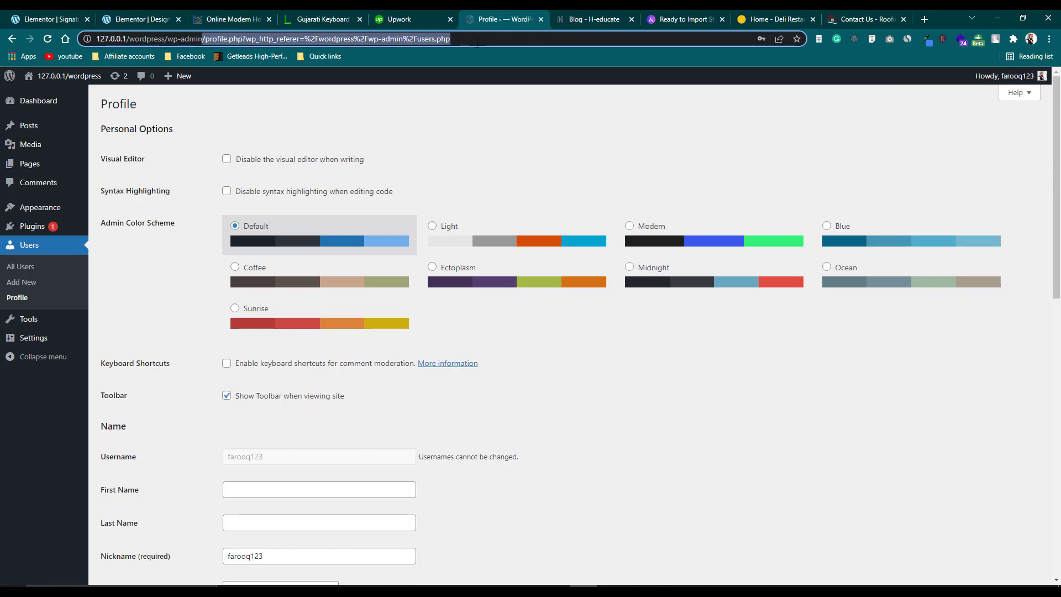
key("BackSpace")
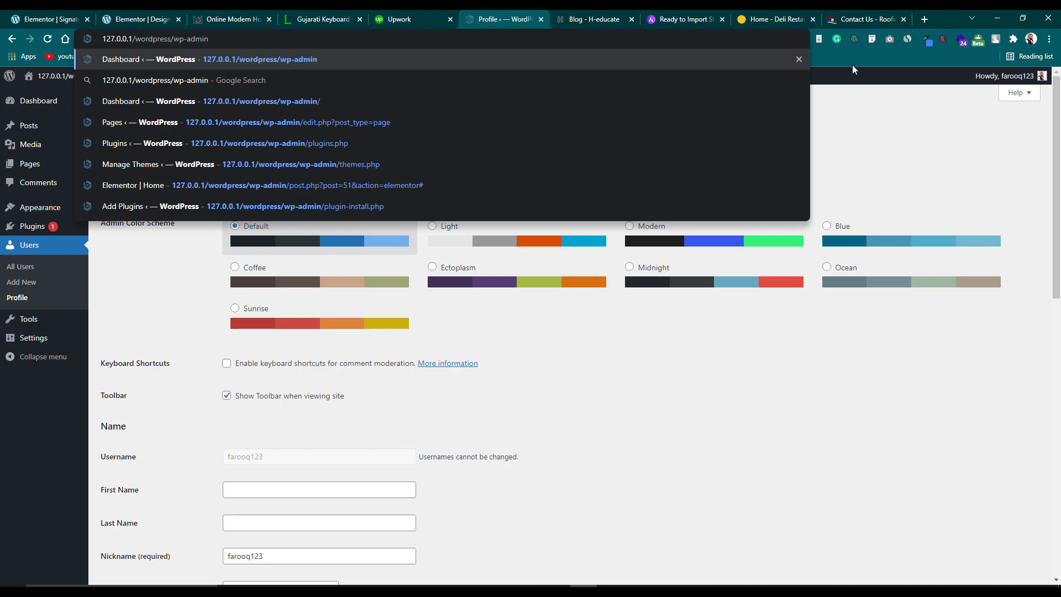
left_click(855, 87)
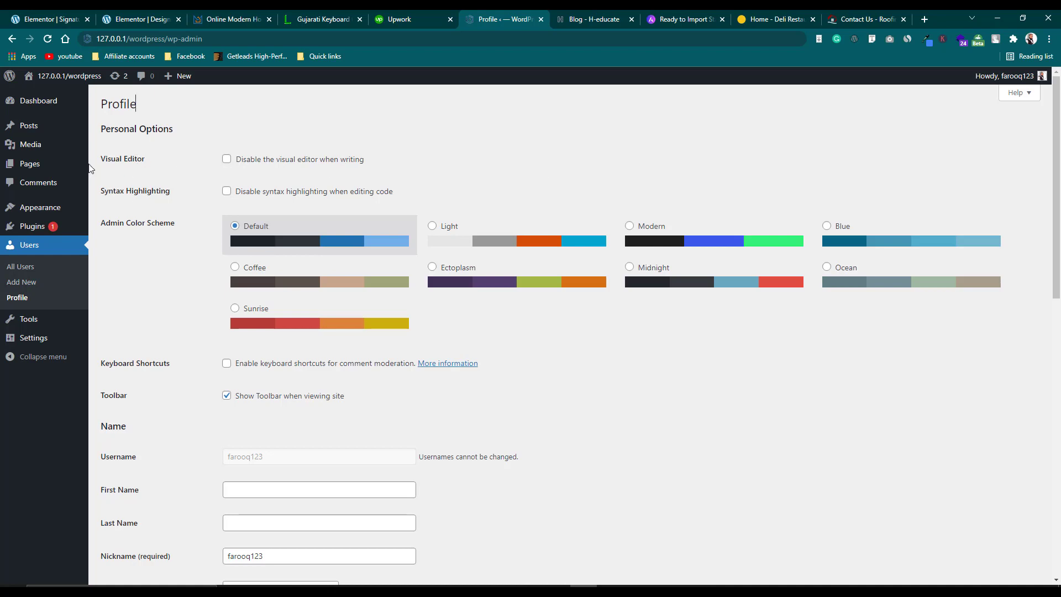
mouse_move(50, 107)
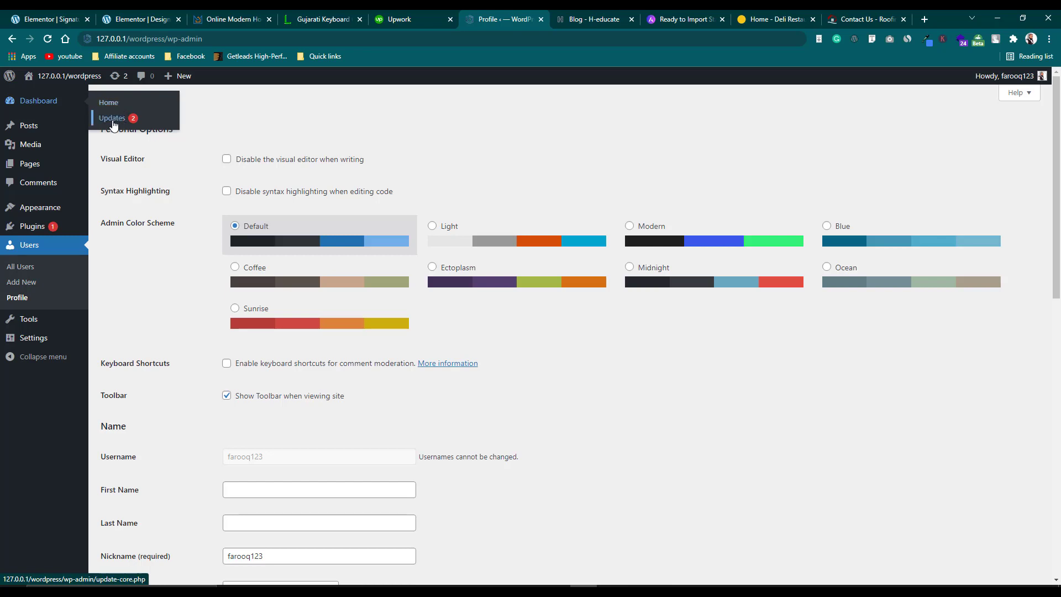
mouse_move(46, 223)
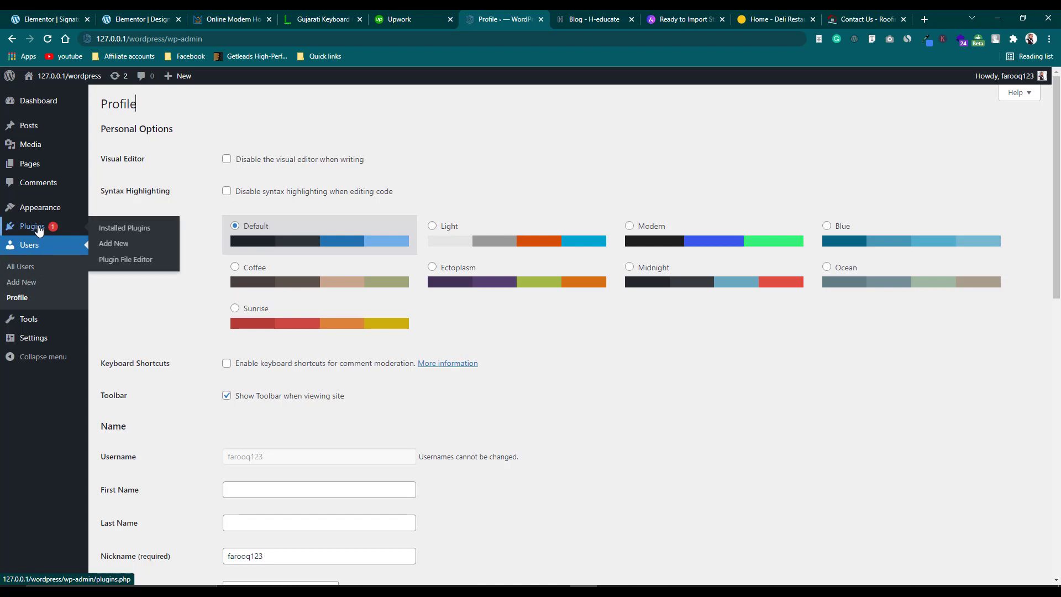
mouse_move(42, 130)
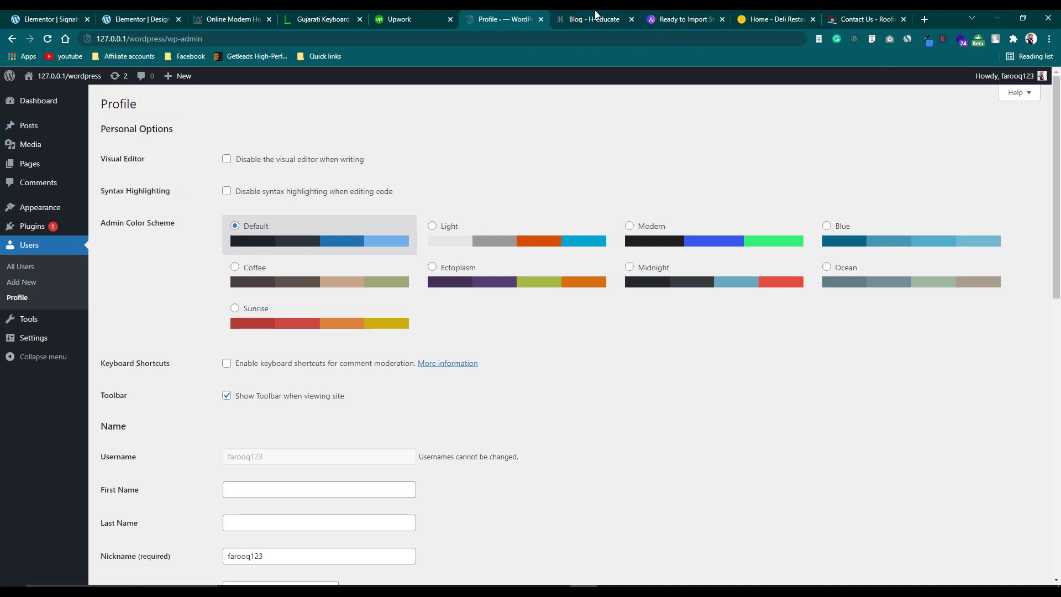
Open H-educate's 'What is Blockchain' post from the Blog tab, then go back to the Profile tab.
key("ctrl+Tab")
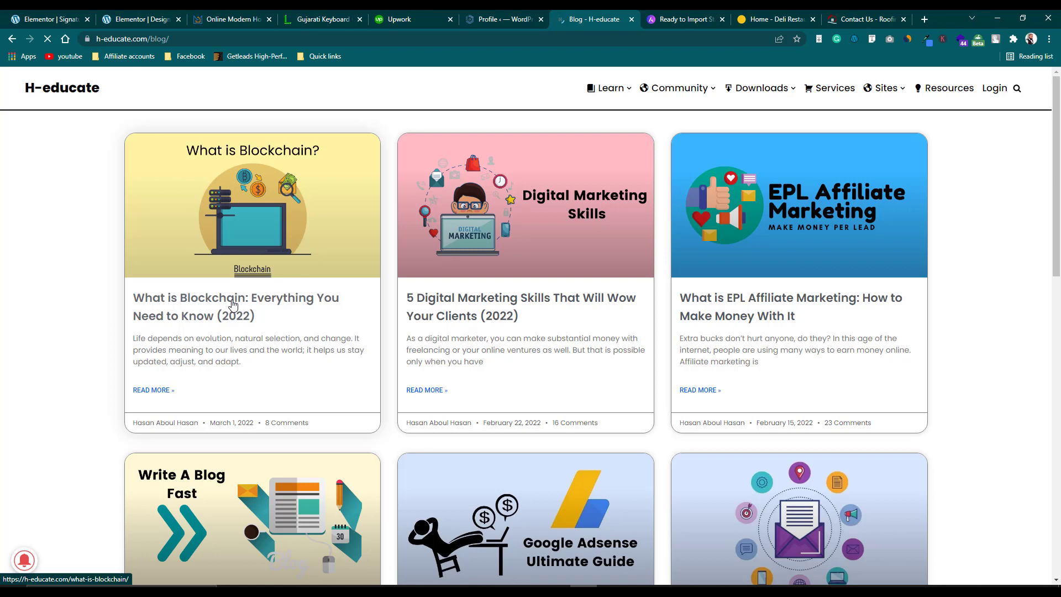
left_click(233, 304)
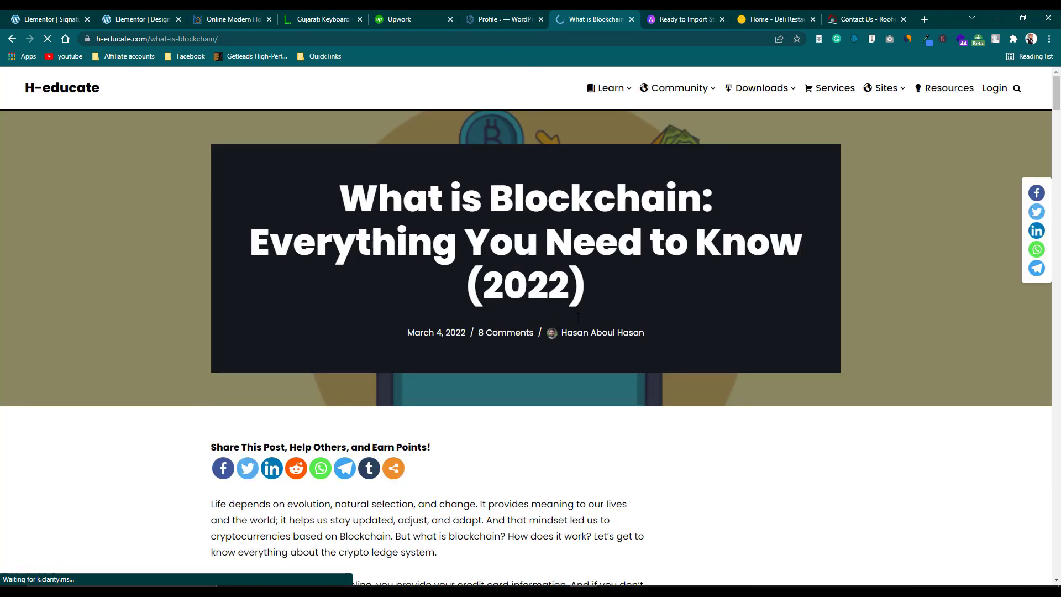
scroll(371, 188, "down", 8)
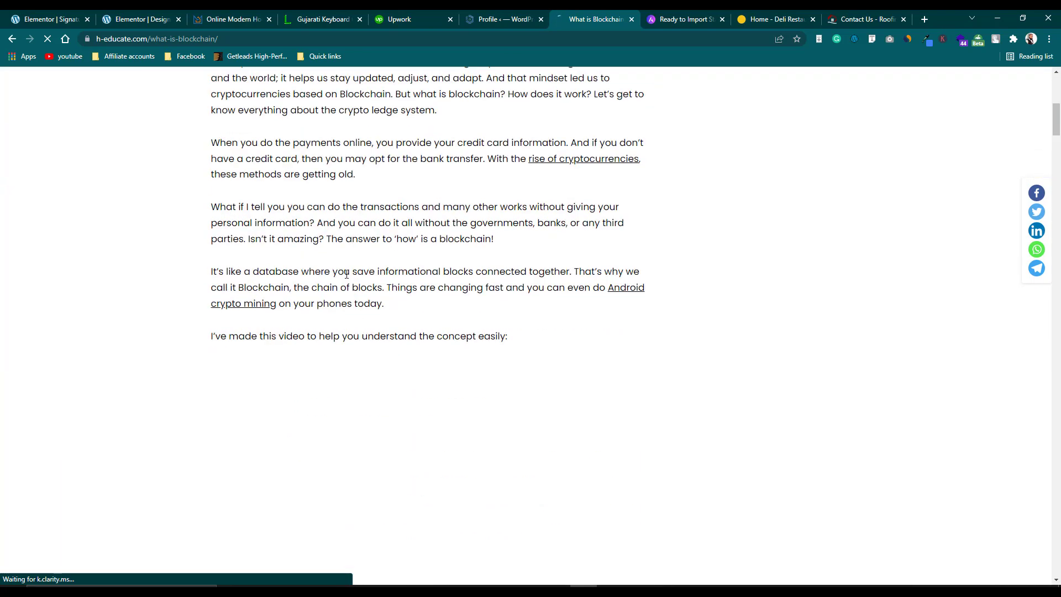
scroll(346, 278, "up", 2)
left_click(502, 20)
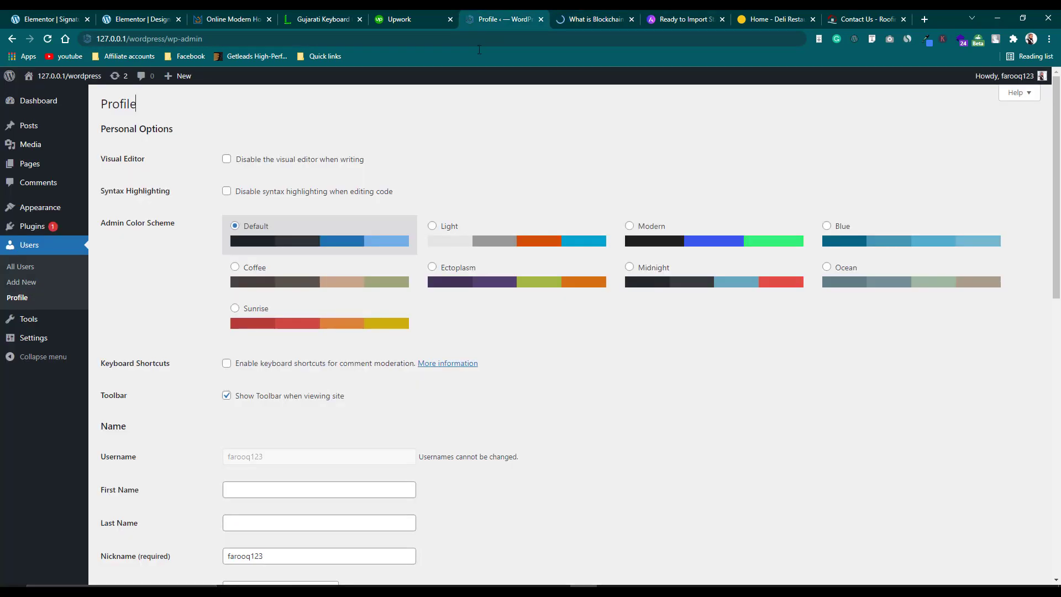
Go to Posts > All Posts, confirming Leave in the unsaved-changes dialog.
mouse_move(30, 153)
mouse_move(30, 128)
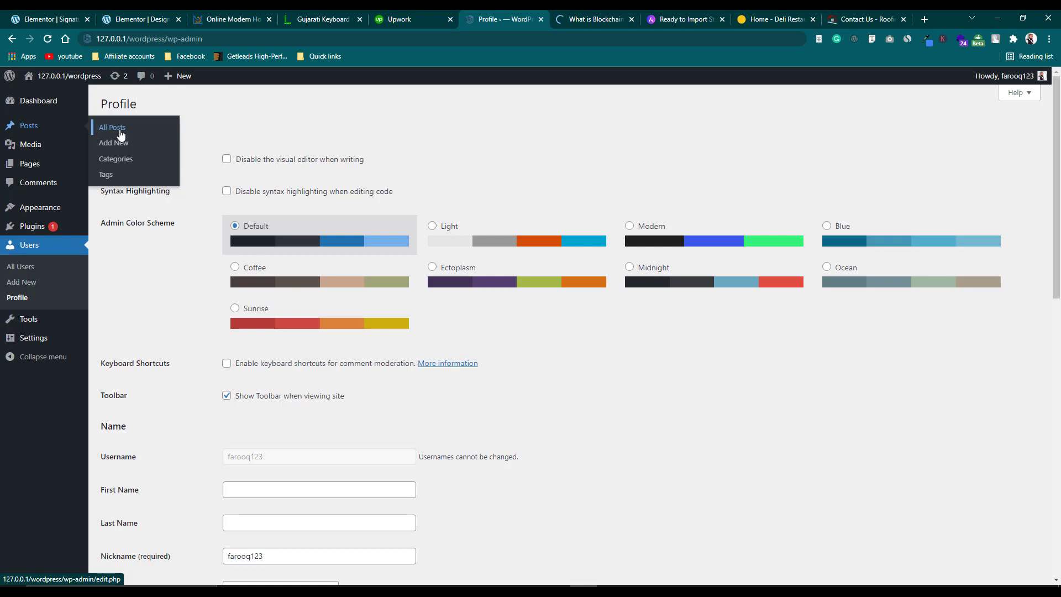
left_click(121, 134)
left_click(592, 103)
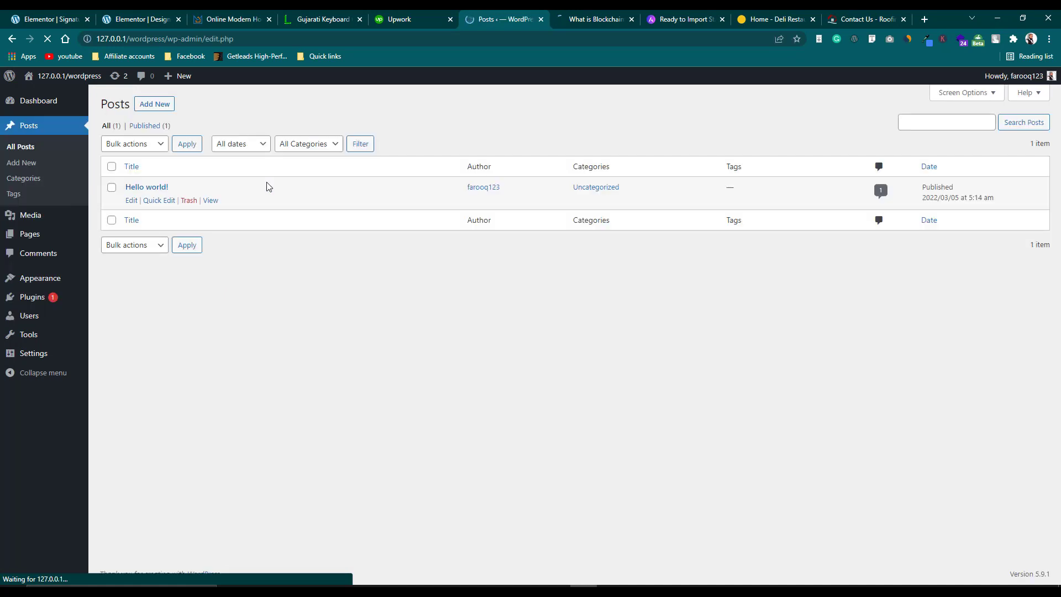
left_click(131, 201)
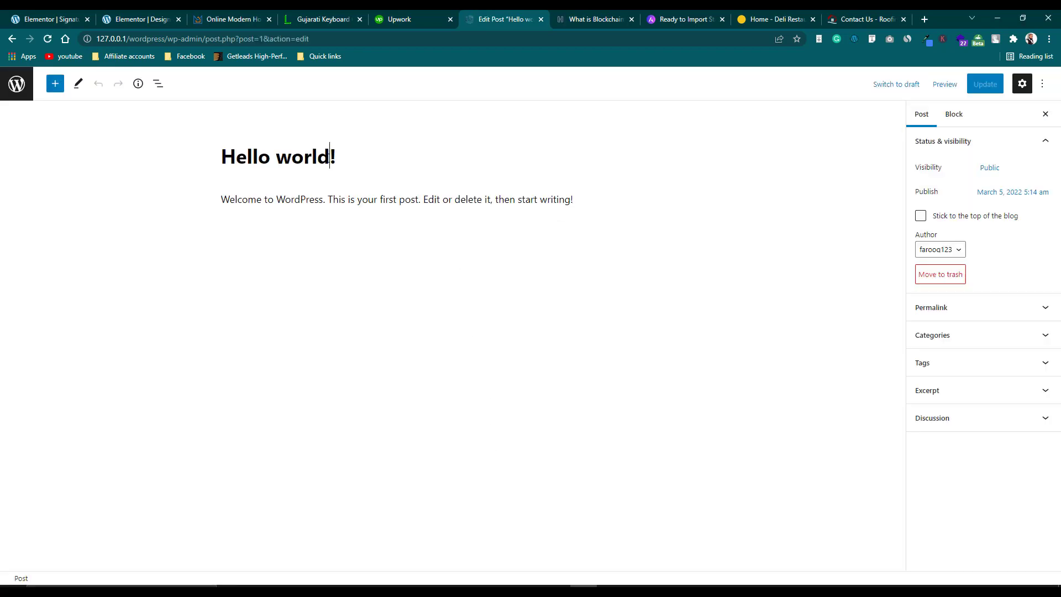
left_click(332, 158)
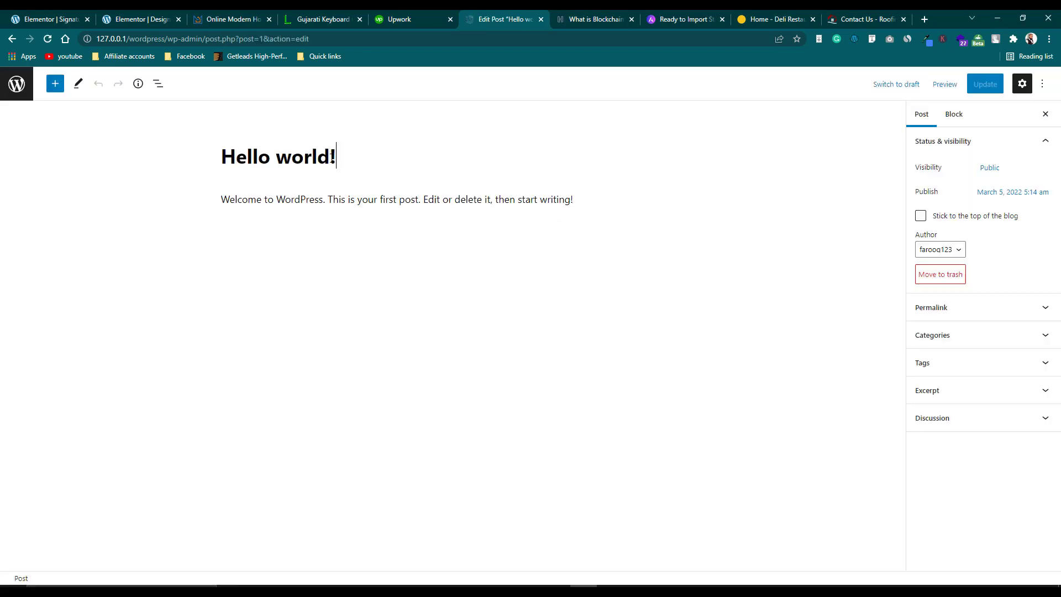
triple_click(219, 159)
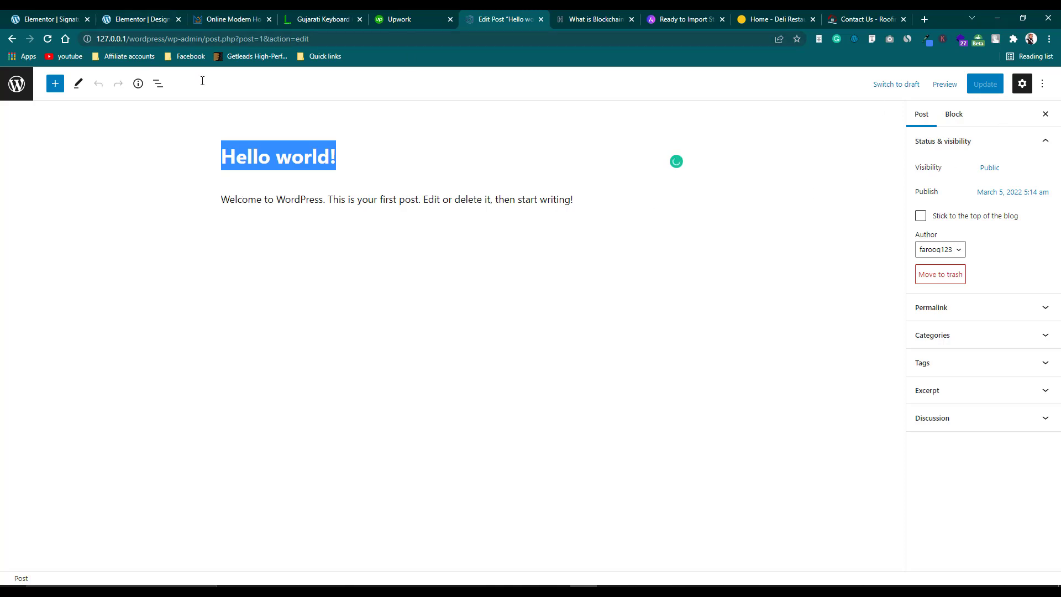
left_click(242, 200)
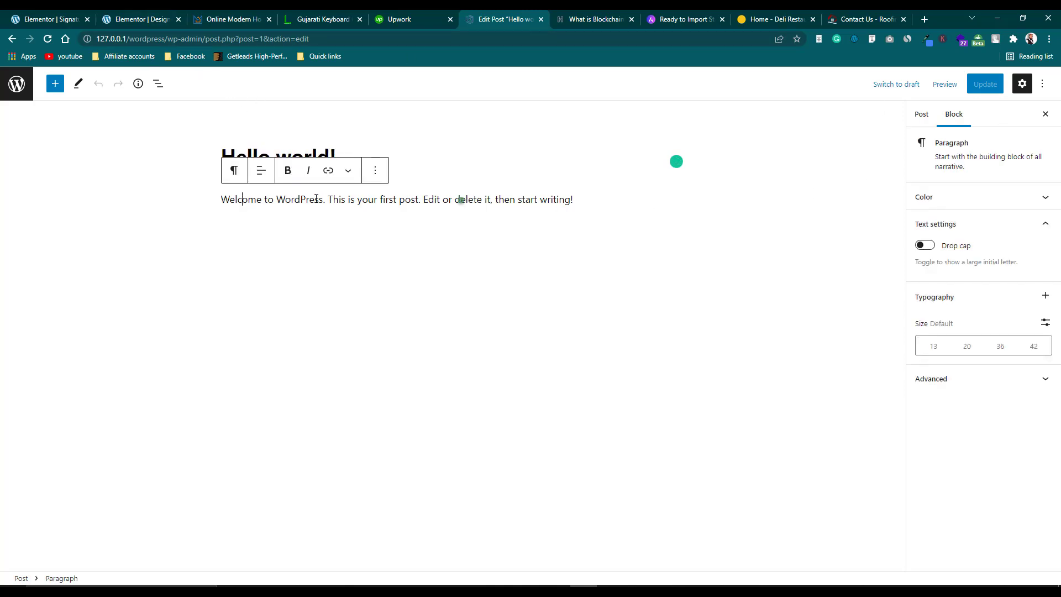
left_click(12, 39)
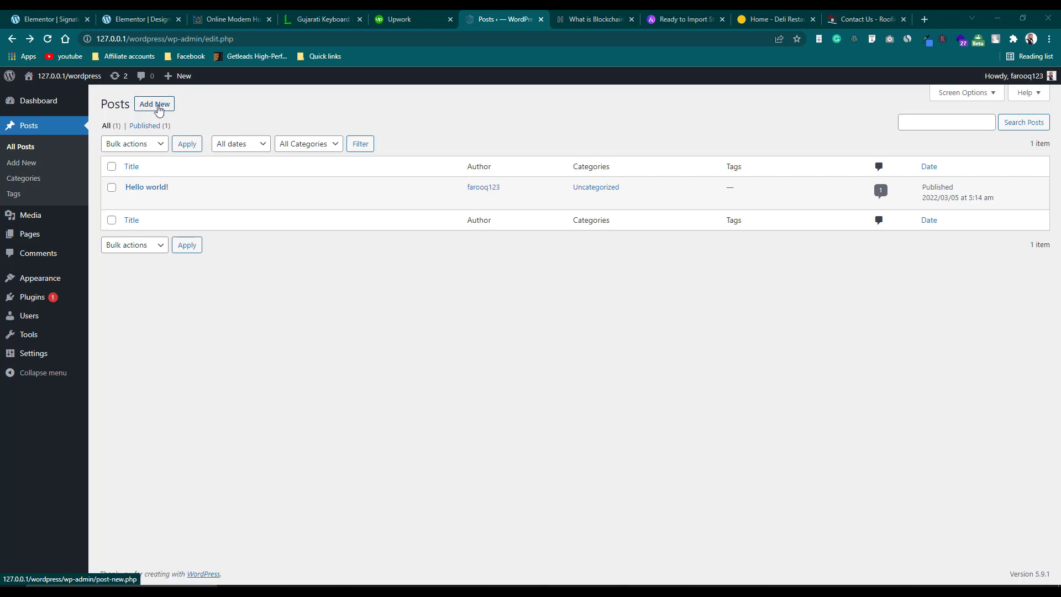
mouse_move(72, 243)
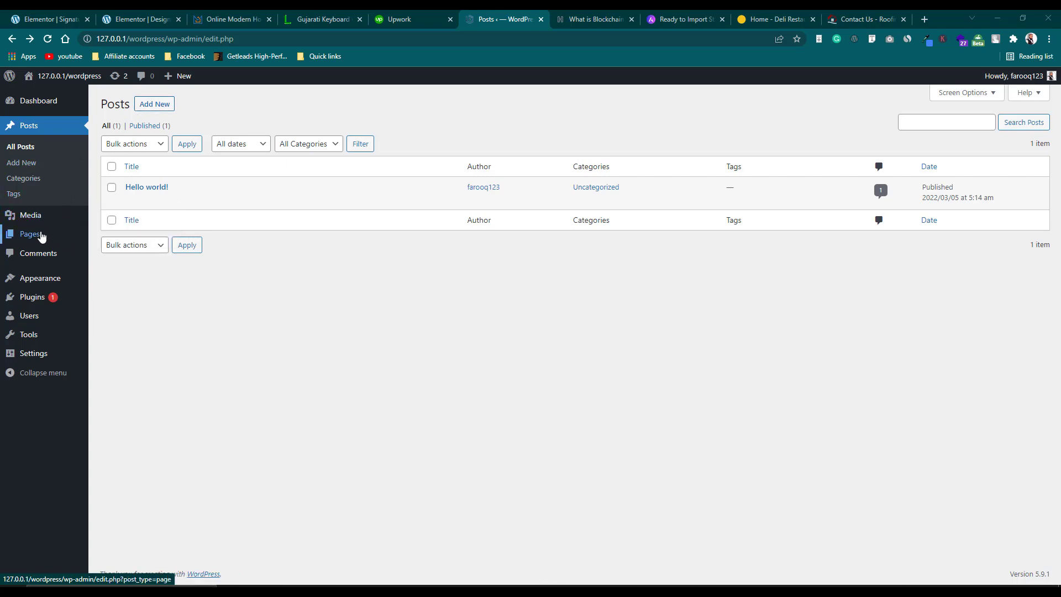
mouse_move(39, 237)
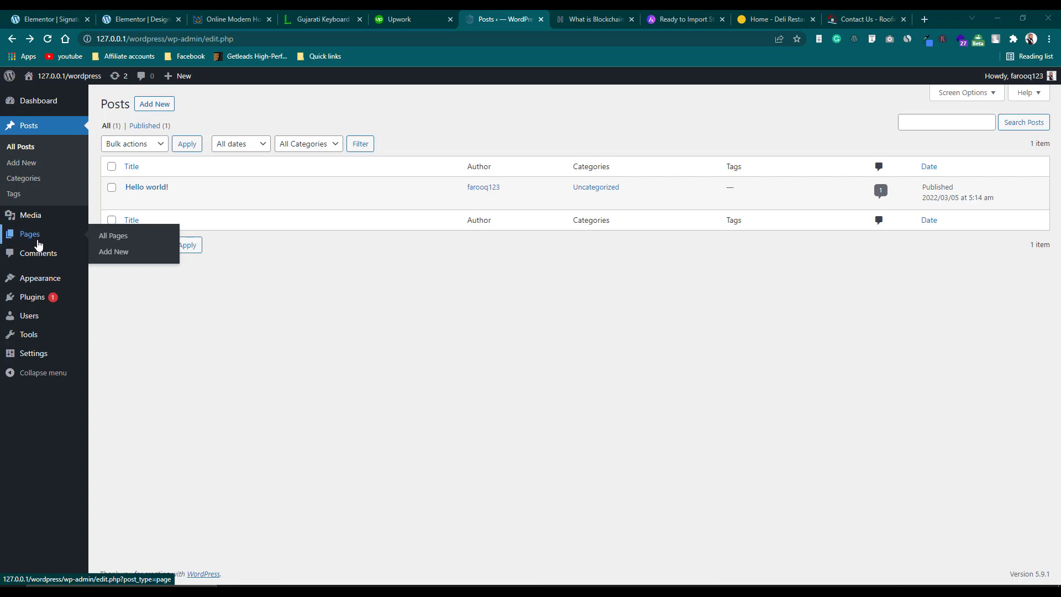
Glance at the top of the 'What is Blockchain' article, then return to the Posts list.
mouse_move(22, 220)
left_click(602, 20)
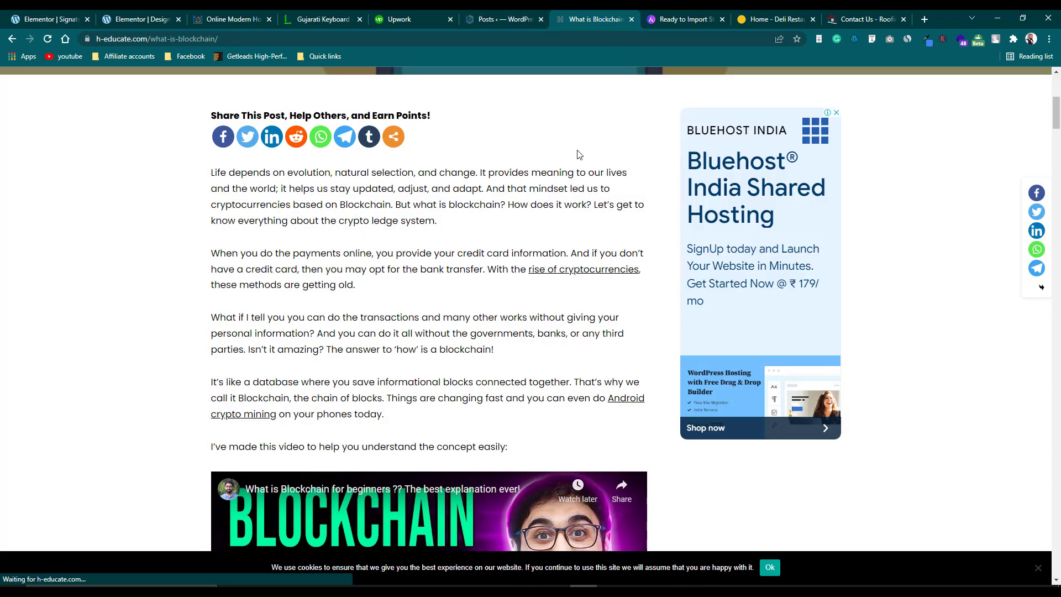
scroll(579, 155, "up", 6)
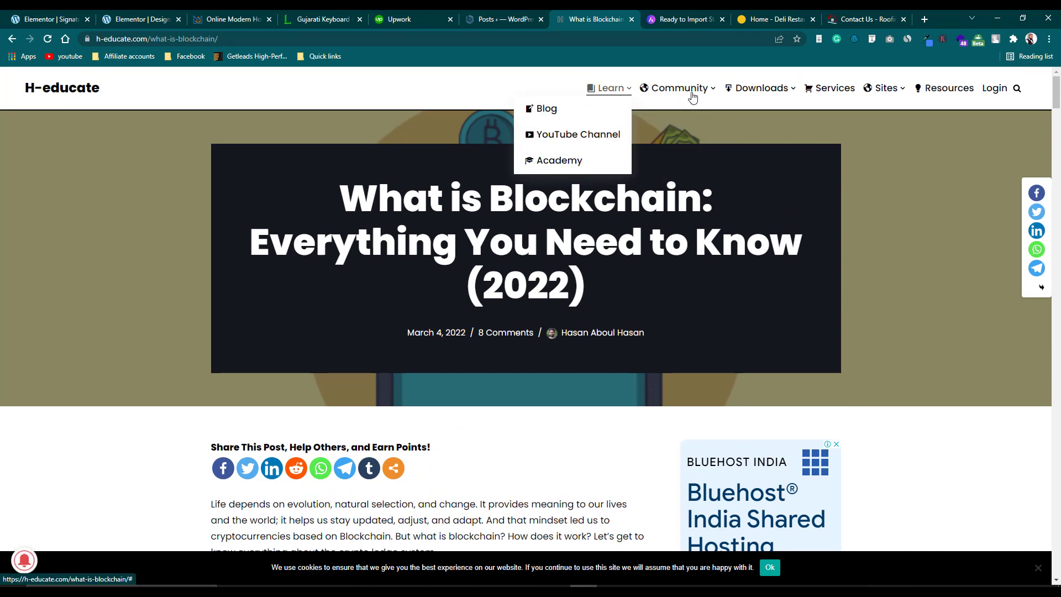
mouse_move(737, 94)
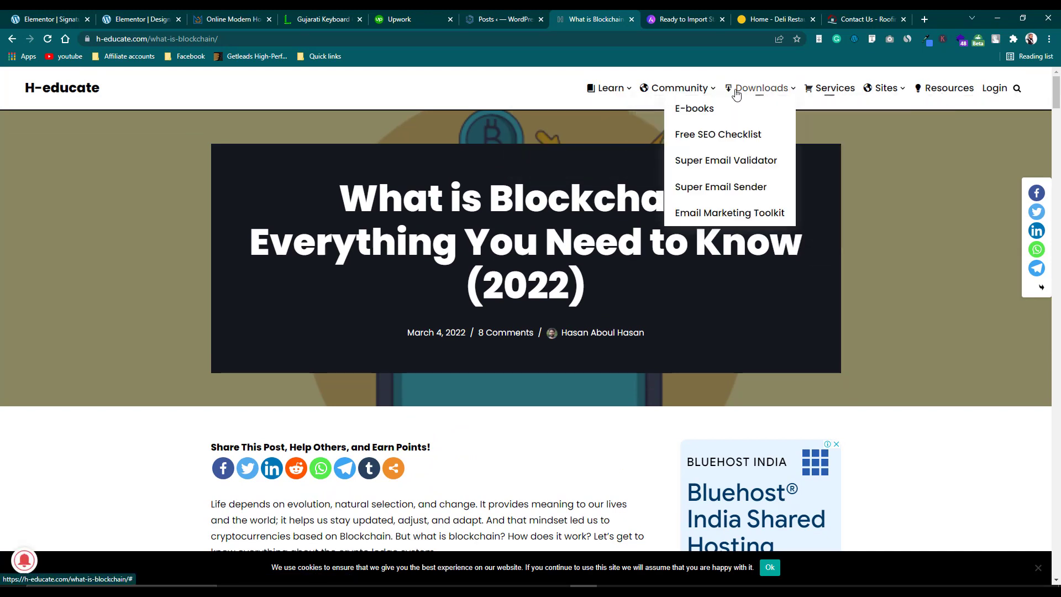
mouse_move(610, 98)
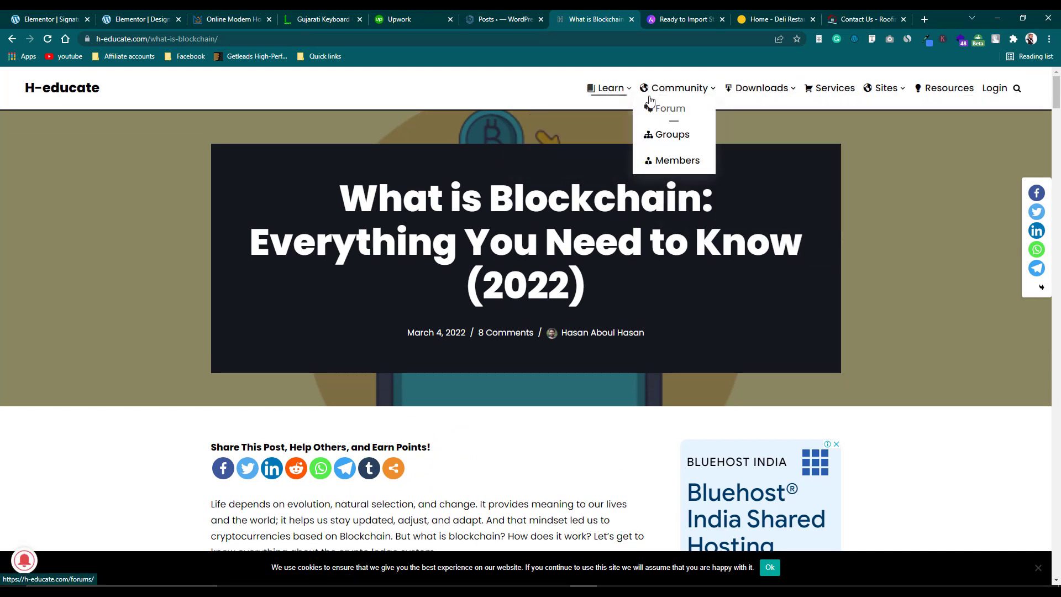
mouse_move(674, 97)
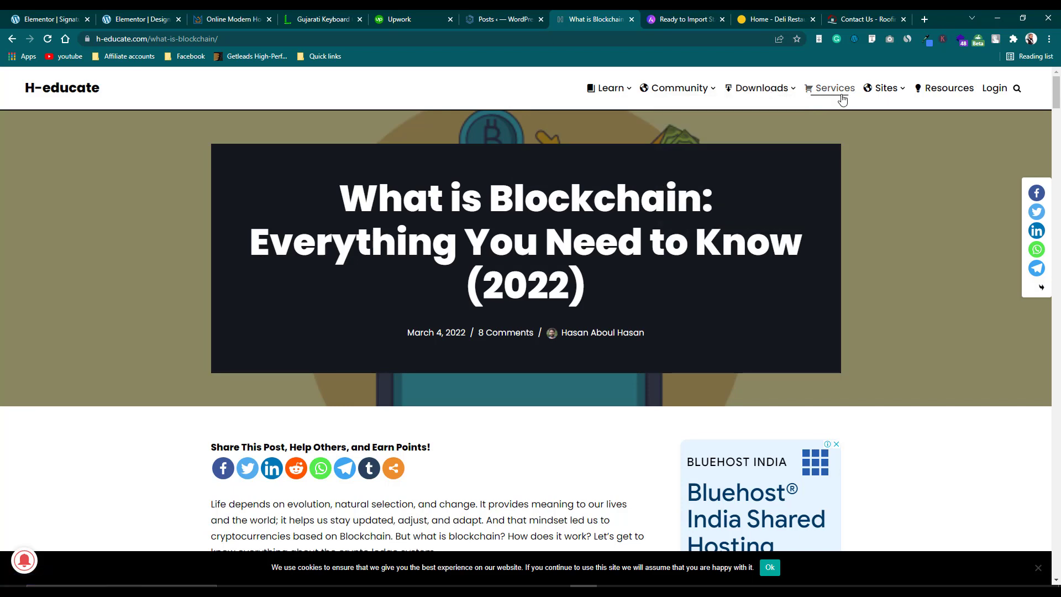
left_click(509, 21)
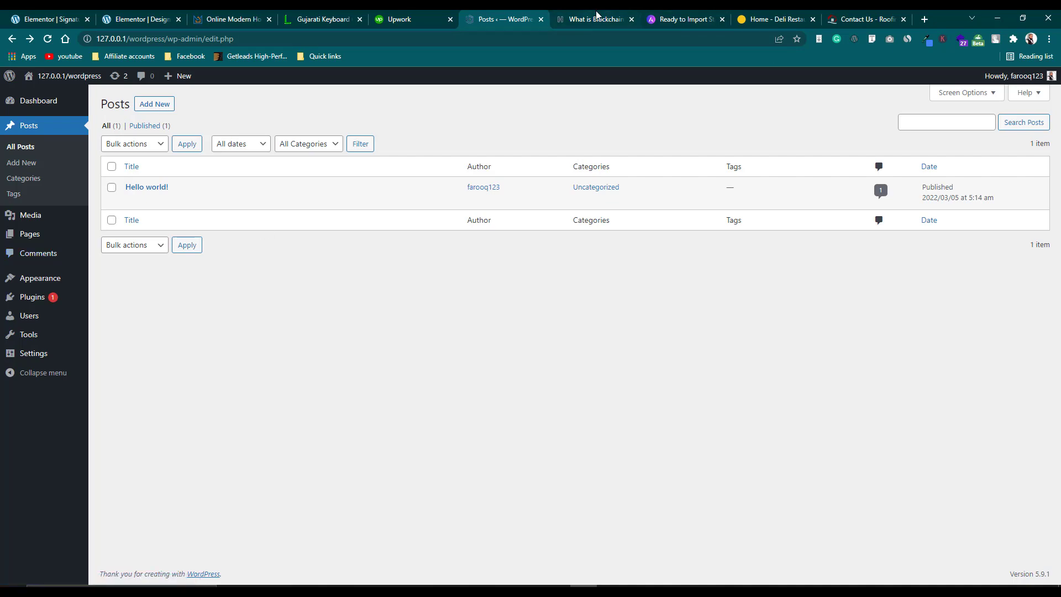
Scroll through the article's reader comments and Leave a Reply form, then go back to Posts.
left_click(596, 19)
scroll(712, 343, "down", 8)
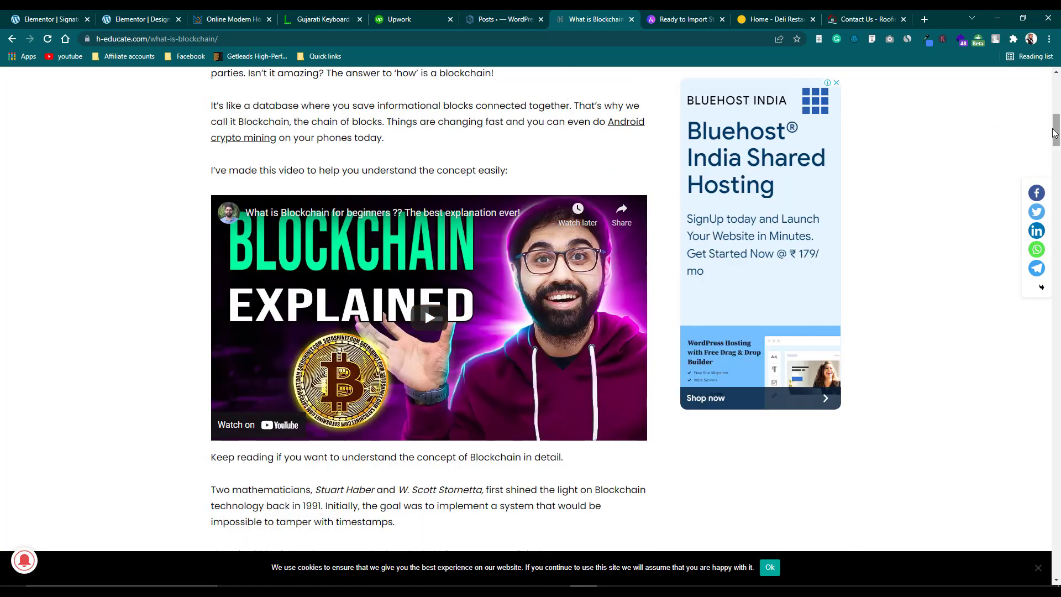
left_click_drag(1057, 131, 1057, 481)
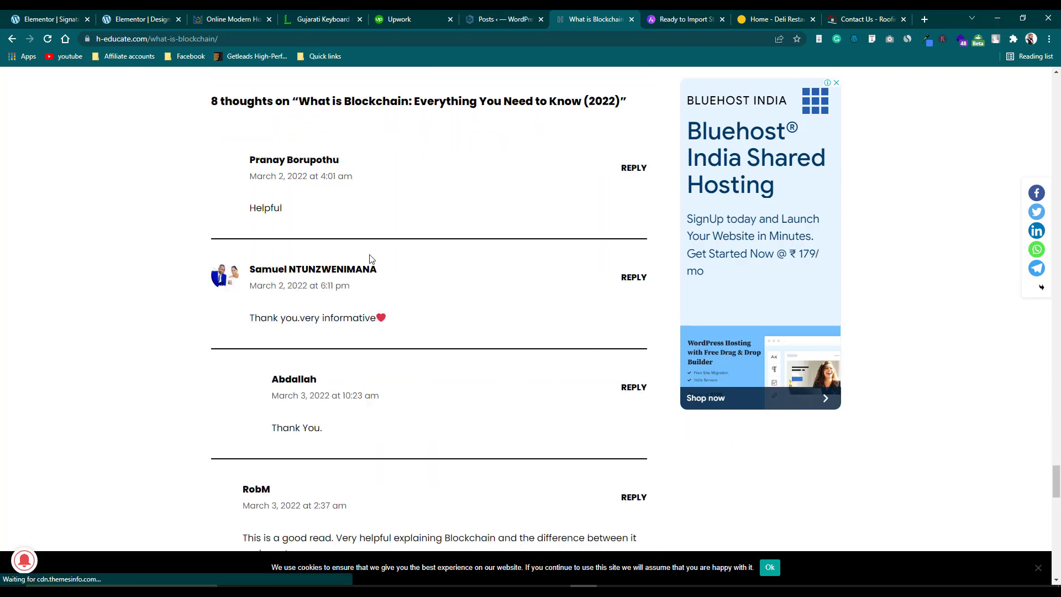
scroll(369, 264, "down", 6)
scroll(369, 264, "up", 5)
scroll(369, 264, "up", 12)
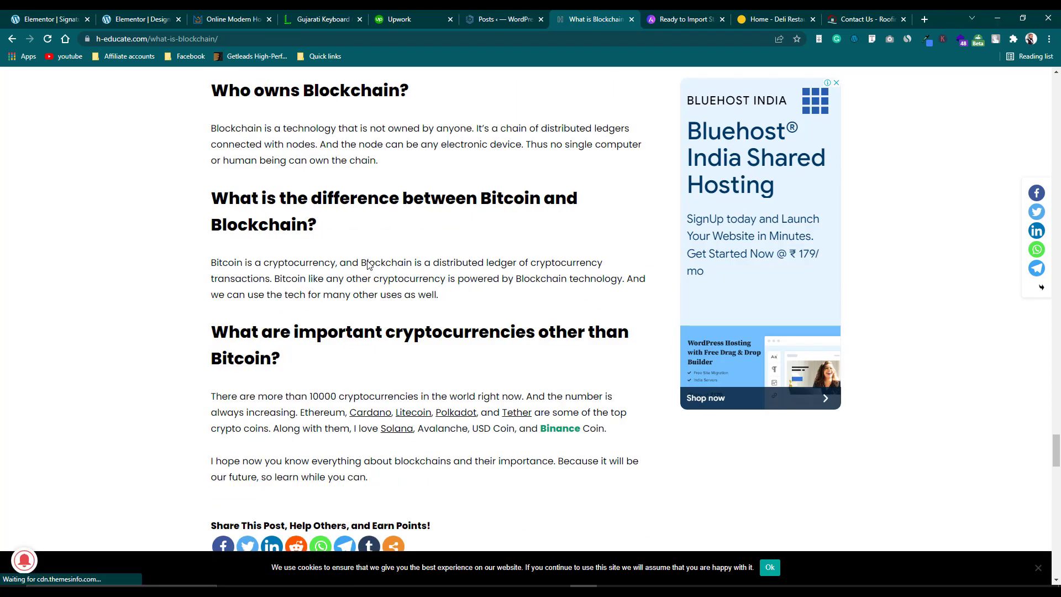
scroll(369, 265, "down", 5)
scroll(369, 265, "down", 5)
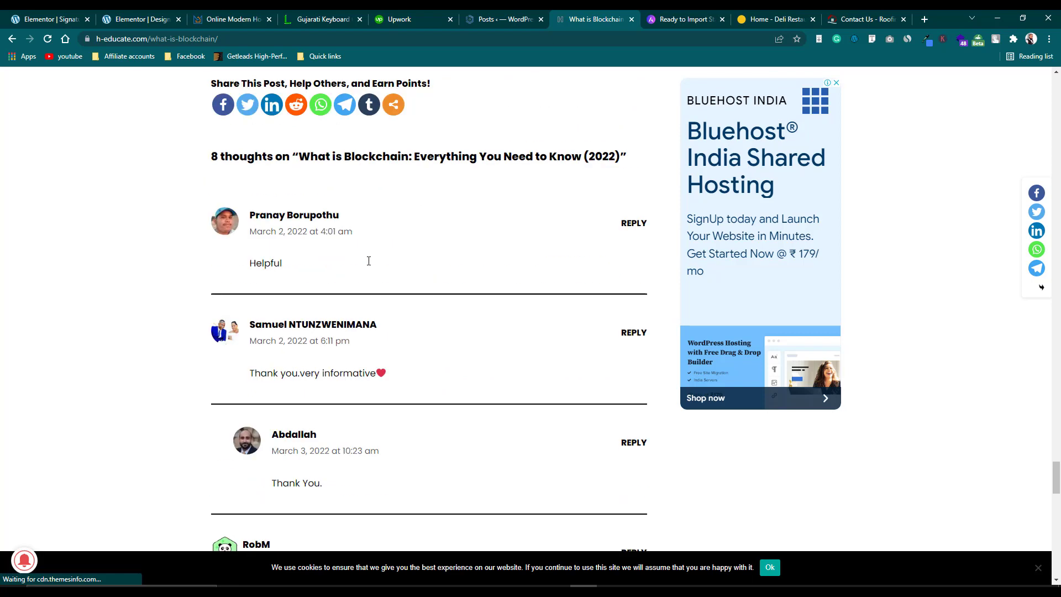
scroll(369, 261, "up", 4)
scroll(364, 264, "down", 6)
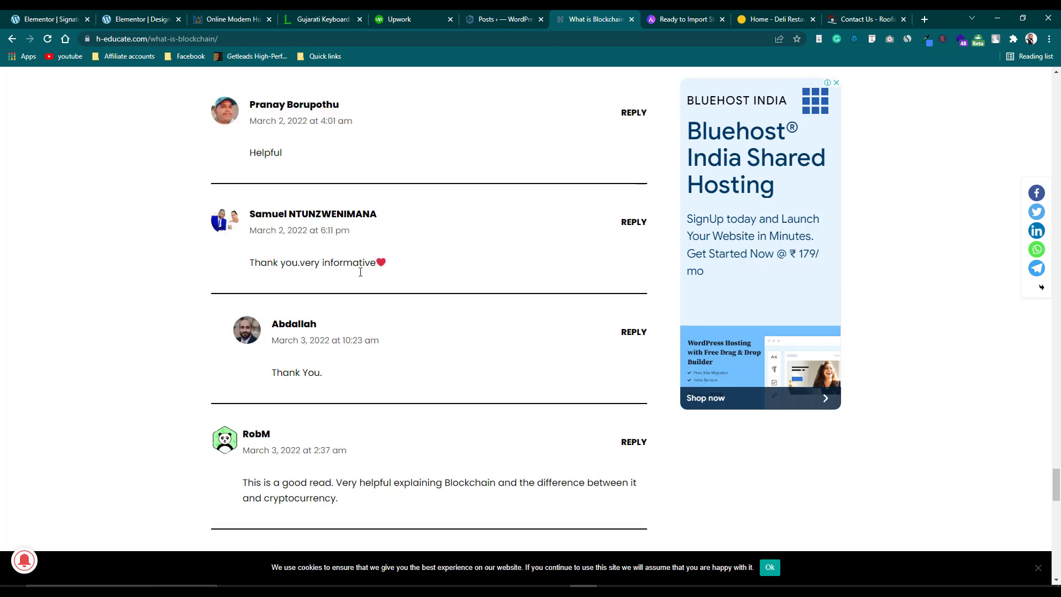
scroll(254, 163, "up", 3)
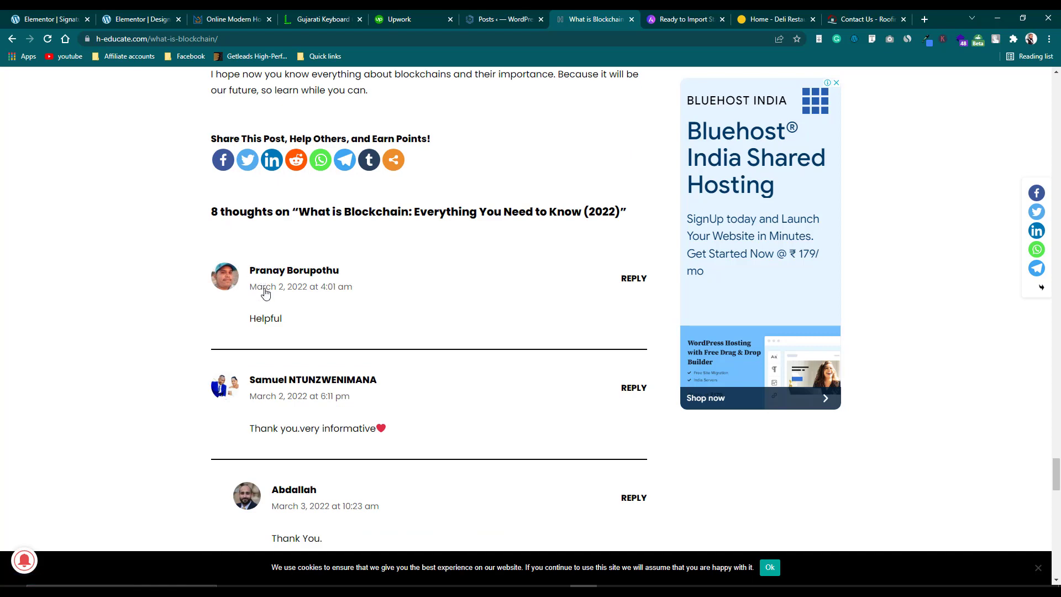
scroll(281, 331, "down", 9)
scroll(283, 332, "down", 4)
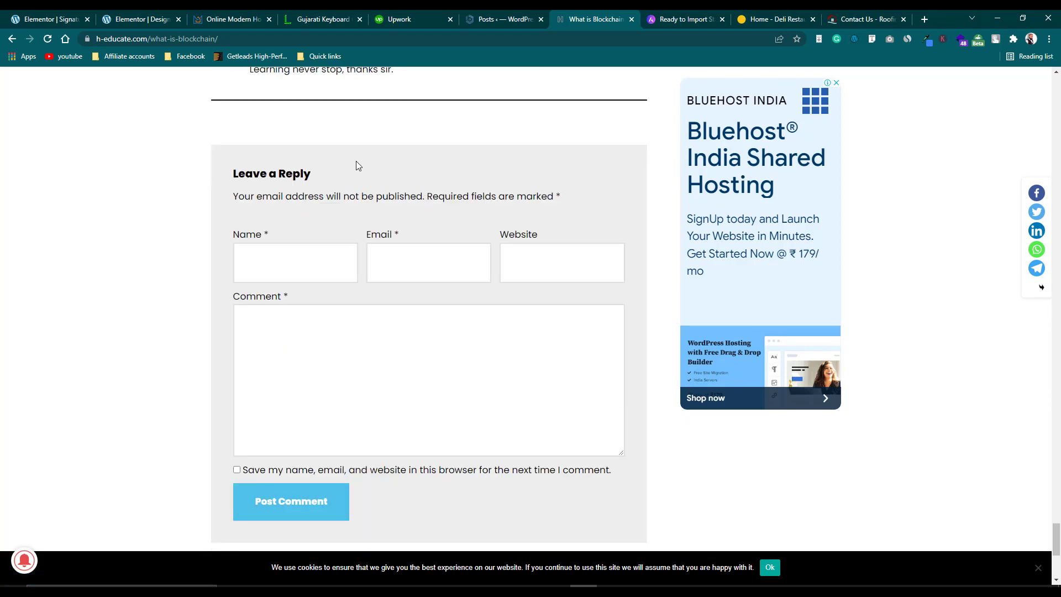
scroll(310, 138, "up", 2)
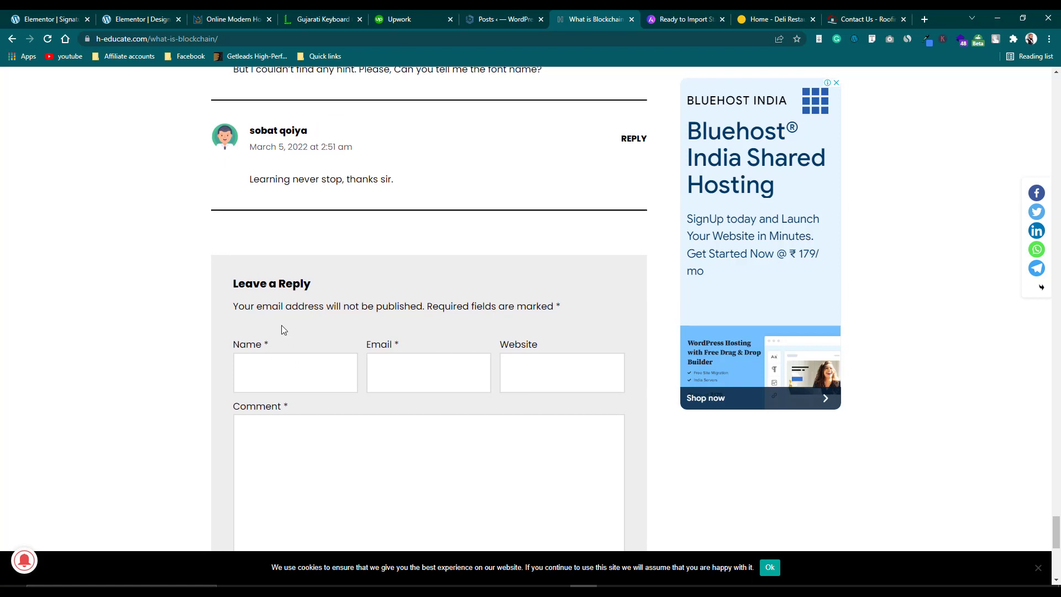
scroll(283, 326, "down", 3)
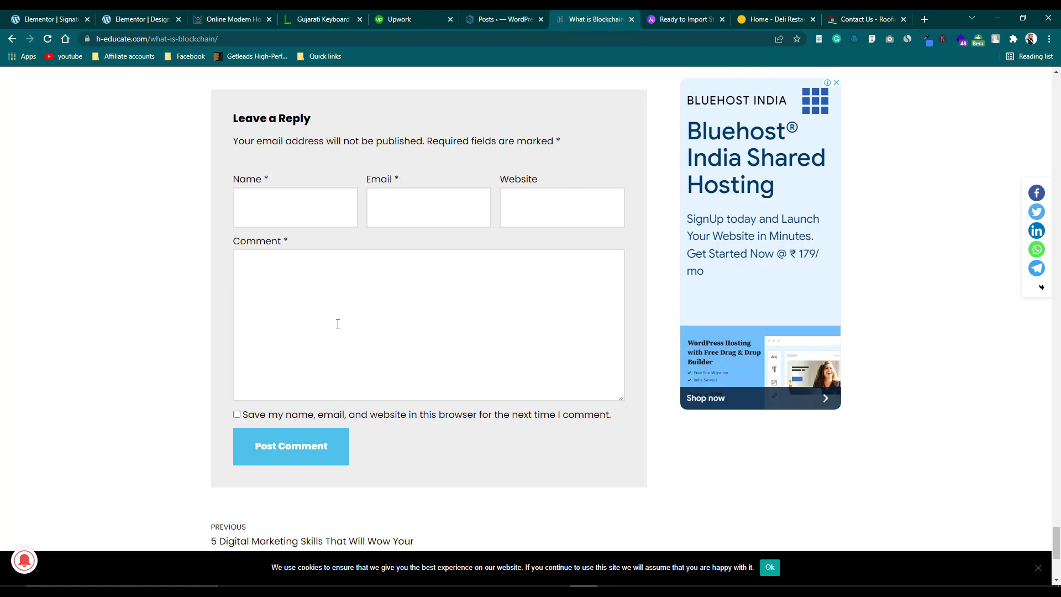
scroll(345, 334, "up", 5)
left_click(519, 12)
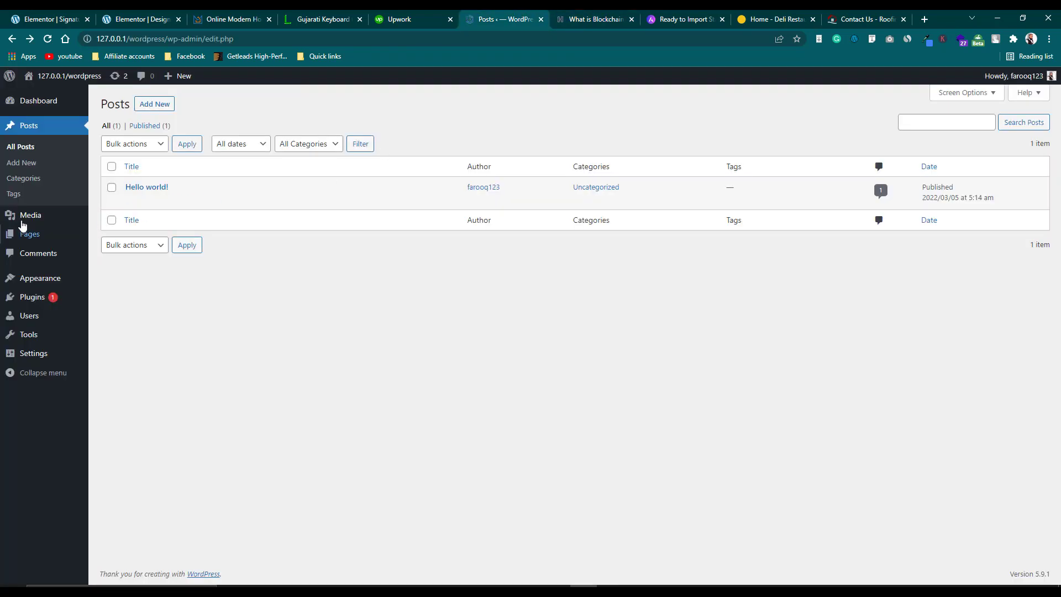
Open the admin Comments list, showing the sample comment on Hello world!, after checking the blog tab.
left_click(49, 256)
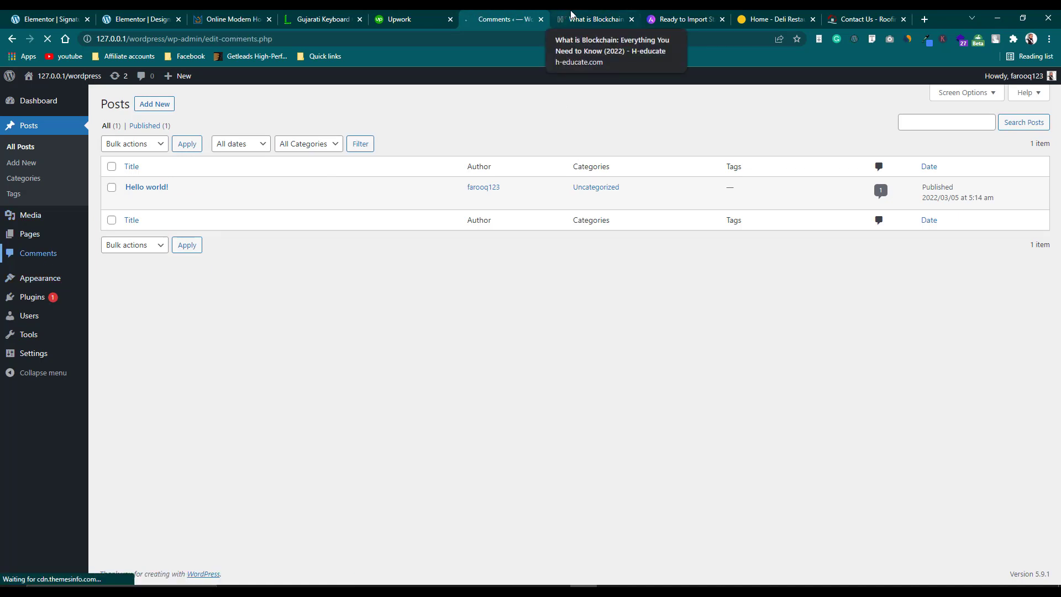
left_click(571, 12)
scroll(314, 338, "up", 3)
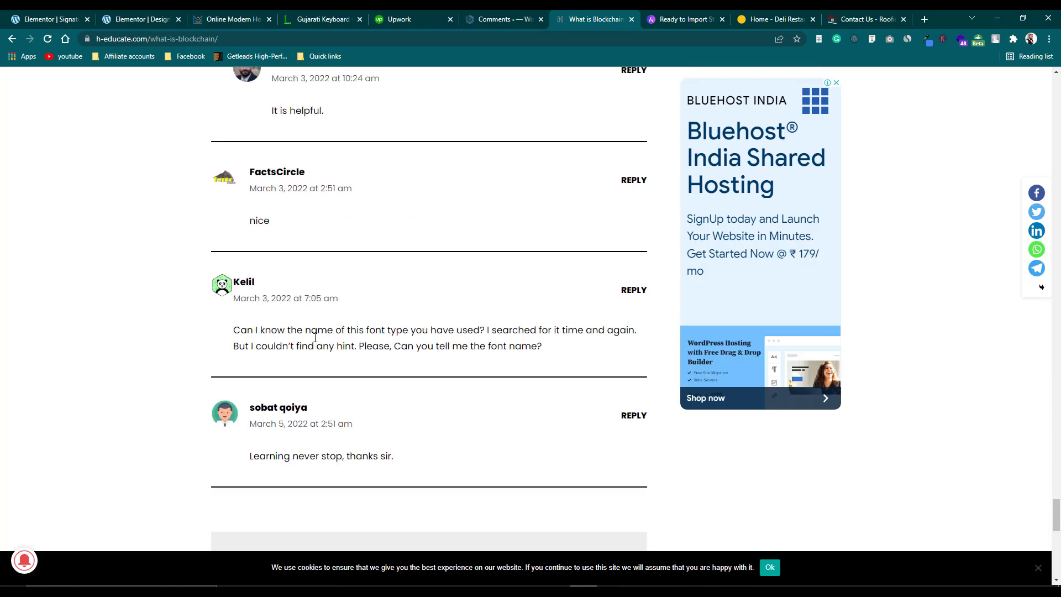
left_click(504, 17)
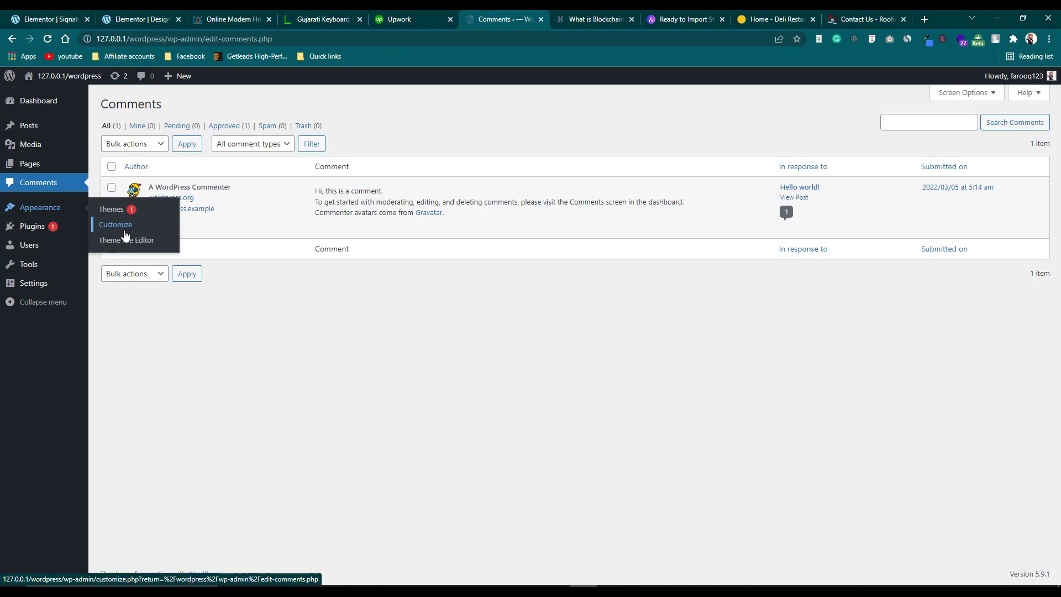
mouse_move(39, 234)
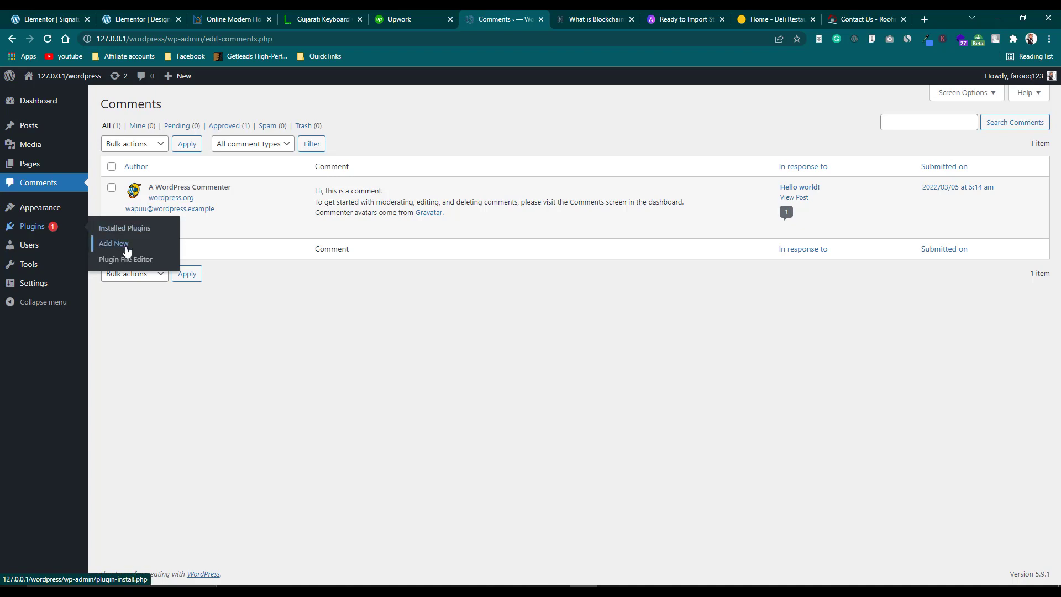
mouse_move(69, 260)
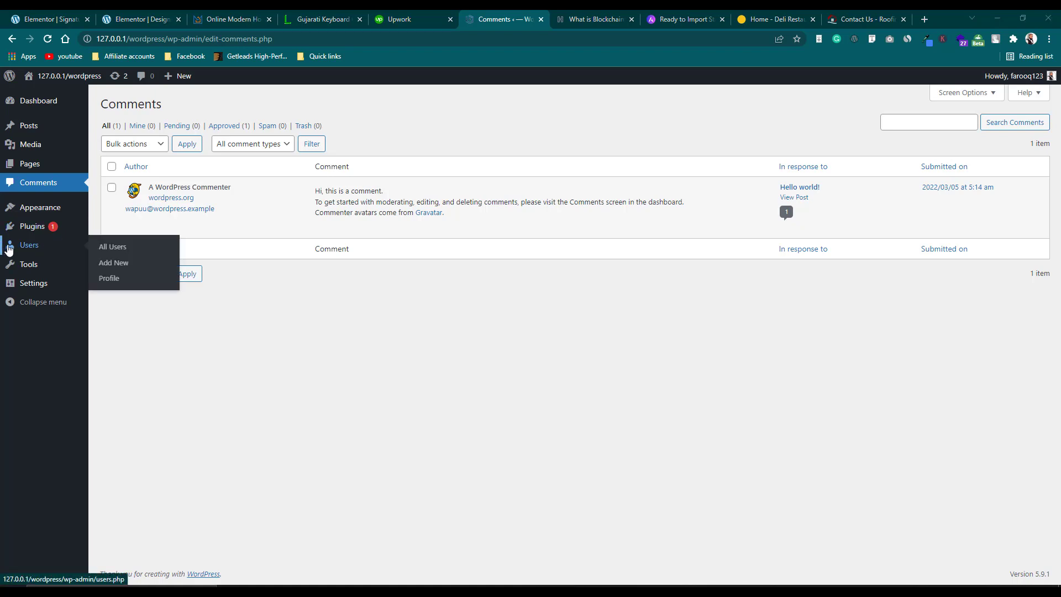
mouse_move(29, 266)
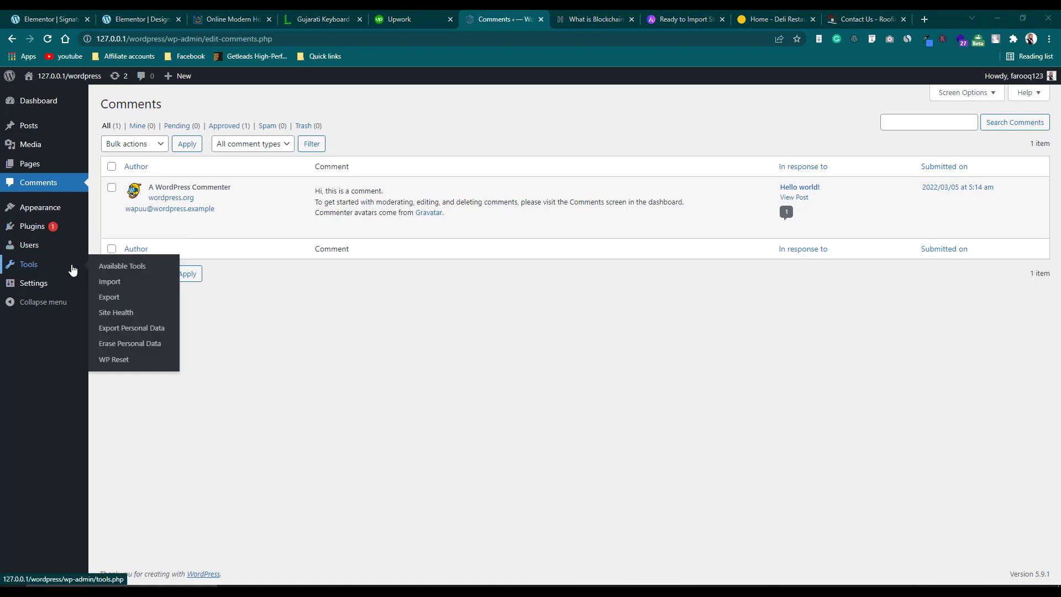
mouse_move(44, 288)
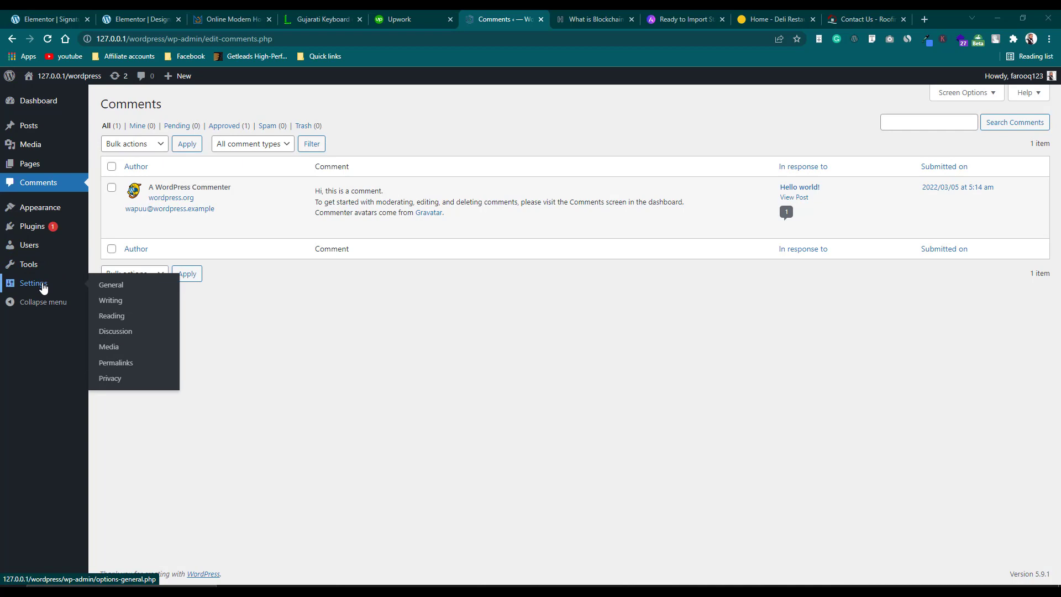
Set the Site Title to 'welcome' in General Settings and save.
left_click(111, 285)
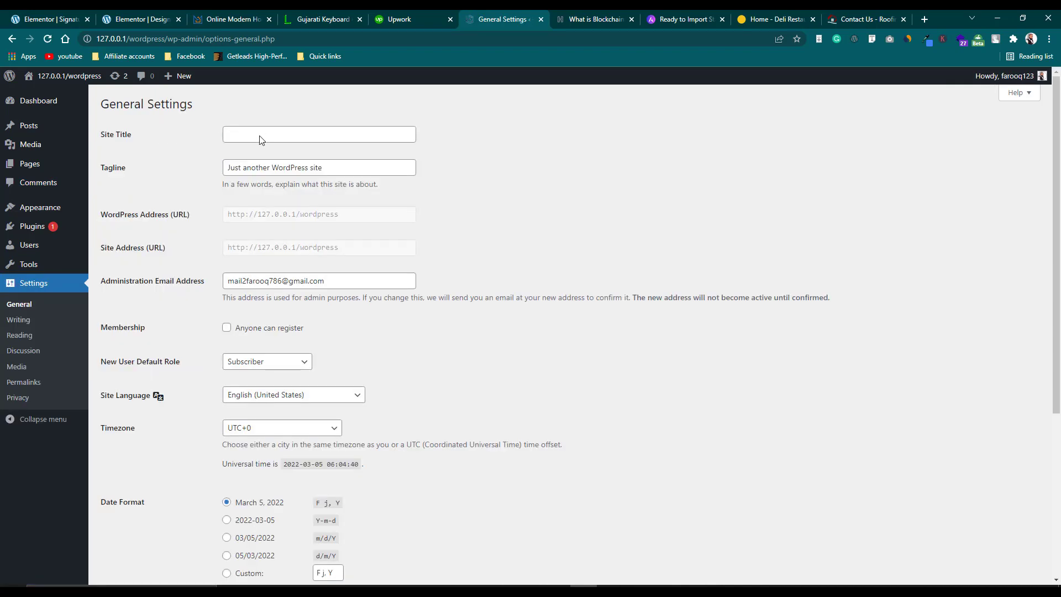
left_click(253, 137)
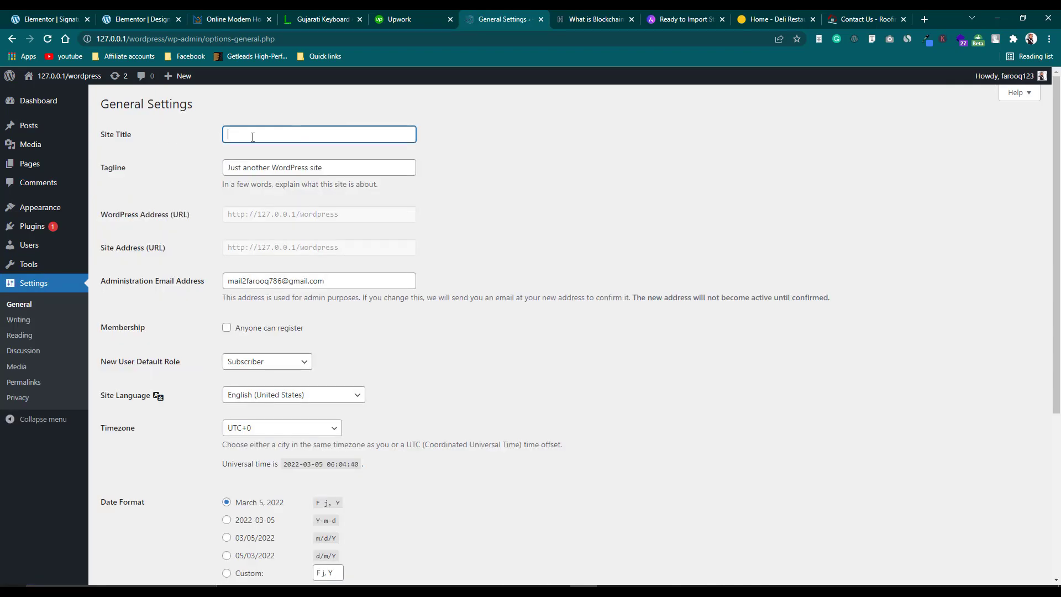
type("welcome")
key("Return")
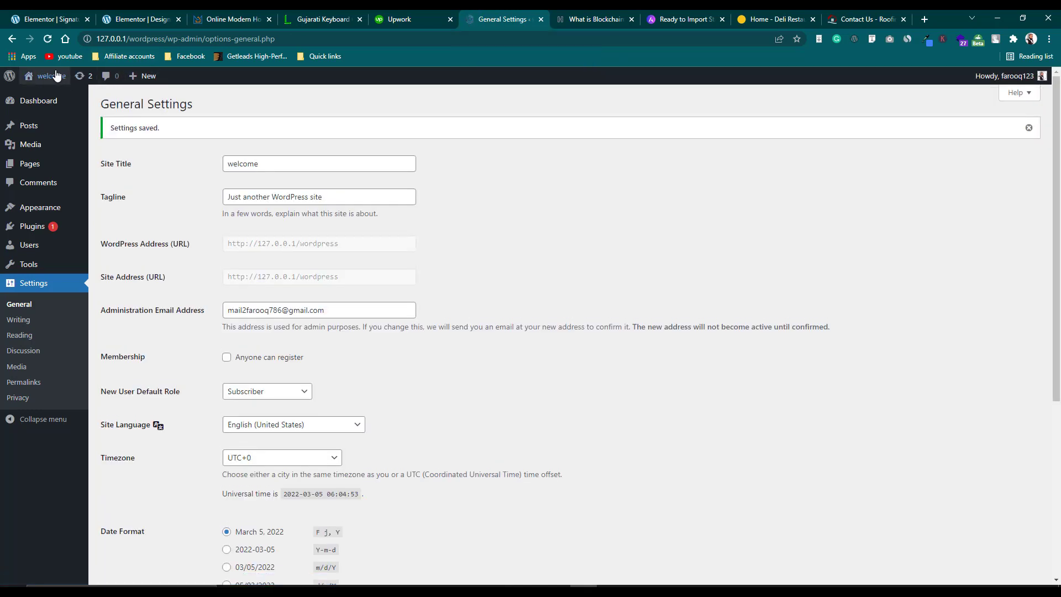
Select the existing tagline text 'Just another WordPress site'.
mouse_move(45, 77)
left_click_drag(332, 197, 224, 199)
scroll(261, 196, "down", 1)
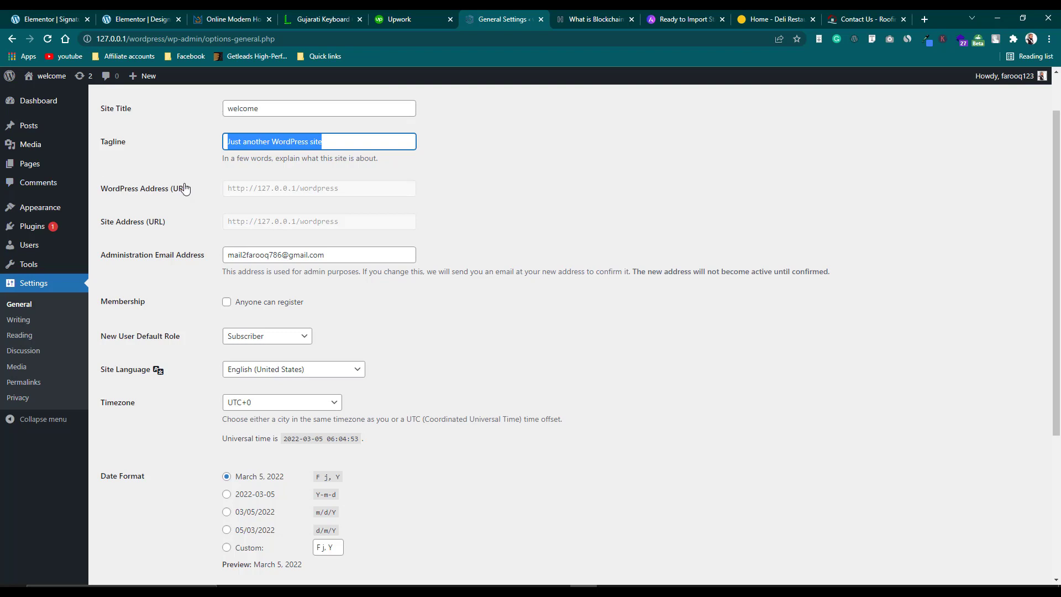
Deselect the tagline and tick Membership's 'Anyone can register'.
left_click(246, 191)
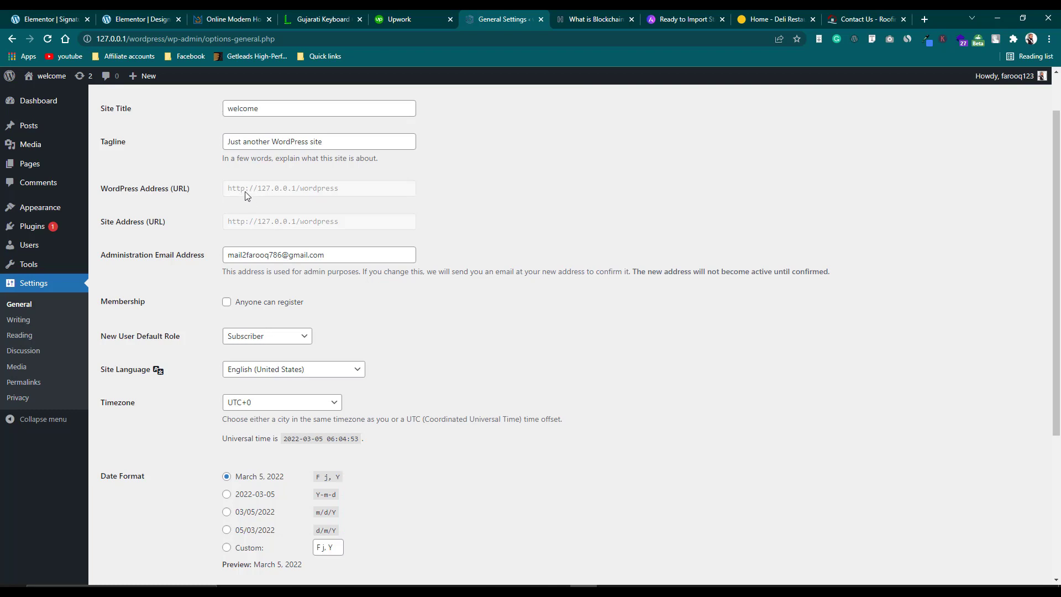
scroll(245, 191, "down", 4)
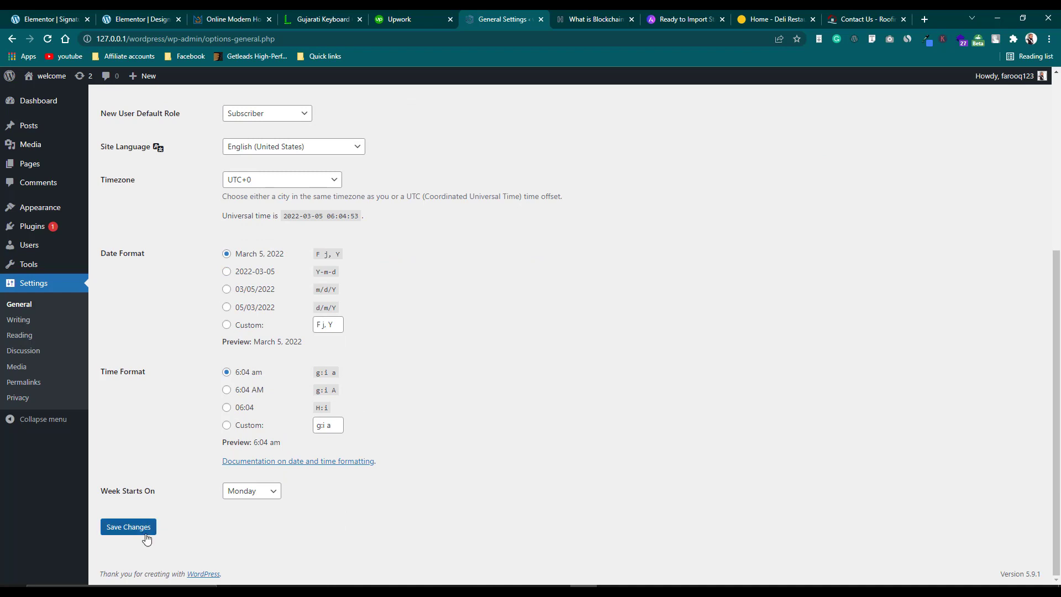
scroll(325, 313, "up", 3)
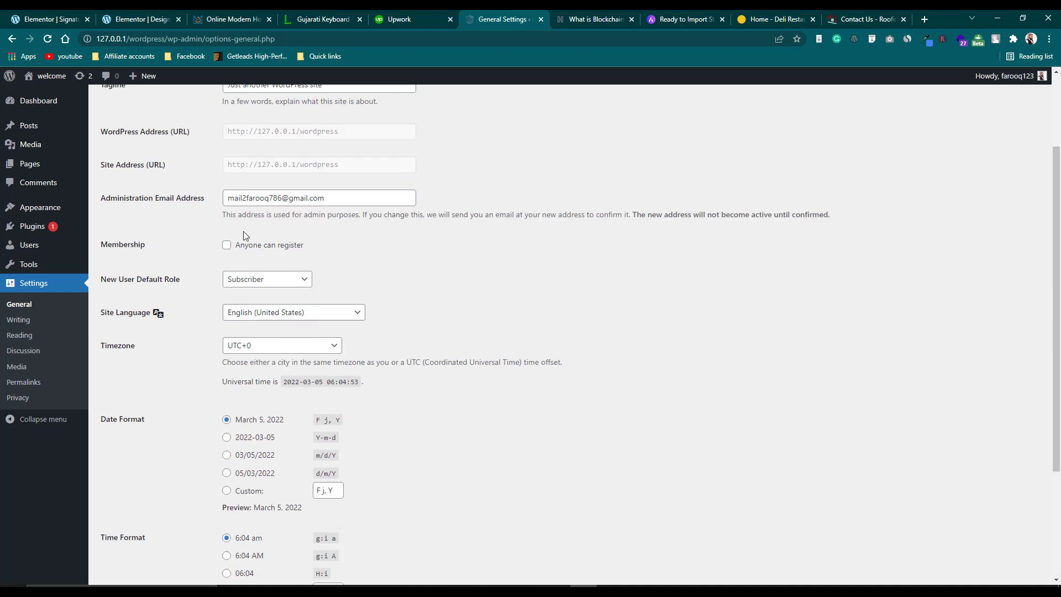
left_click(226, 245)
Keep the new-user role as Subscriber and timezone UTC+0, then go to Permalink Settings.
scroll(227, 252, "down", 1)
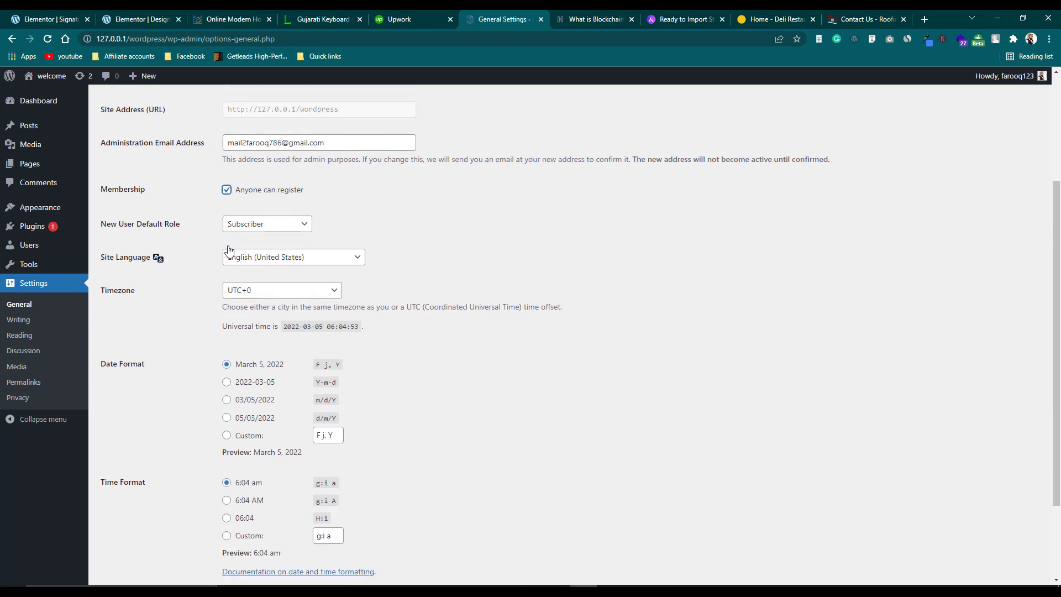
left_click(299, 229)
left_click(401, 235)
scroll(288, 285, "down", 1)
scroll(298, 293, "down", 2)
left_click(277, 181)
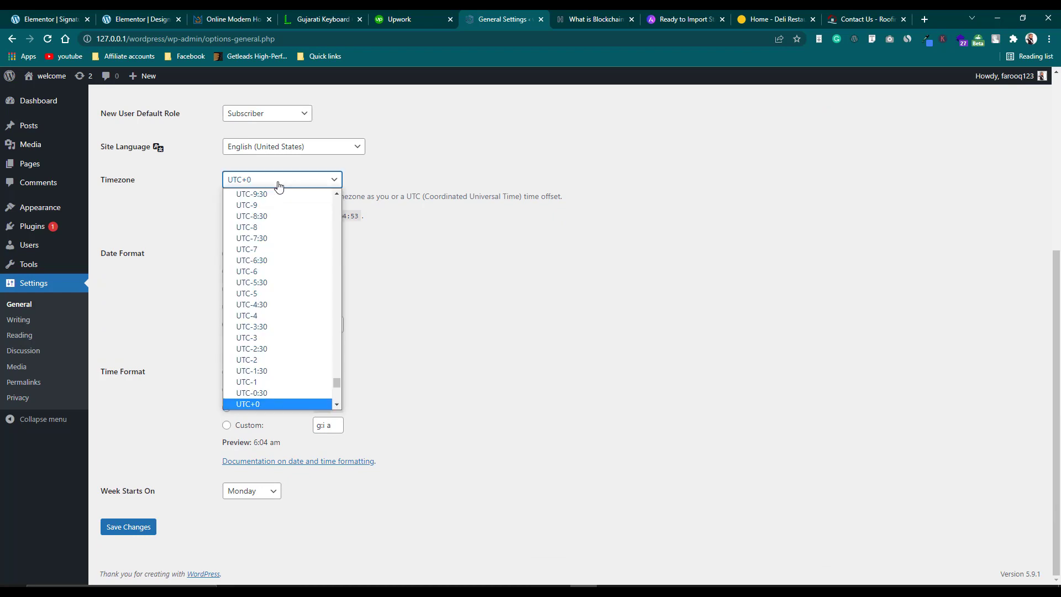
left_click(409, 174)
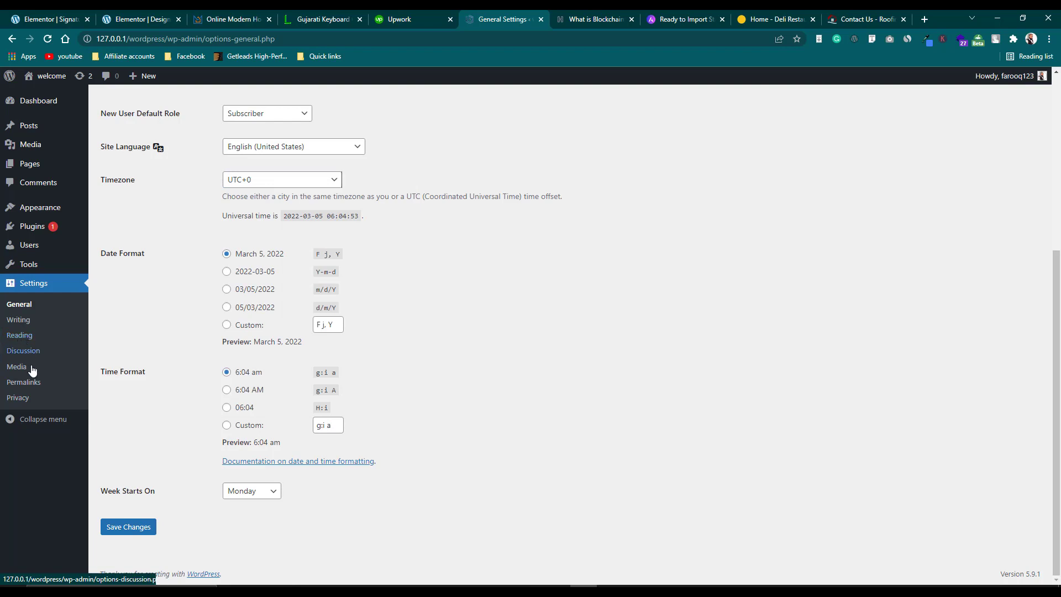
left_click(38, 385)
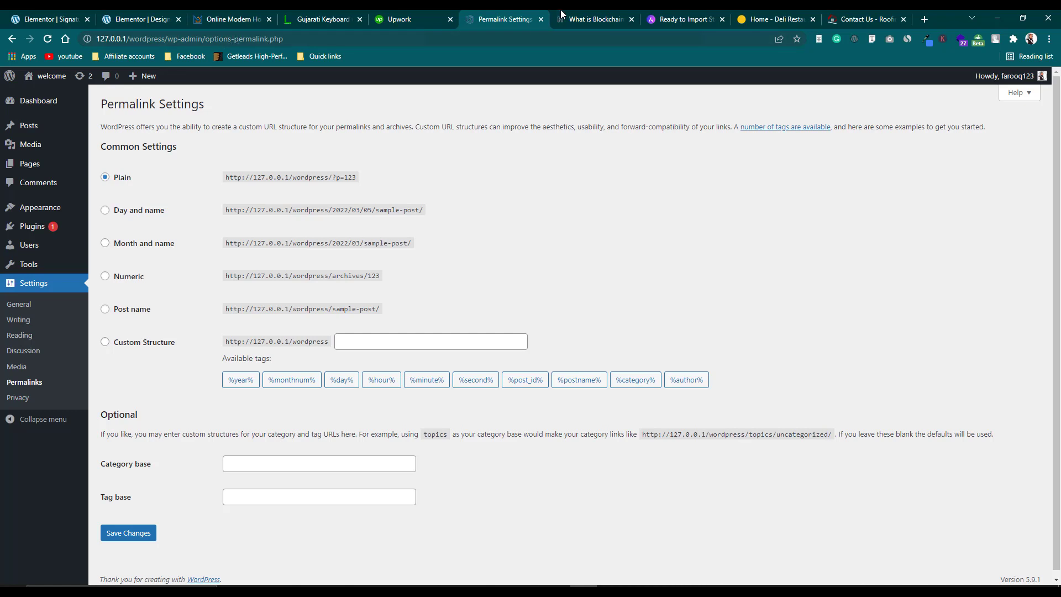
Switch permalinks to the Post name structure (/%postname%/) and save the changes.
key("ctrl+Tab")
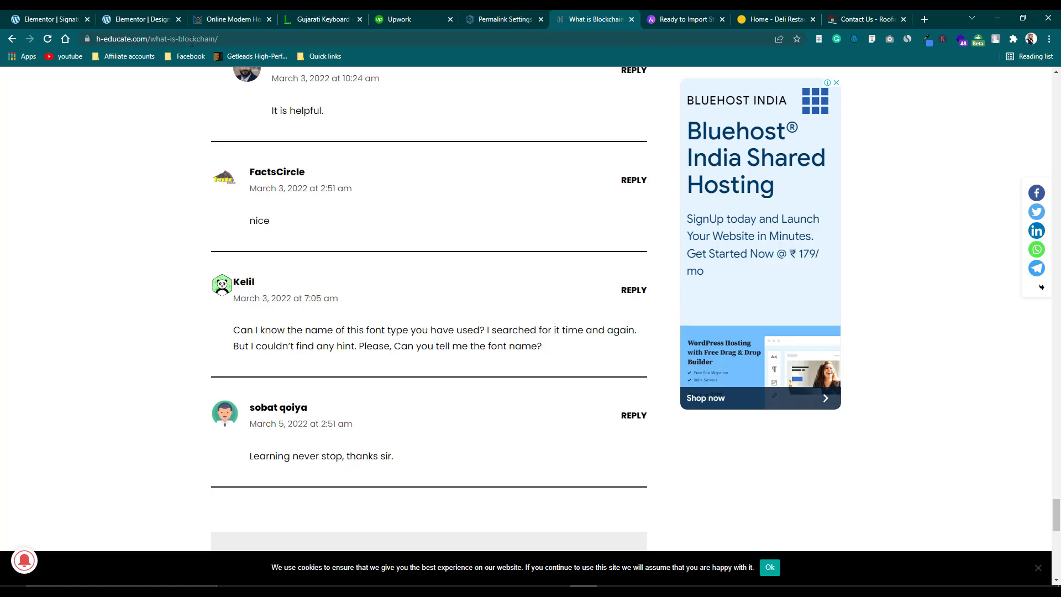
left_click(529, 11)
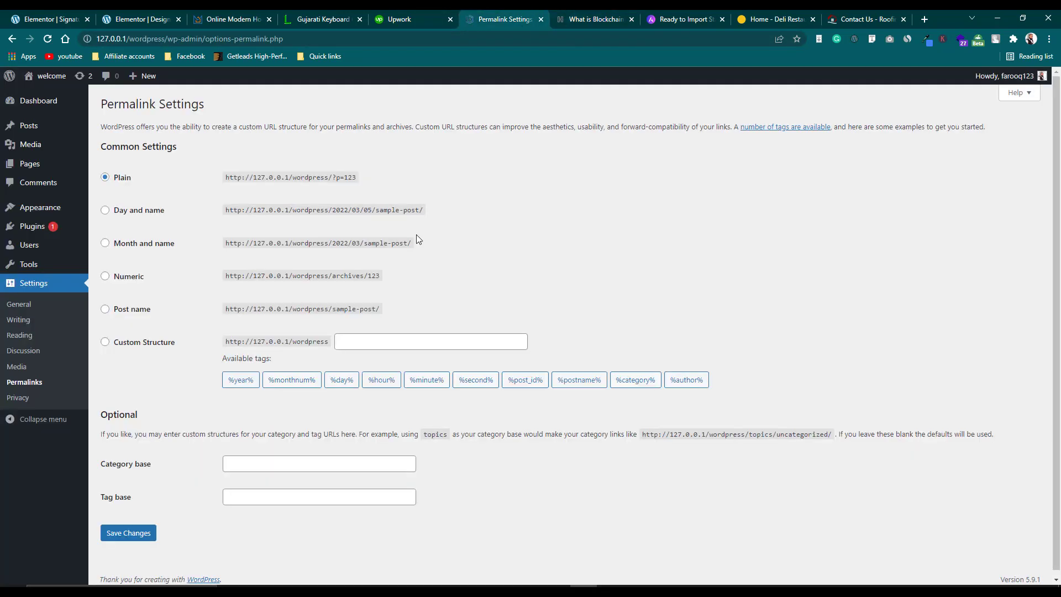
left_click(105, 310)
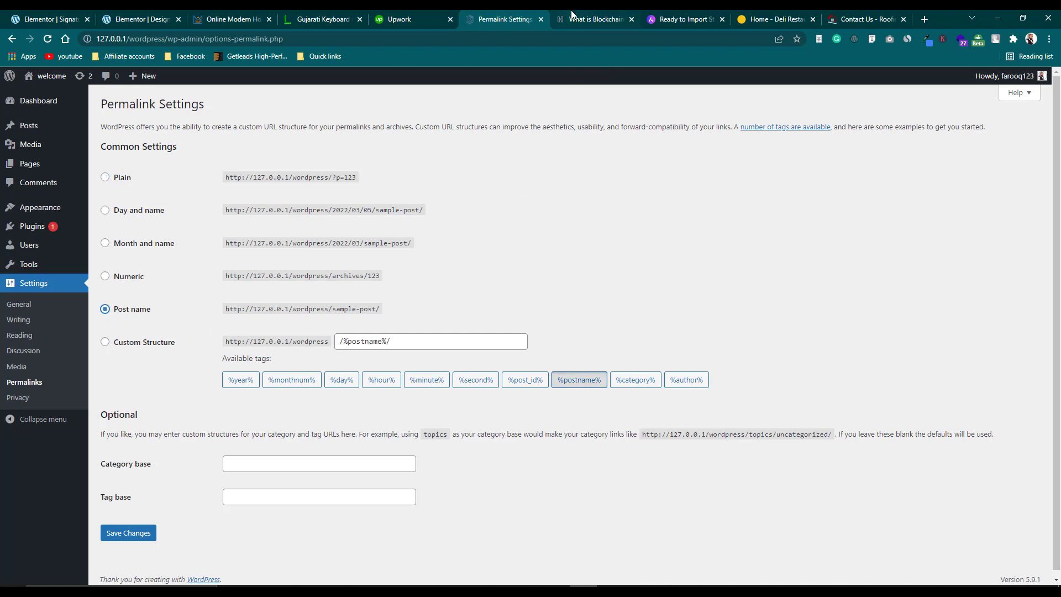
left_click(570, 16)
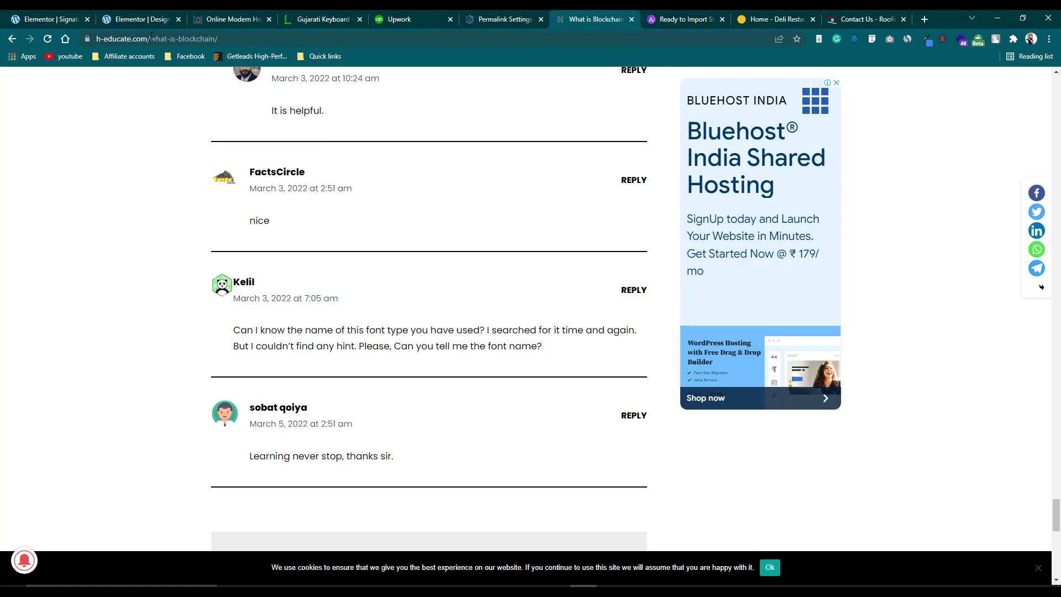
left_click(506, 17)
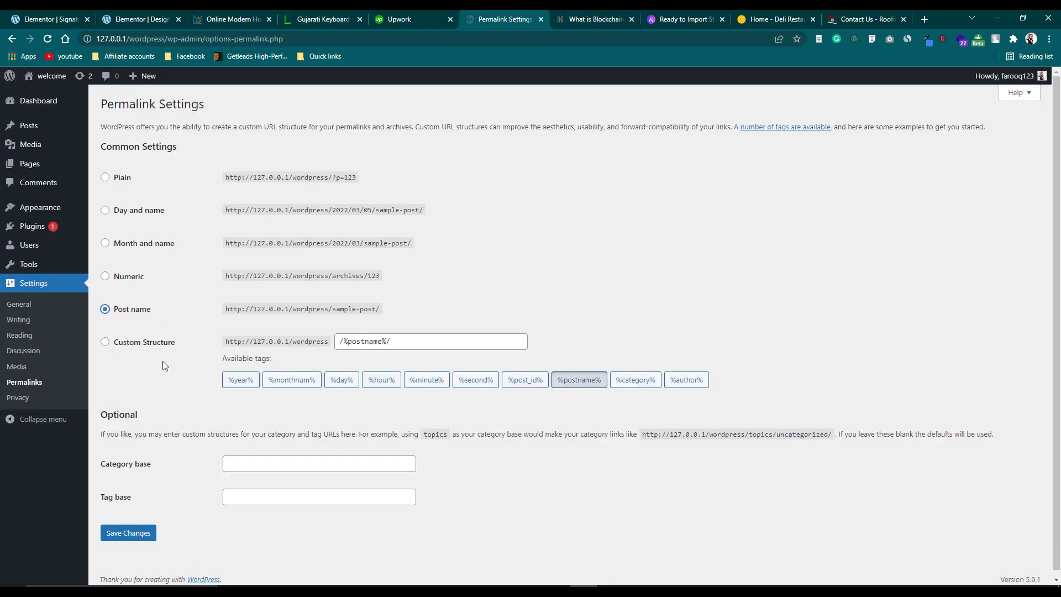
left_click(128, 534)
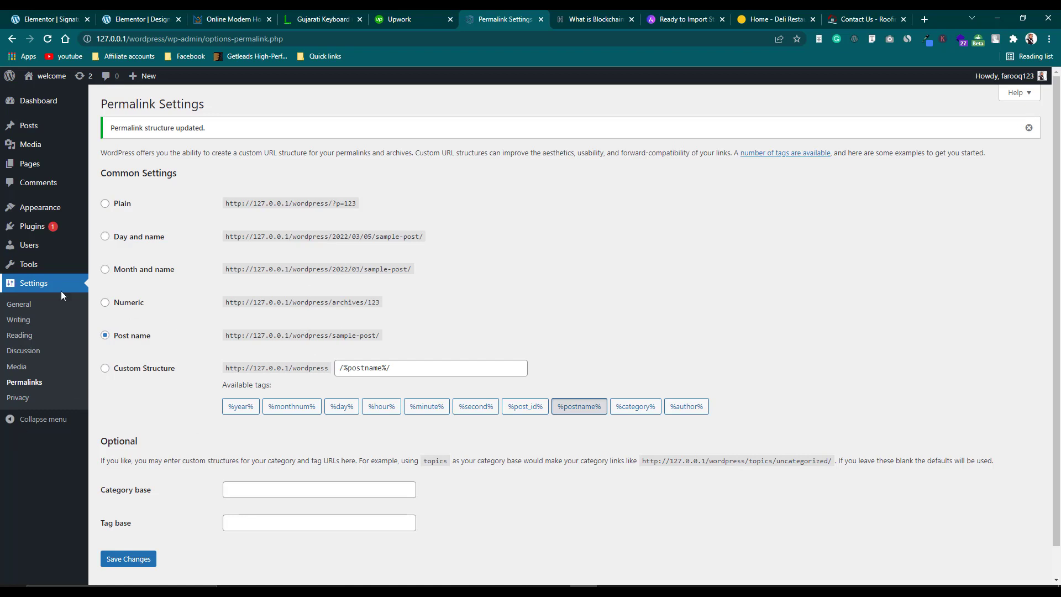
mouse_move(54, 256)
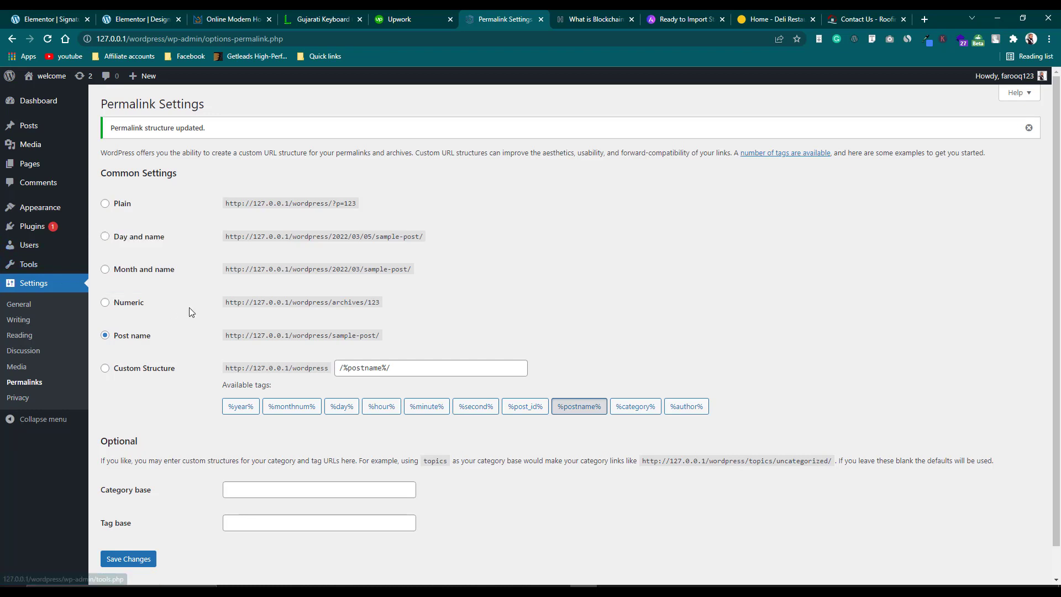
Go to Appearance > Themes and open the Add New themes page.
mouse_move(38, 228)
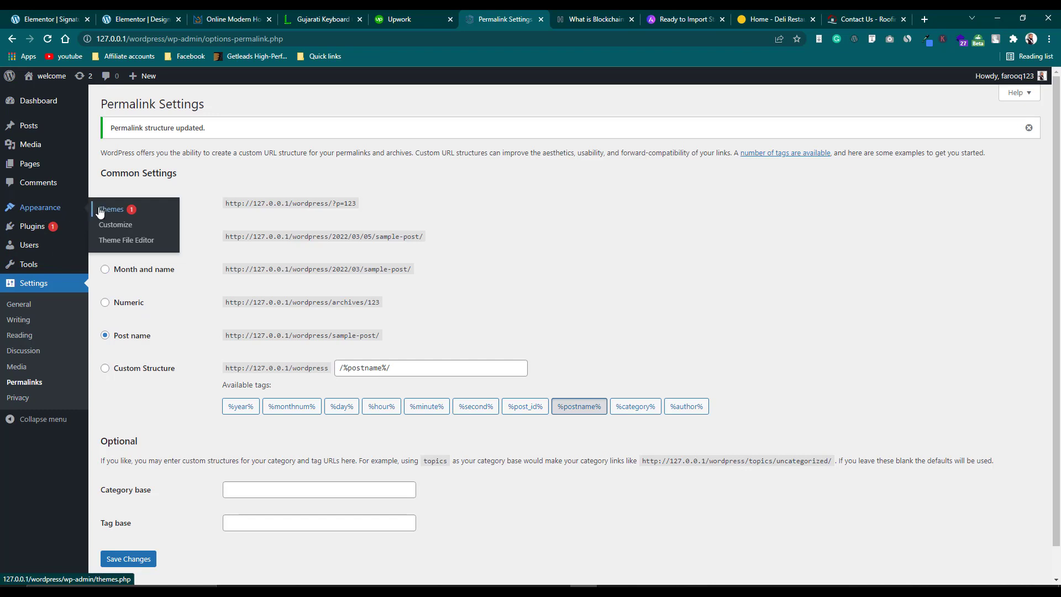
left_click(105, 210)
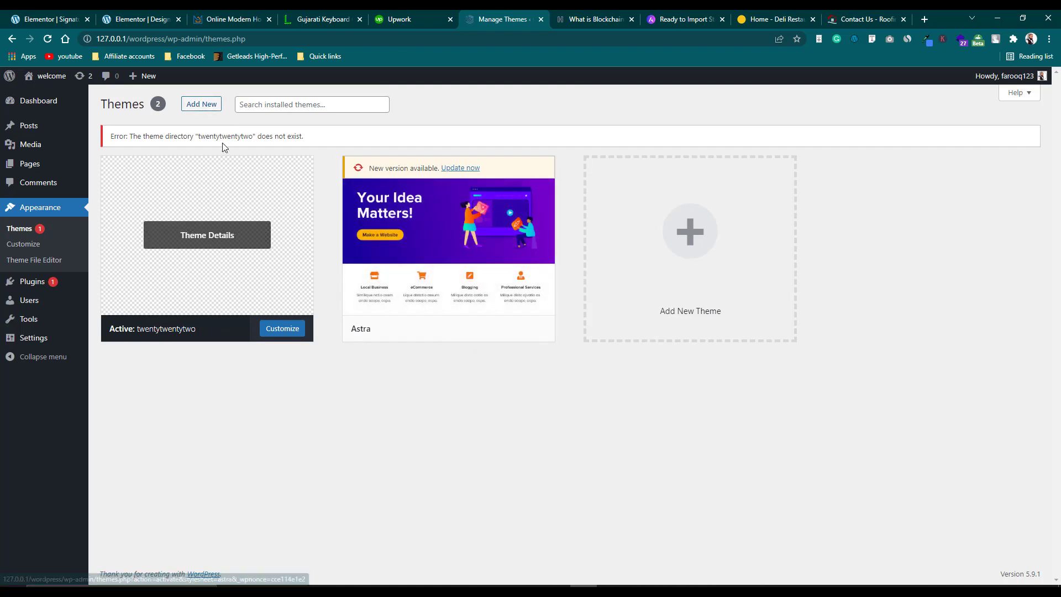
left_click(208, 107)
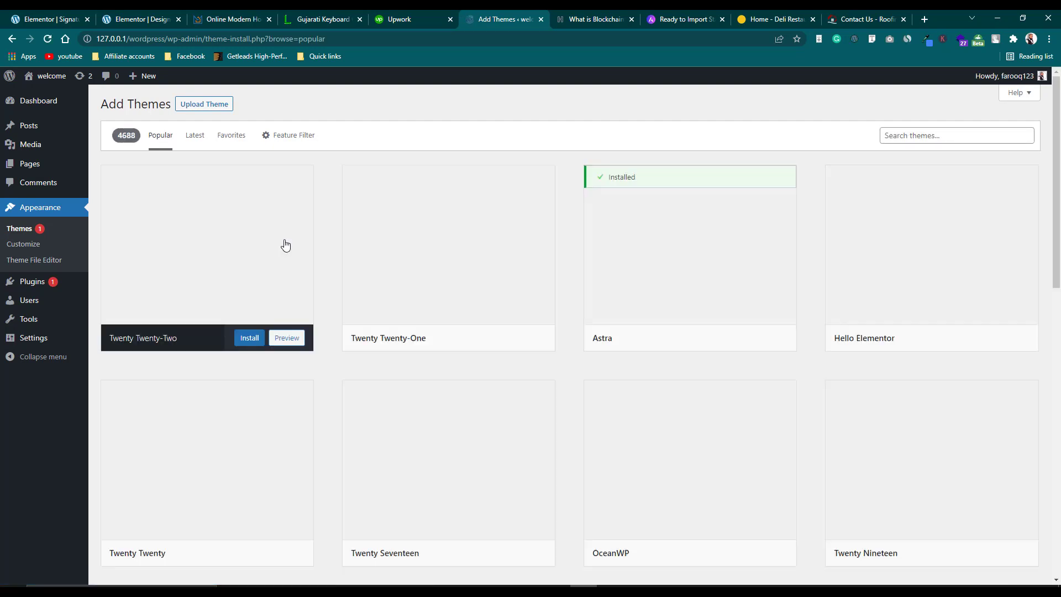
Search the theme directory for 'astra' to list the installed Astra theme.
left_click(896, 134)
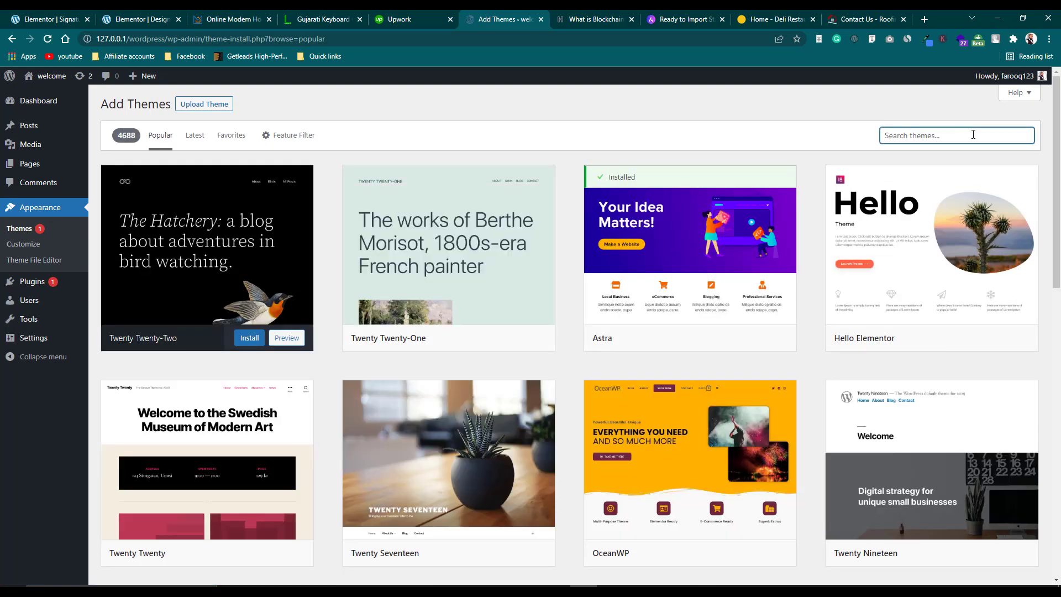
mouse_move(725, 275)
type("astra")
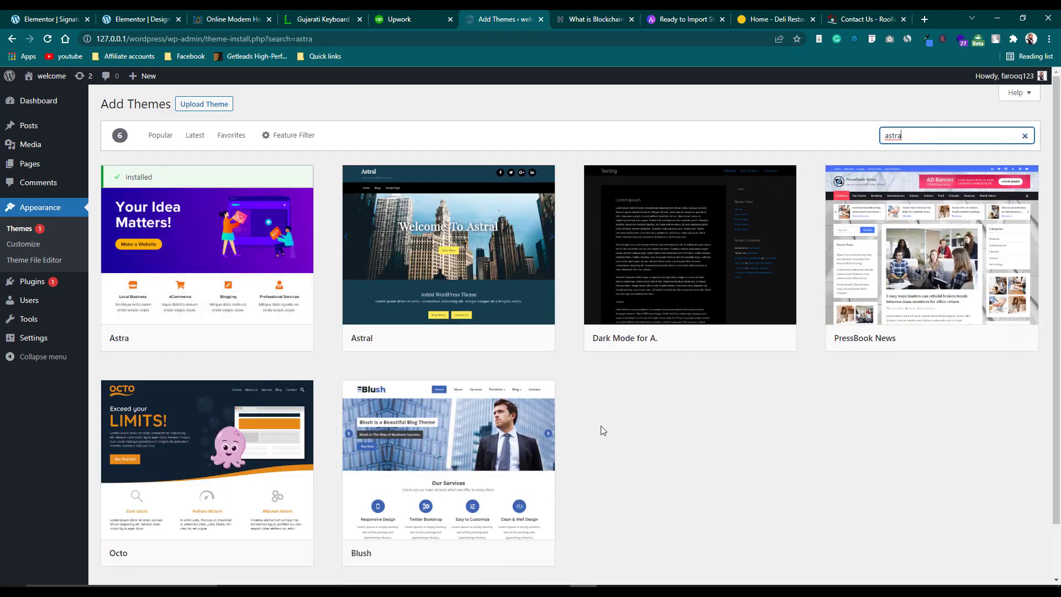
mouse_move(467, 307)
scroll(324, 243, "down", 1)
scroll(324, 238, "up", 1)
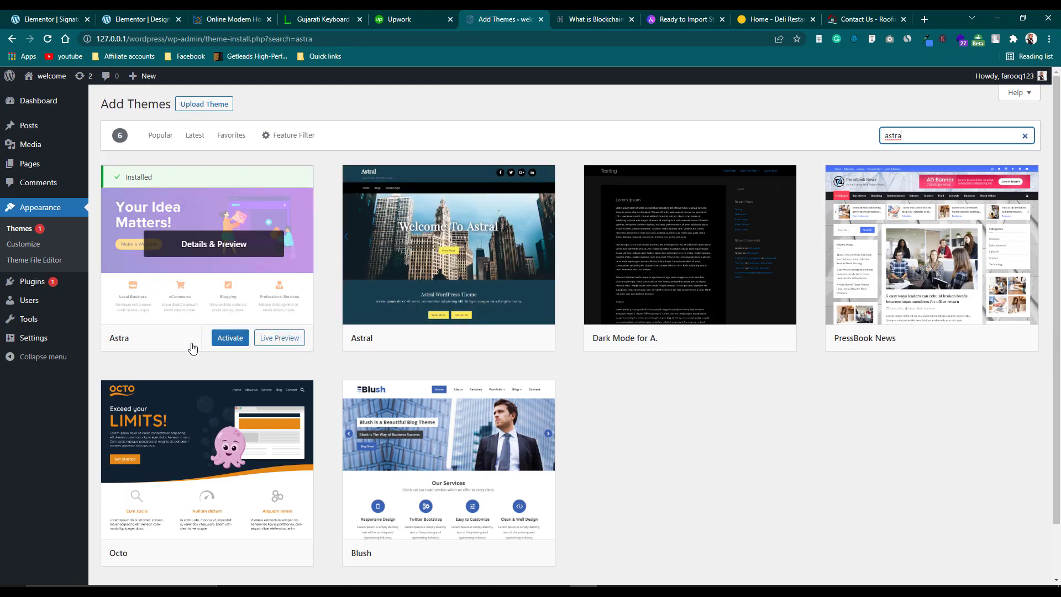
Activate the Astra 3.7.7 theme and open the Astra Options page.
left_click(239, 344)
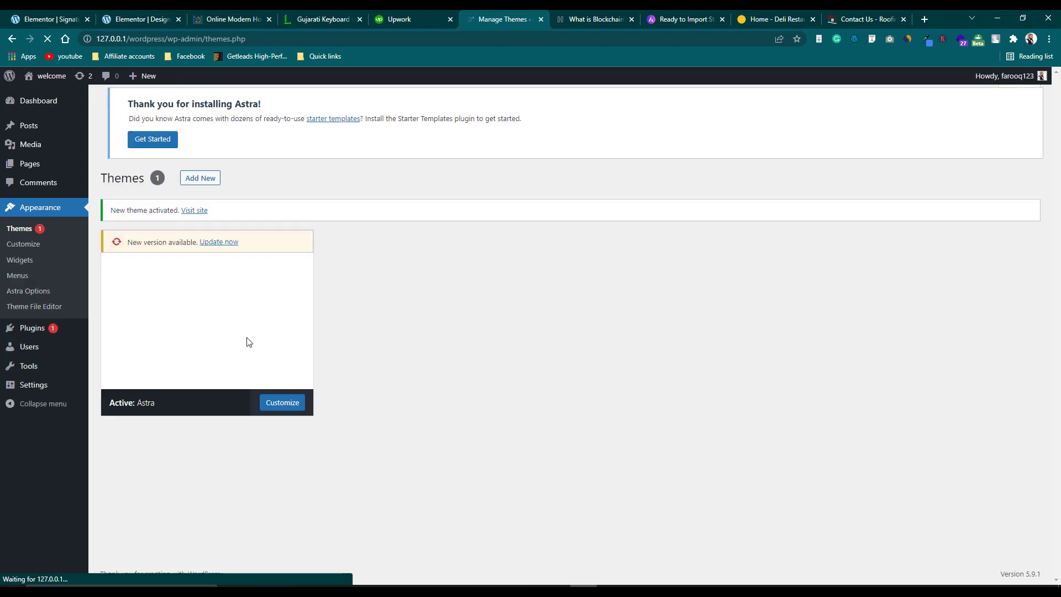
left_click(246, 341)
scroll(435, 308, "down", 2)
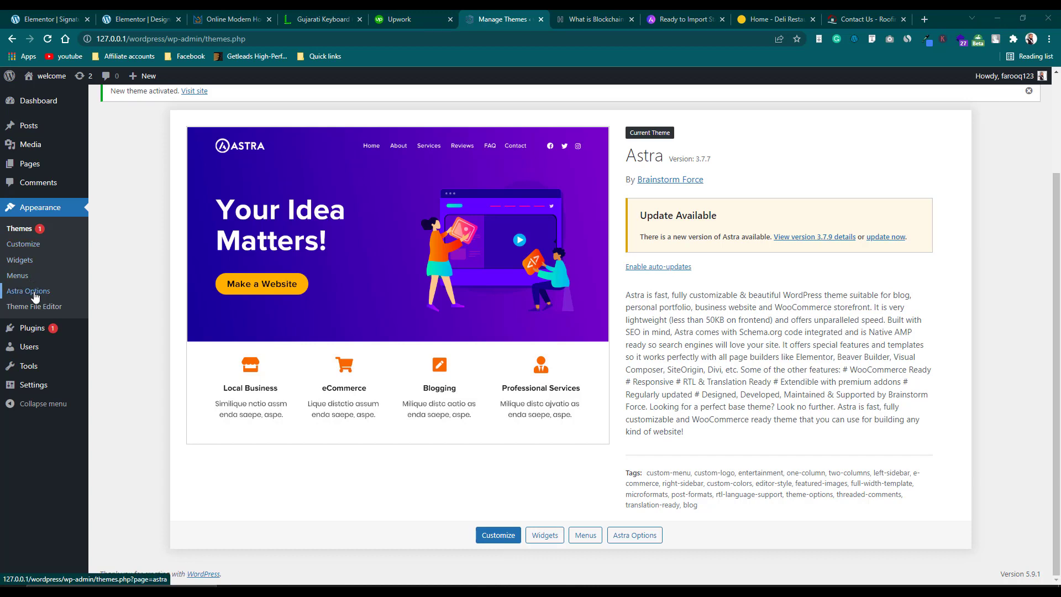
left_click(34, 296)
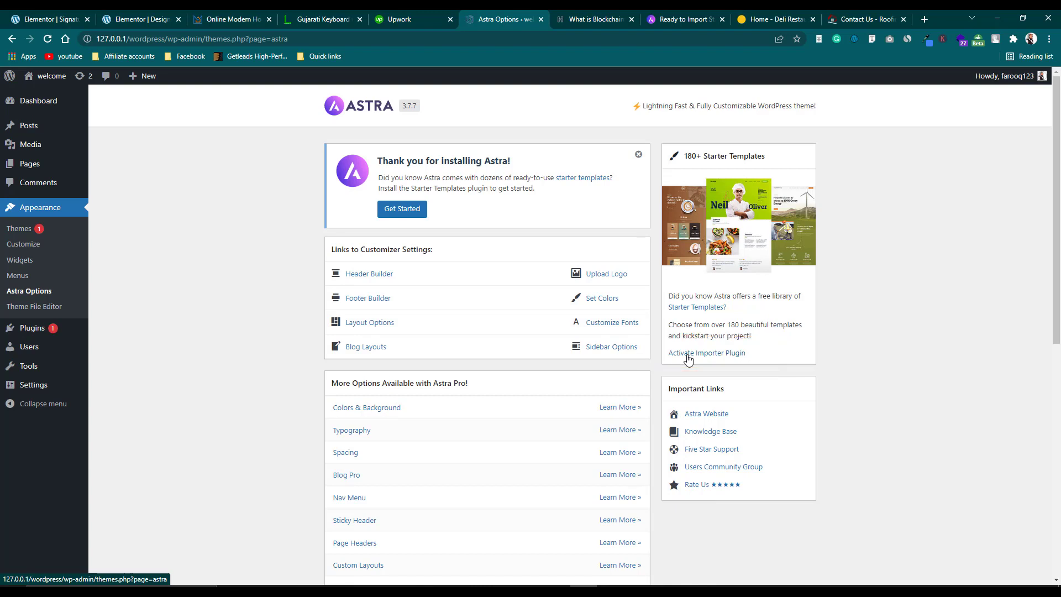
Activate the Starter Templates importer, pick Elementor as page builder, and show all templates.
left_click(688, 357)
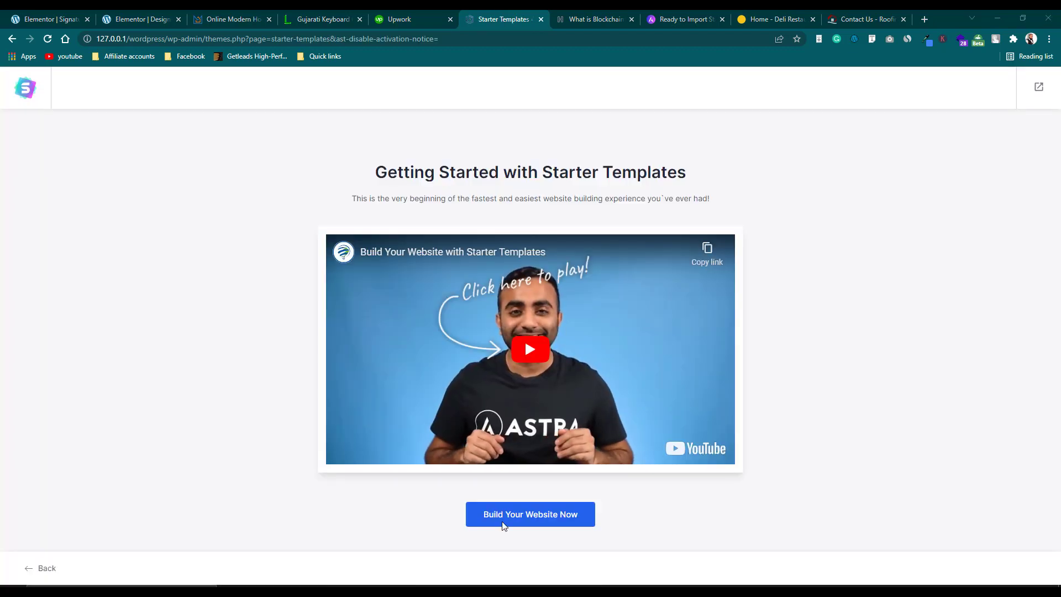
left_click(530, 521)
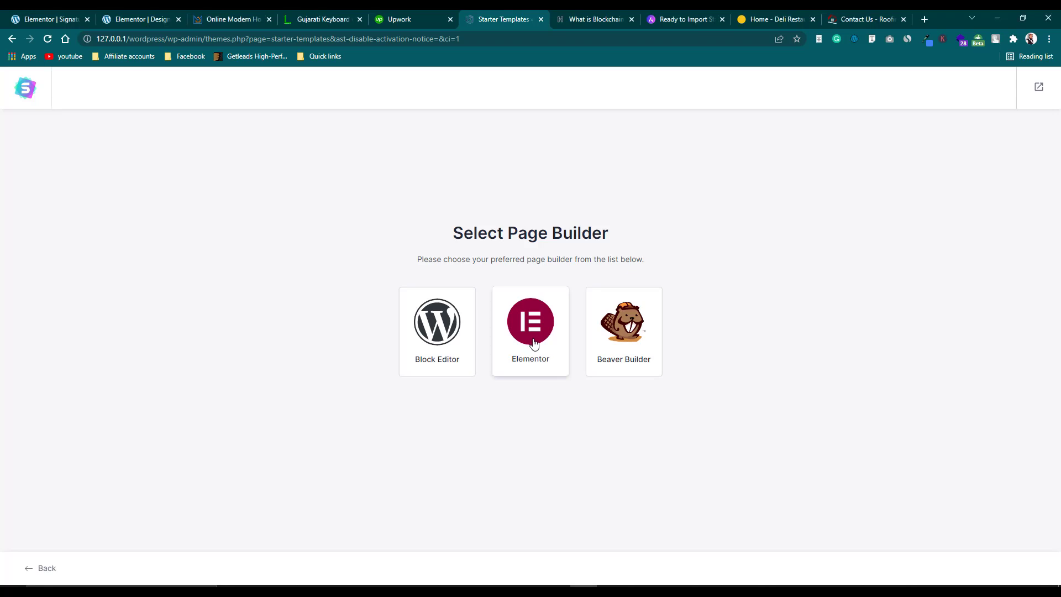
left_click(534, 343)
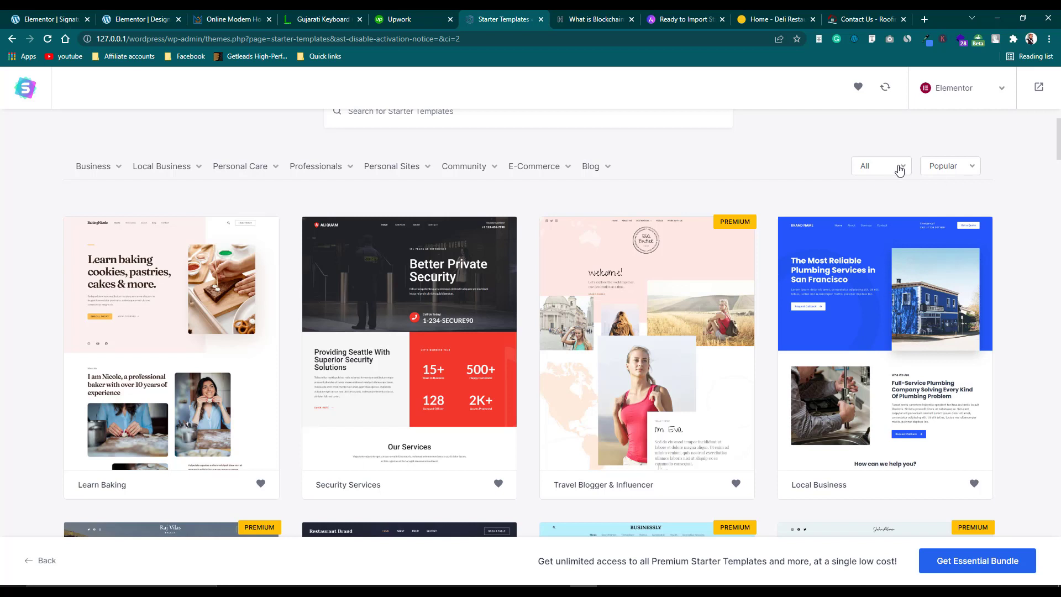
left_click(901, 168)
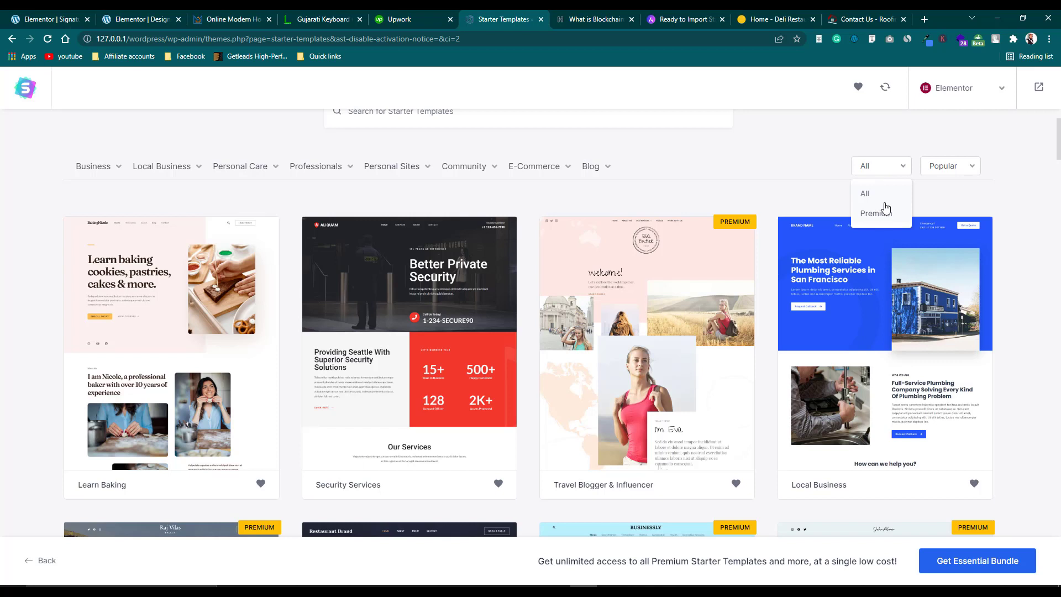
left_click(868, 194)
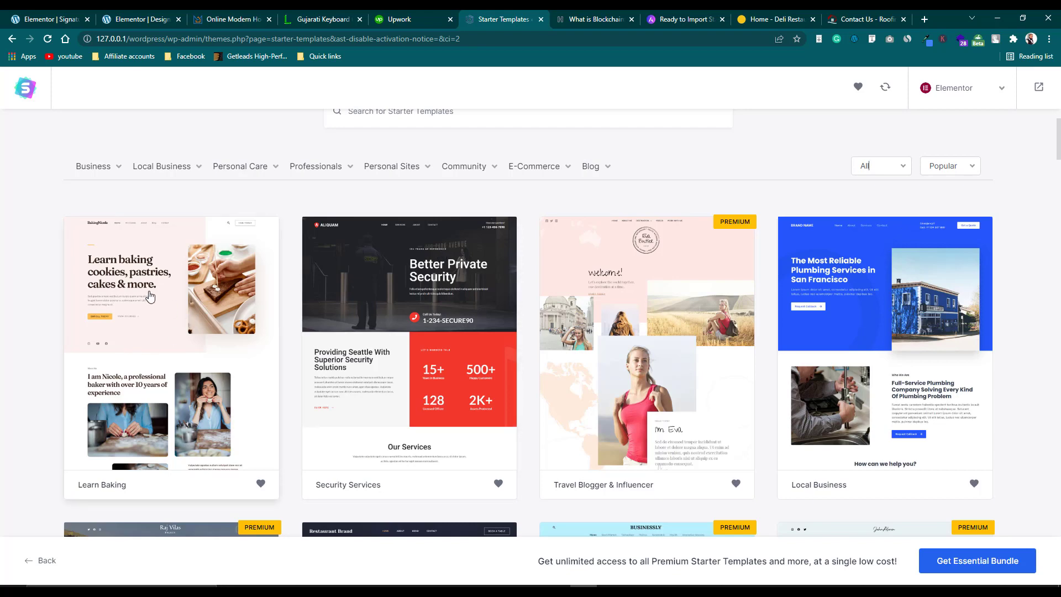
Search the starter templates for 'yoga' and pick the Yoga Instructor template.
scroll(149, 296, "down", 5)
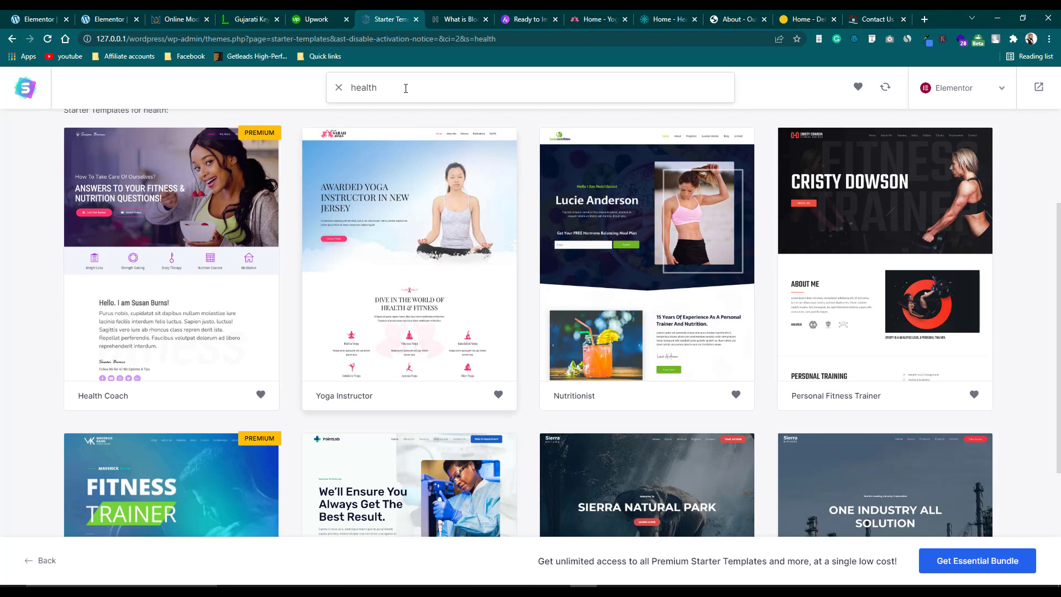
double_click(401, 87)
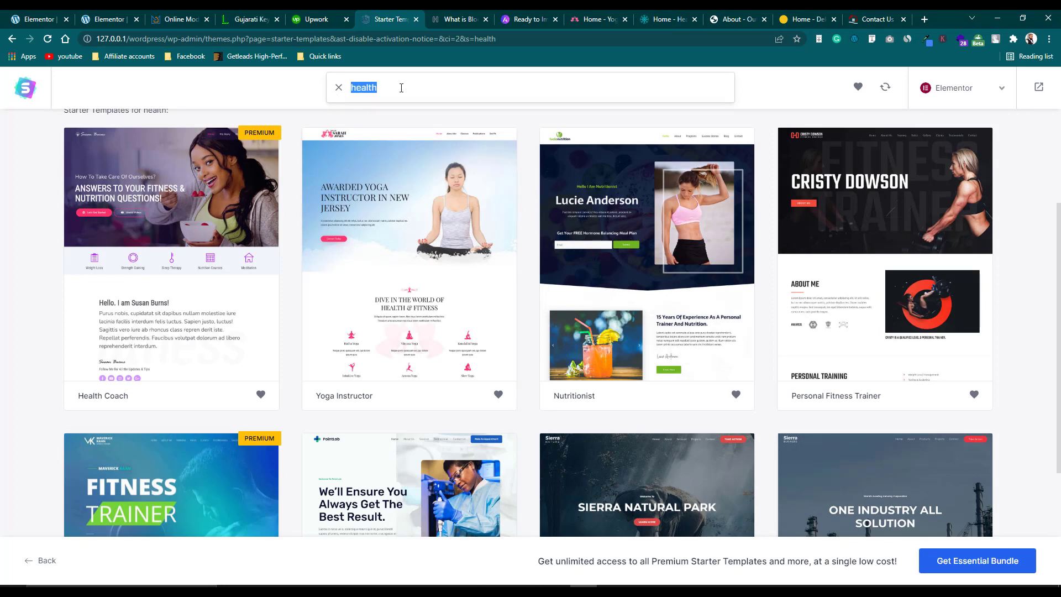
type("yoga")
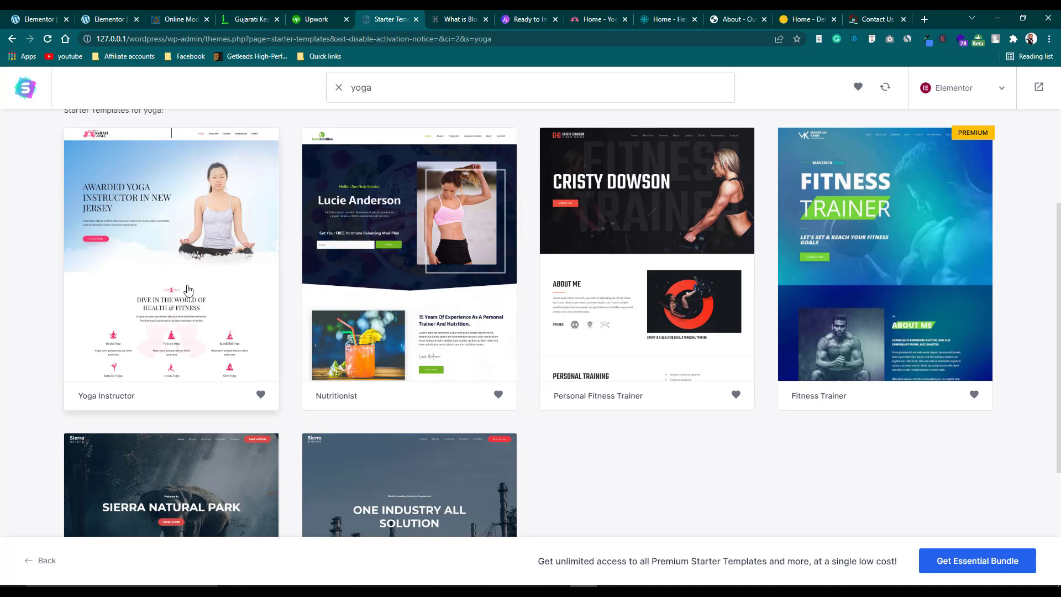
left_click(188, 289)
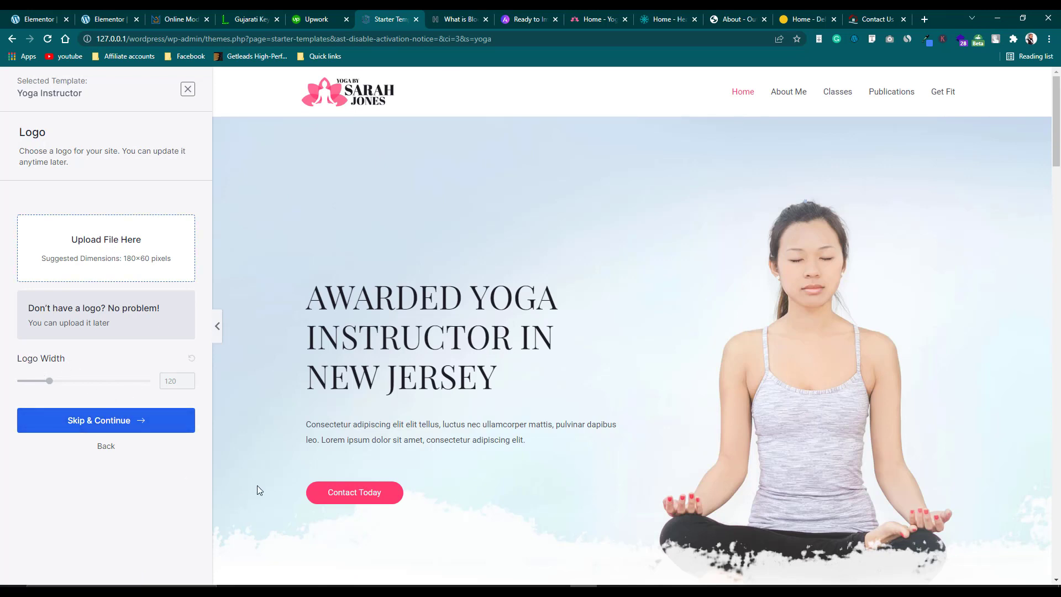
Skip the logo step and preview the purple, pink and orange colour palettes.
left_click(93, 428)
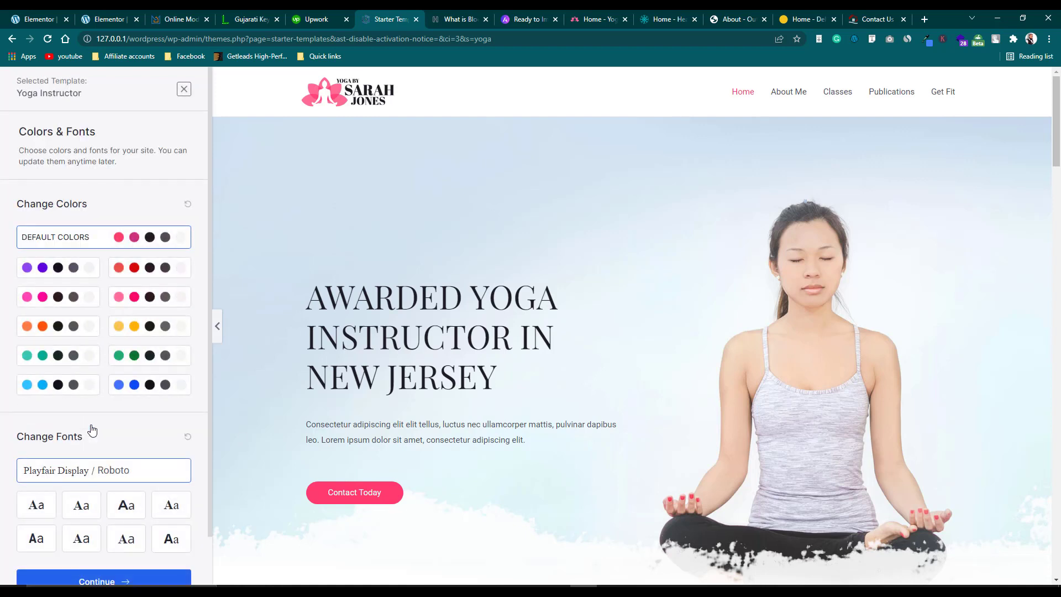
left_click(64, 277)
left_click(61, 297)
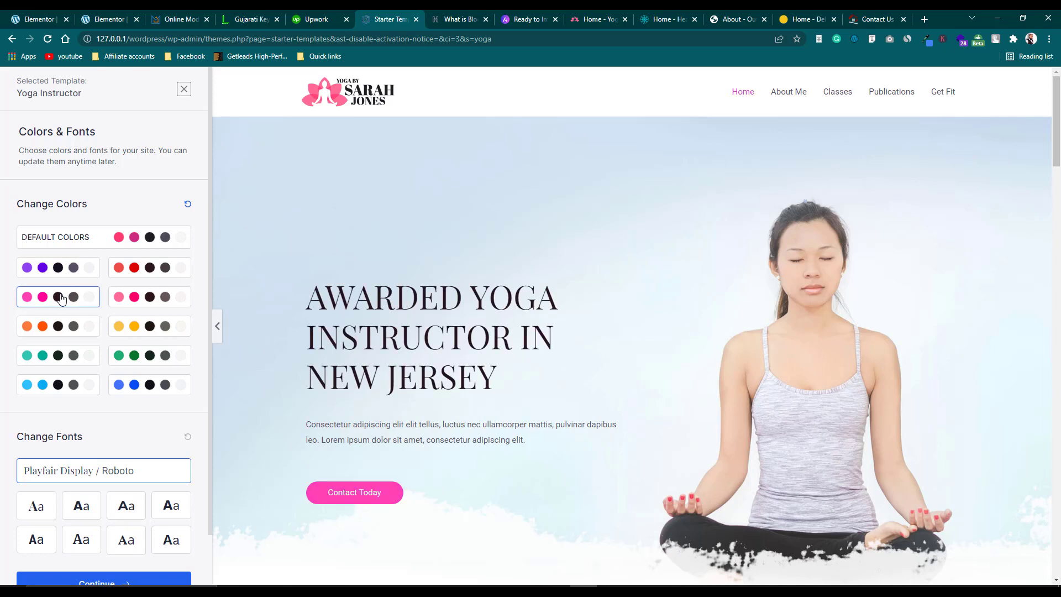
left_click(58, 326)
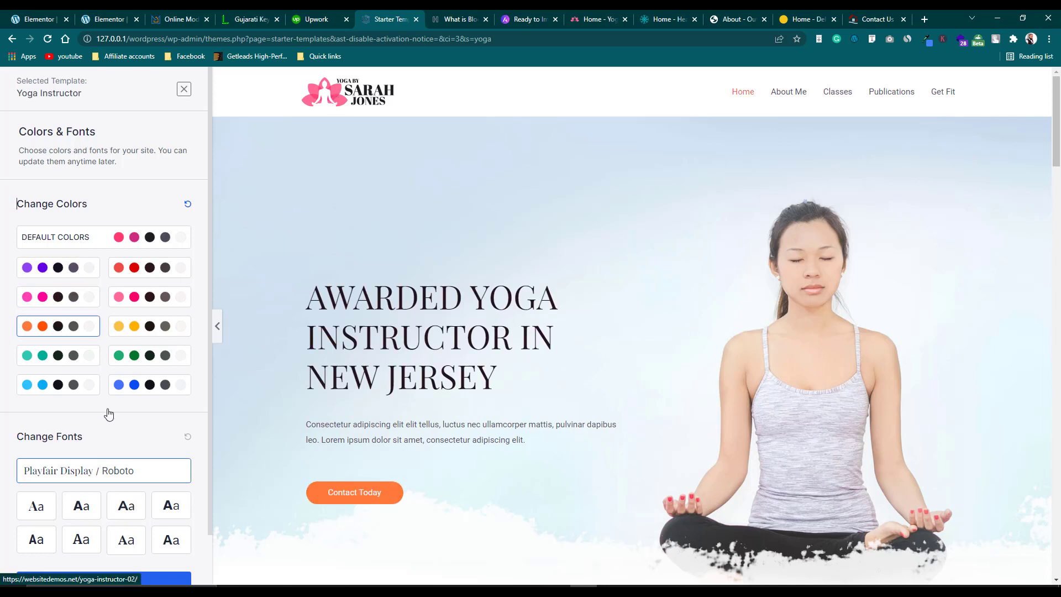
scroll(429, 384, "down", 4)
scroll(429, 388, "up", 3)
Preview teal, blue, dark blue, green, yellow, light pink and red palettes, then revert to Default Colors.
left_click(44, 355)
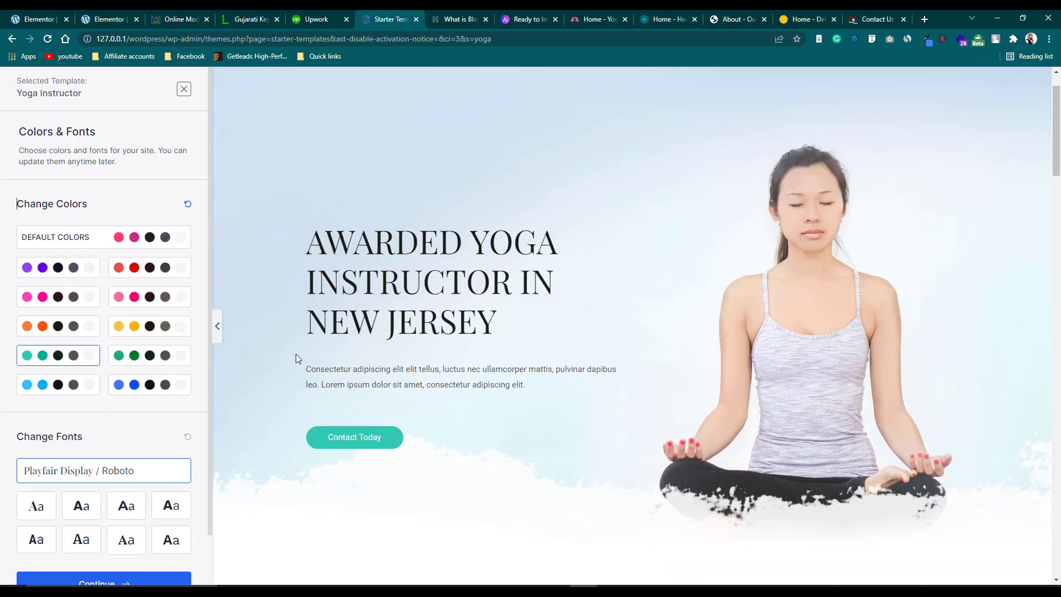
scroll(359, 380, "down", 3)
left_click(72, 386)
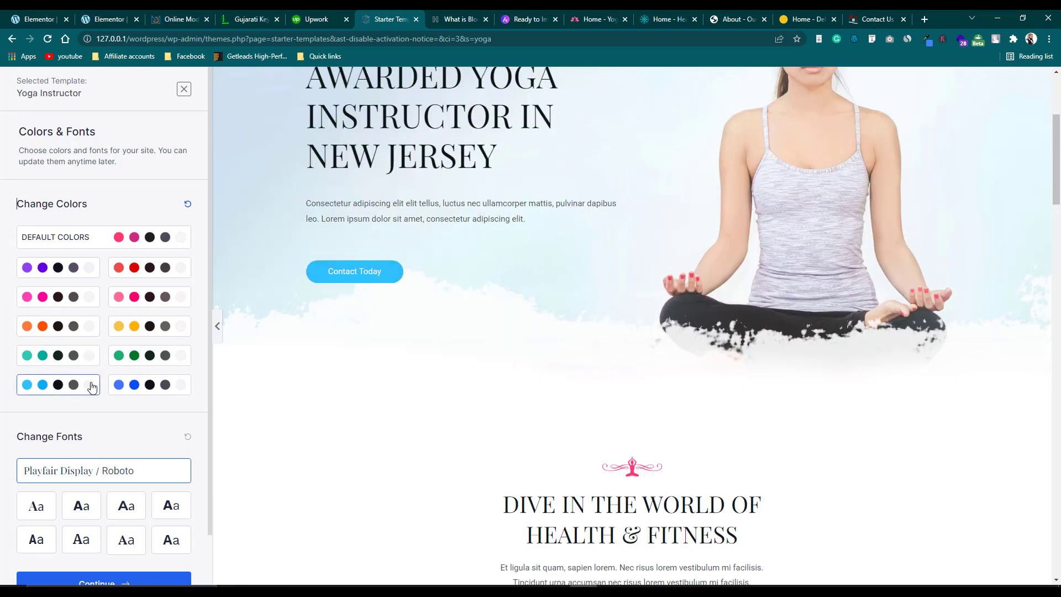
left_click(159, 385)
left_click(159, 355)
left_click(160, 326)
left_click(161, 297)
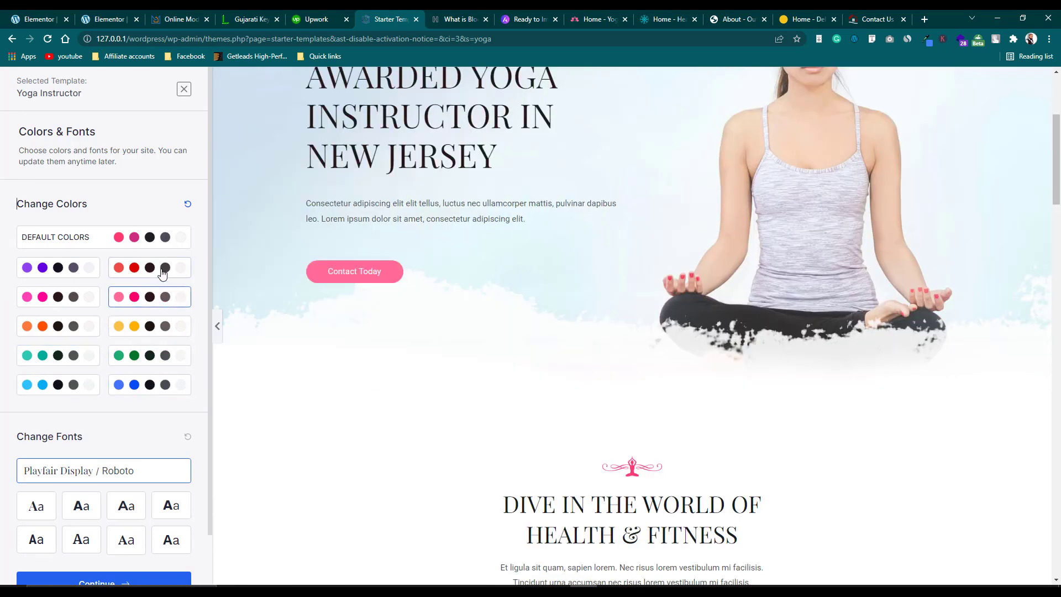
left_click(162, 271)
left_click(61, 274)
left_click(66, 241)
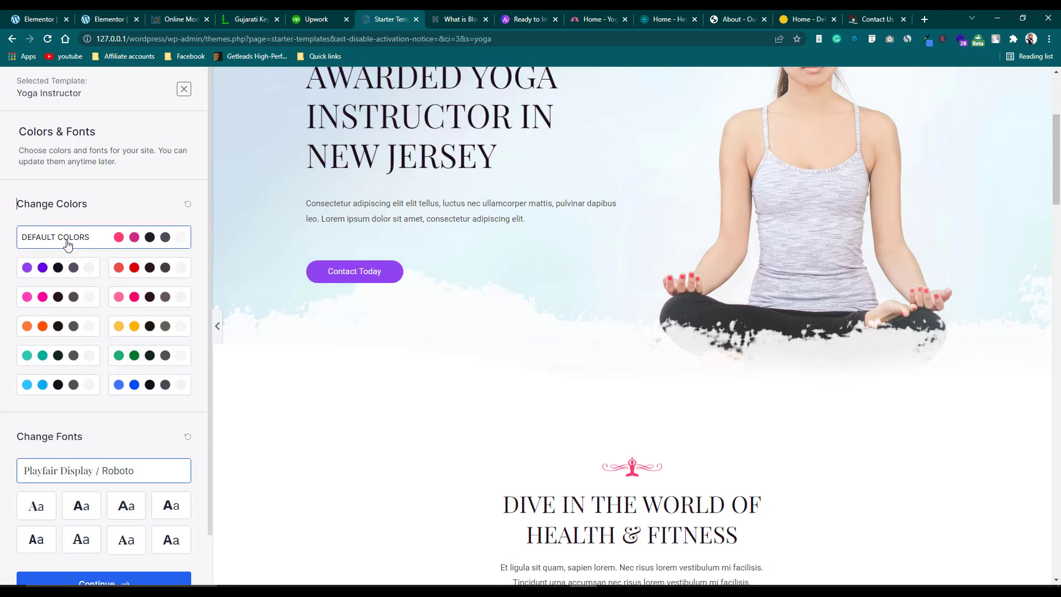
scroll(92, 326, "down", 1)
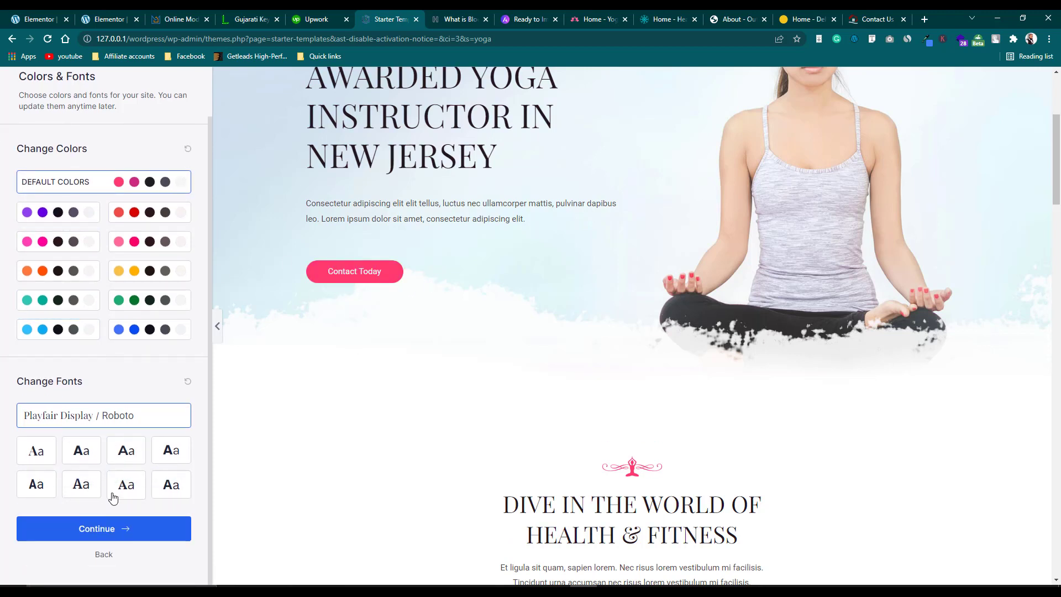
Accept Colors & Fonts, agree to the newsletter and privacy terms, and submit to build the site.
left_click(127, 532)
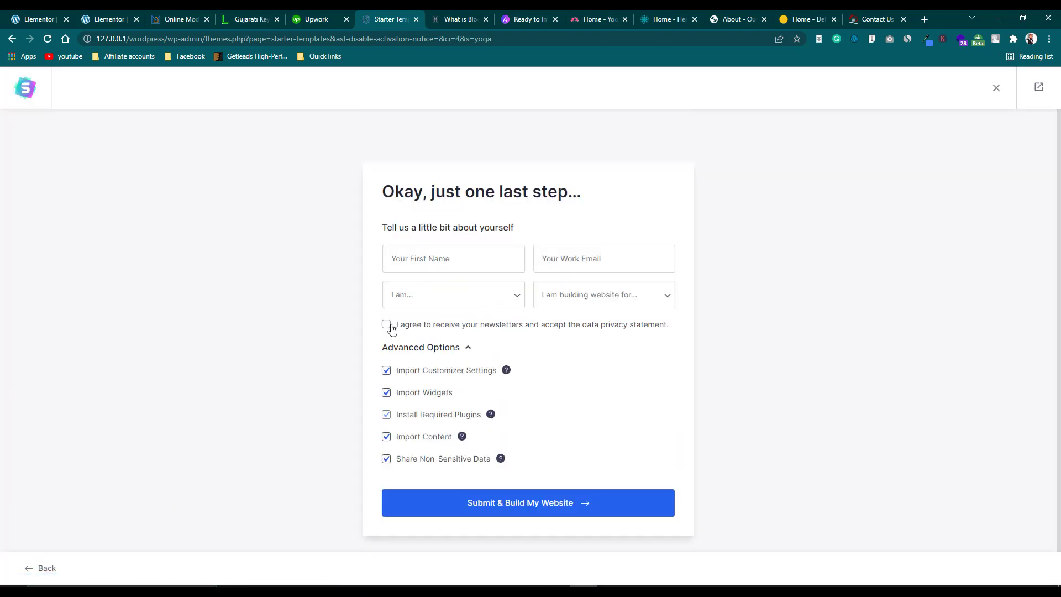
left_click(387, 325)
left_click(526, 514)
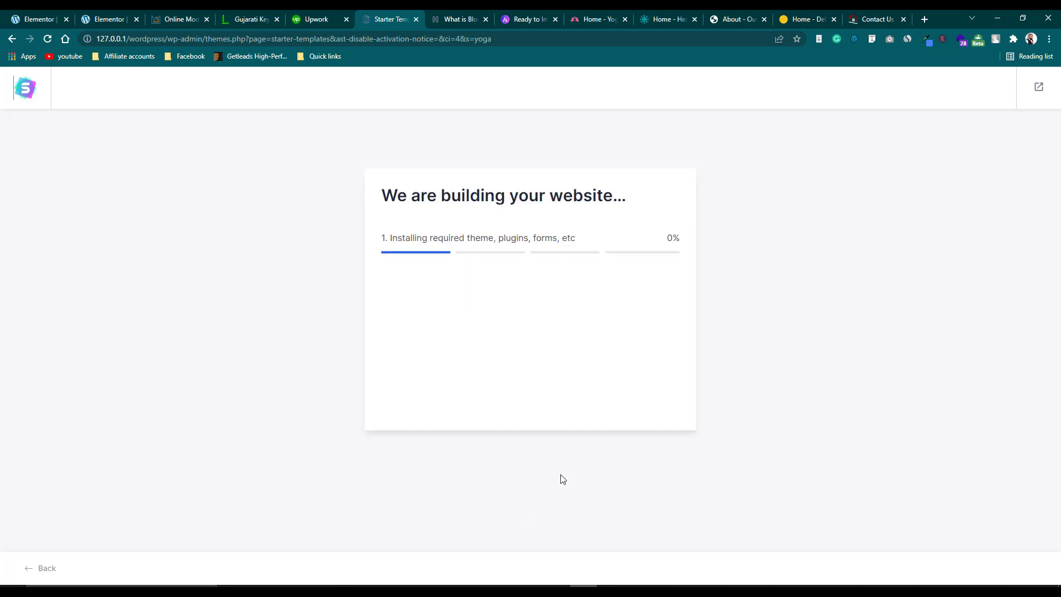
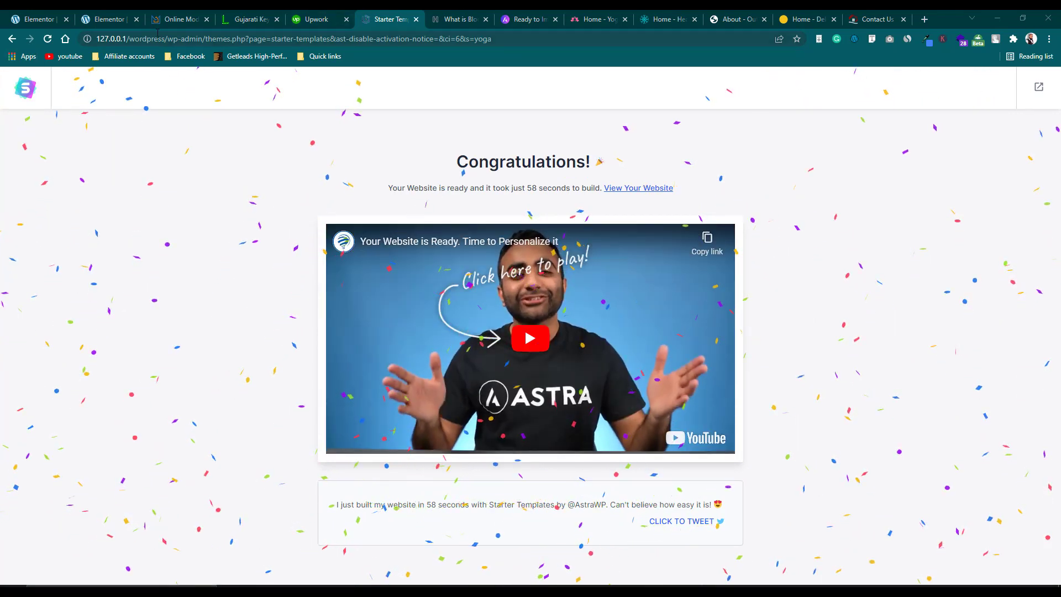
From the Congratulations page, open the yoga site 'Awarded Yoga Instructor in New Jersey' in a new tab.
left_click(26, 87)
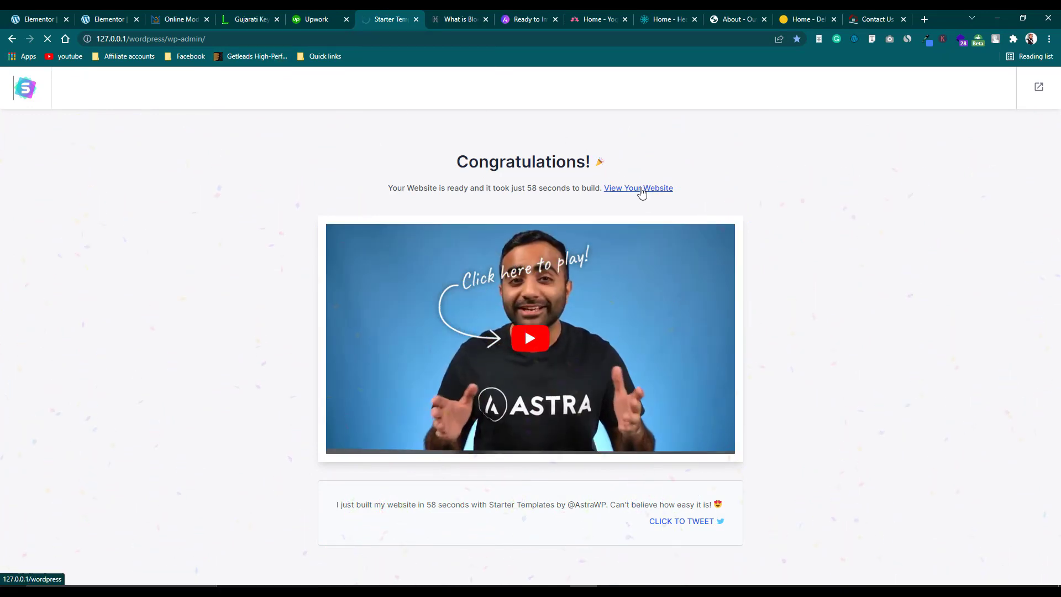
left_click(638, 188)
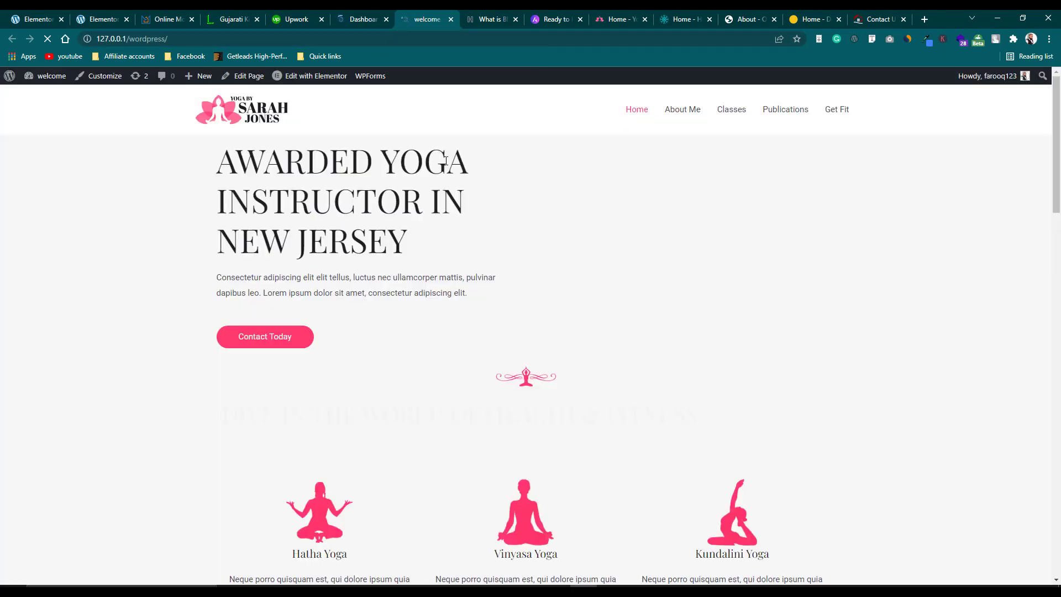
Scroll down the yoga home page and try the Be Fit Today button.
scroll(452, 172, "down", 8)
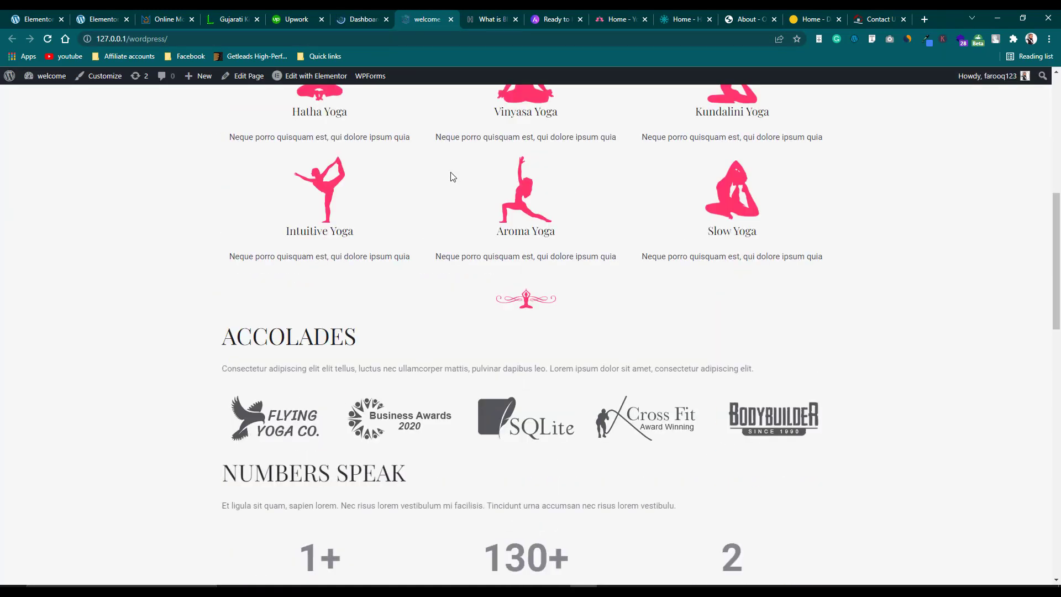
scroll(463, 202, "down", 10)
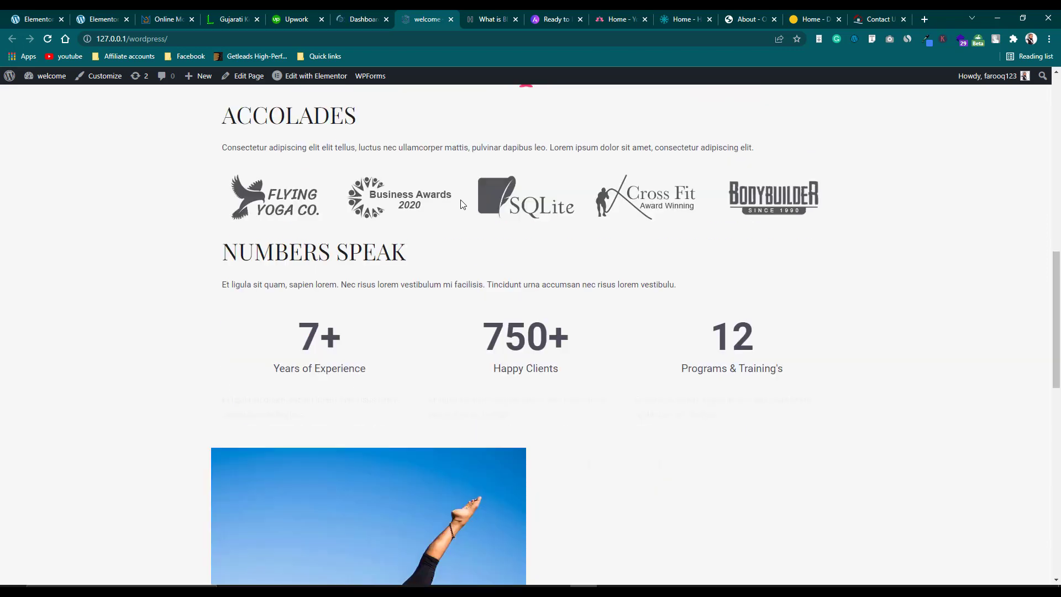
scroll(462, 210, "up", 4)
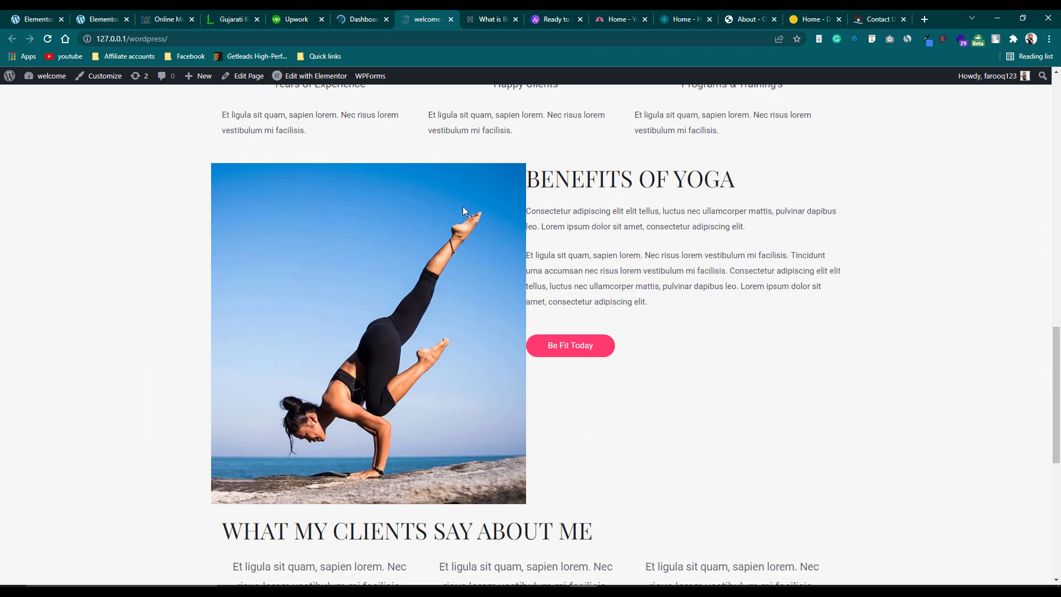
scroll(526, 467, "up", 8)
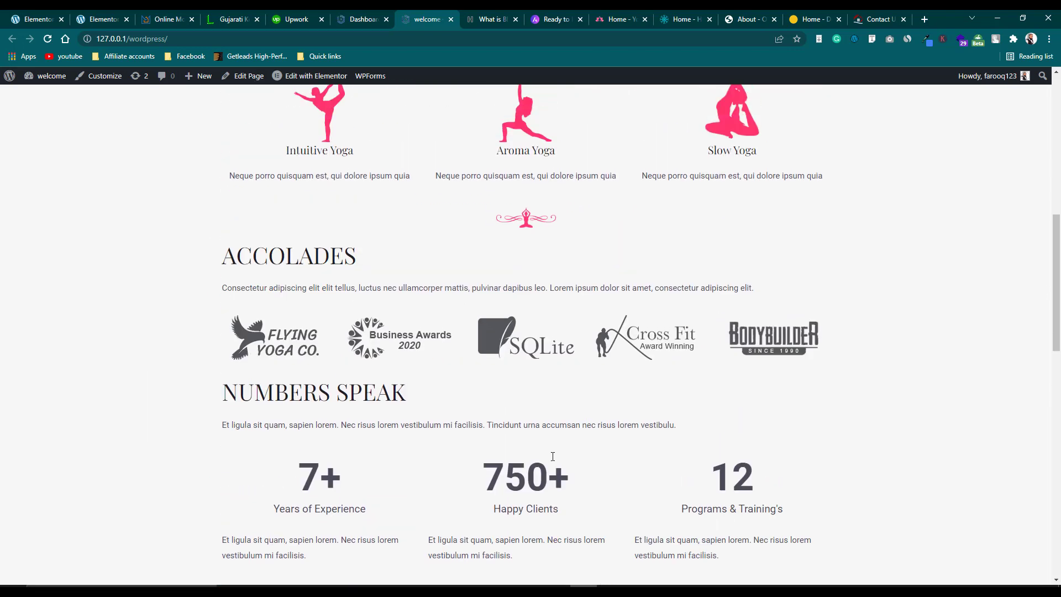
scroll(540, 446, "down", 3)
scroll(487, 410, "down", 6)
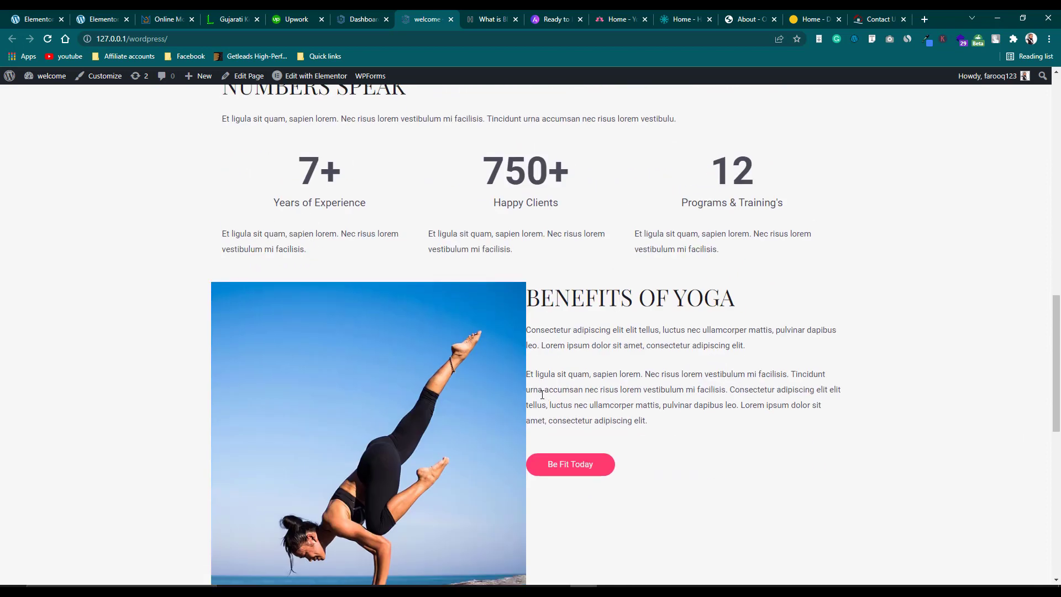
left_click(555, 464)
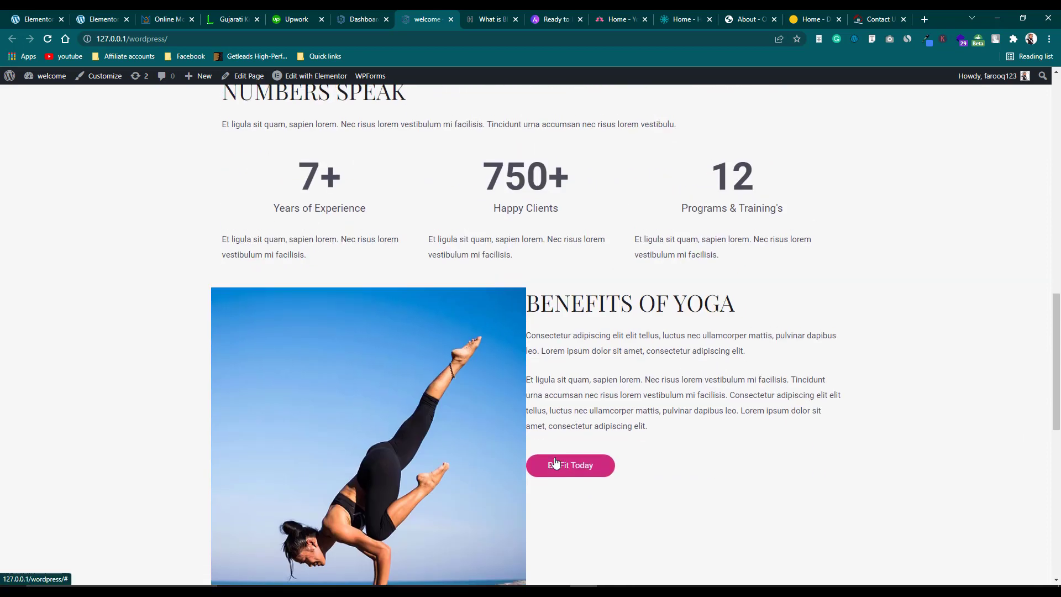
Reload the page and review the Benefits of Yoga and testimonials sections, ending at the top.
left_click(47, 39)
scroll(514, 277, "down", 10)
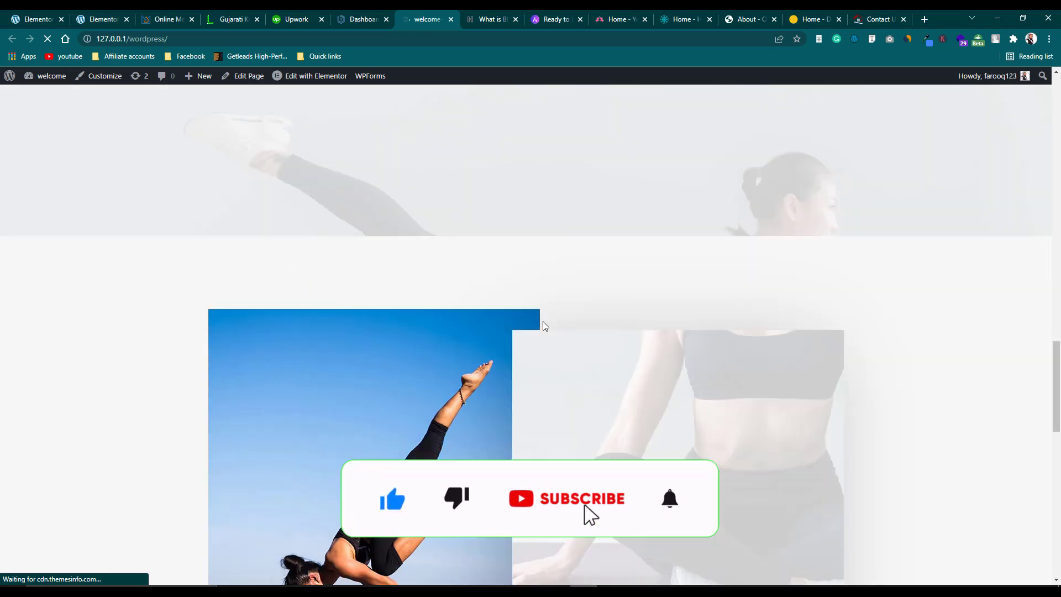
scroll(542, 325, "down", 9)
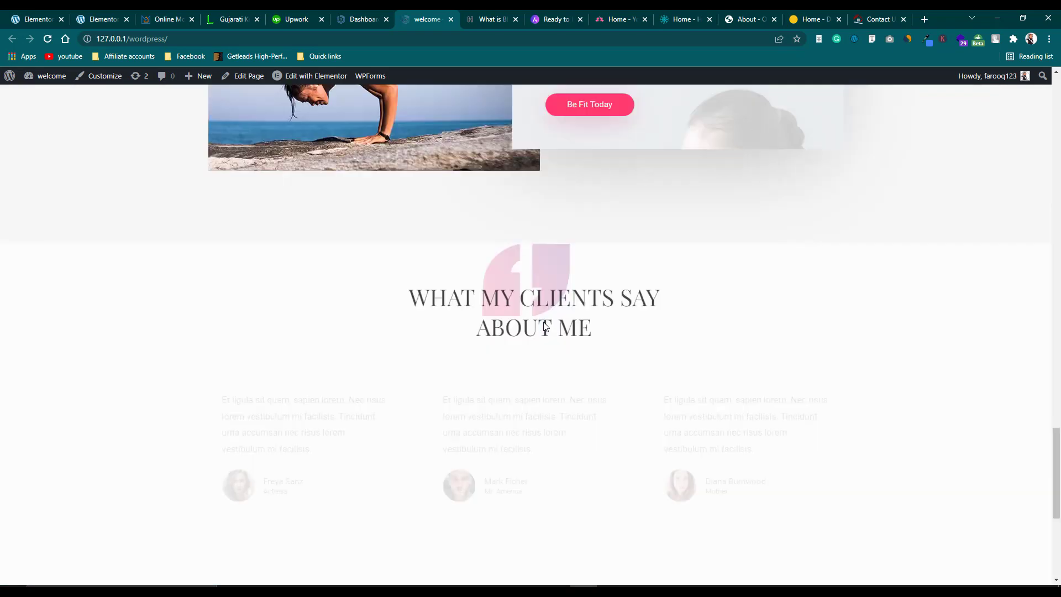
scroll(544, 322, "down", 5)
scroll(544, 324, "up", 20)
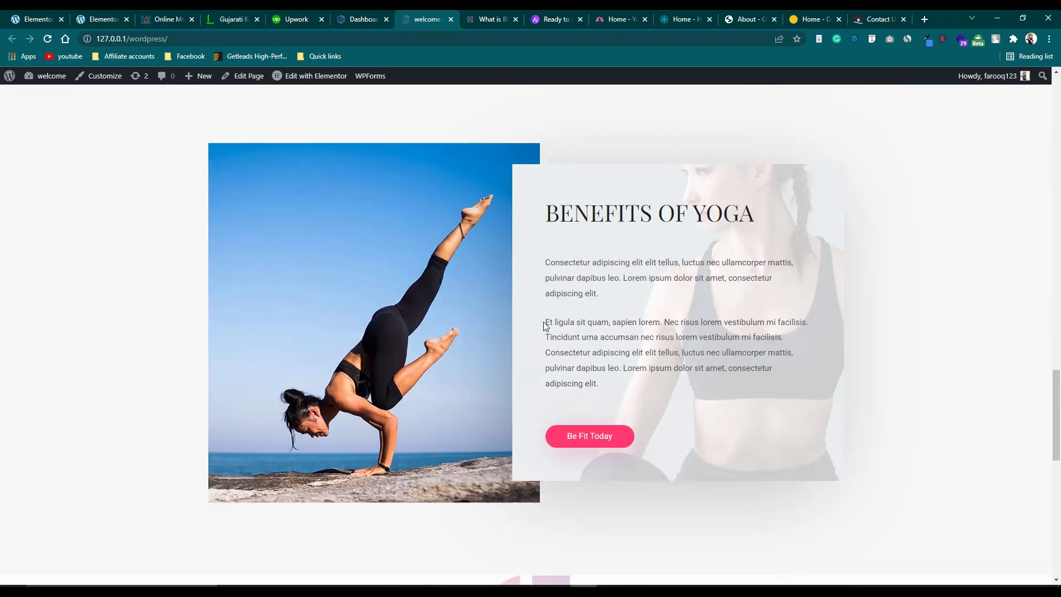
scroll(544, 326, "up", 13)
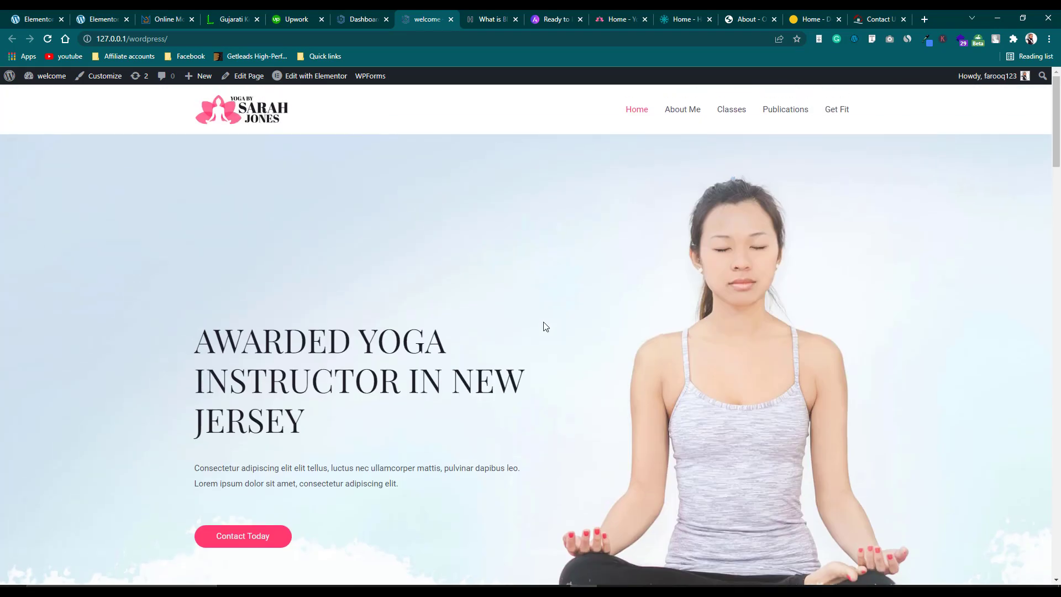
scroll(544, 327, "down", 20)
scroll(550, 328, "down", 5)
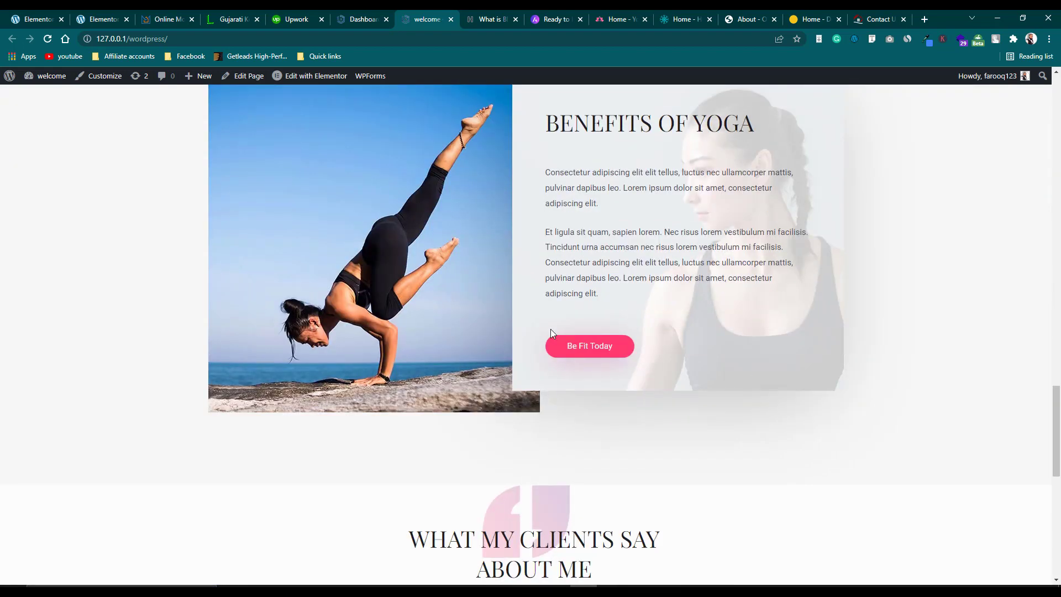
scroll(550, 329, "up", 15)
scroll(551, 331, "up", 10)
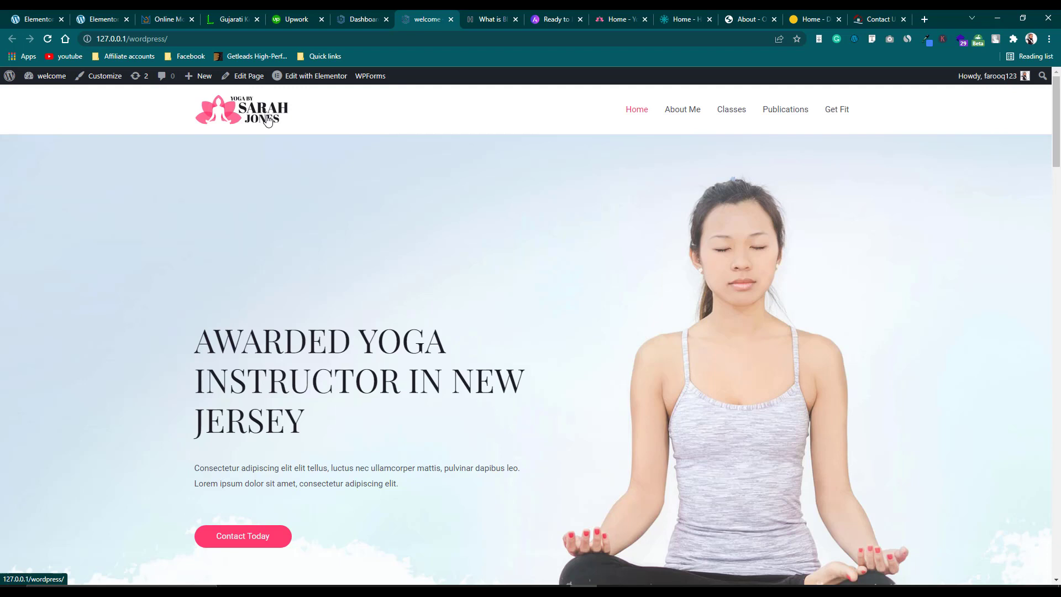
Open the Customizer on the header logo's Site Title & Logo settings.
left_click(105, 76)
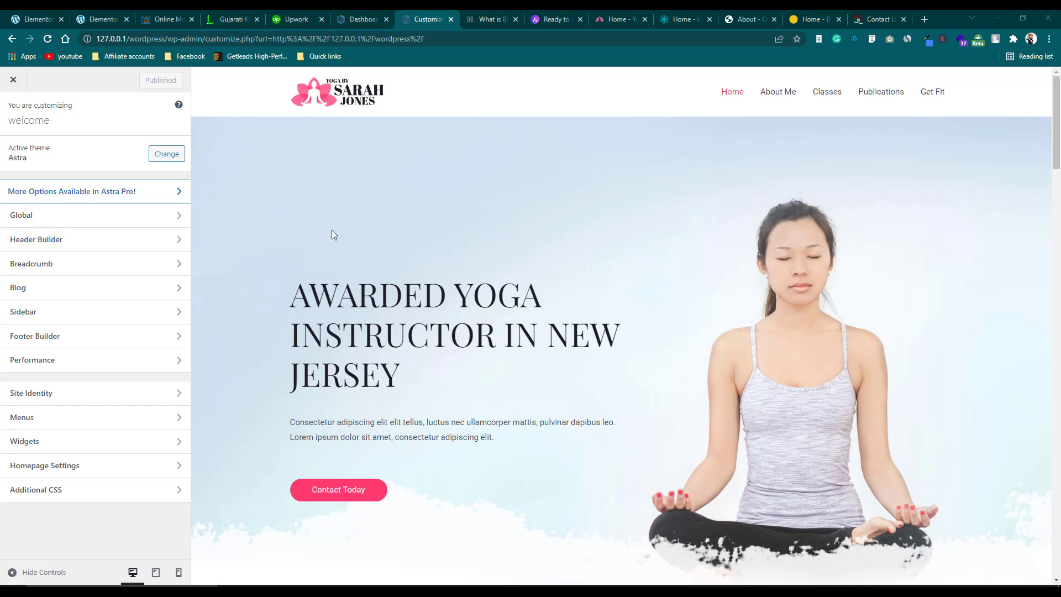
mouse_move(311, 100)
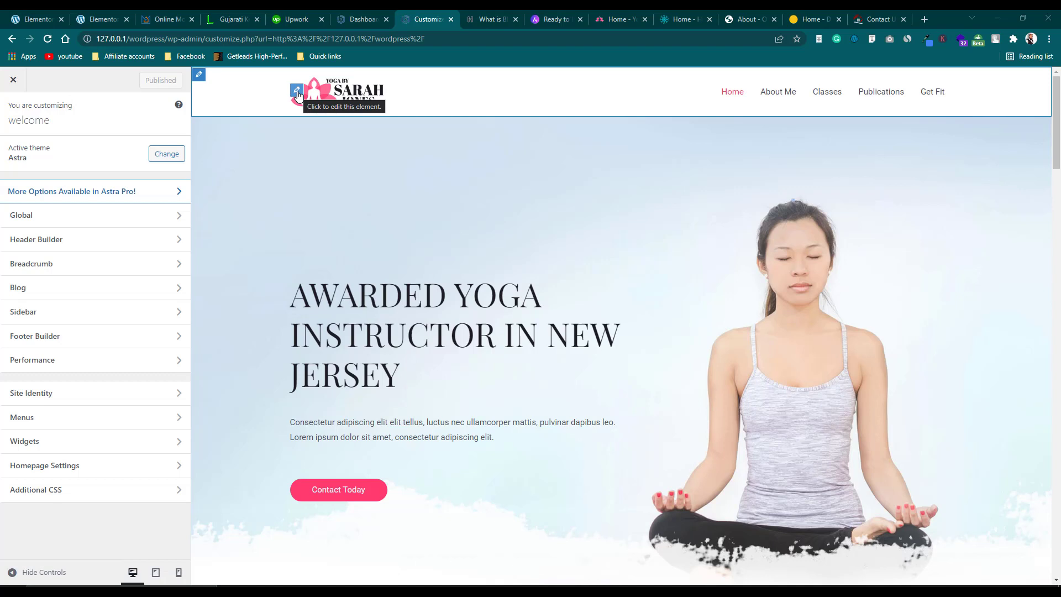
left_click(298, 95)
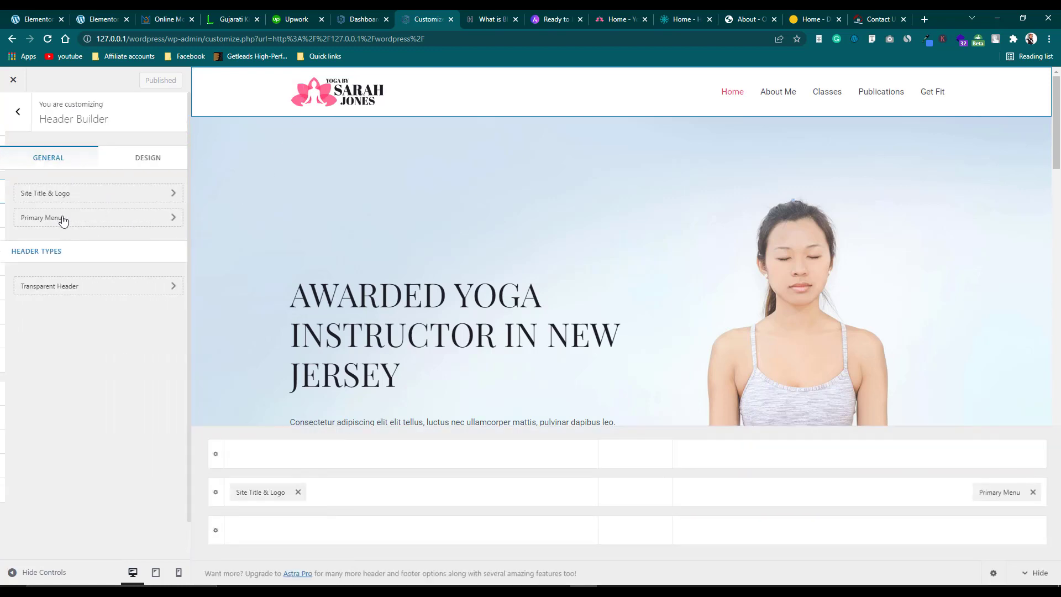
left_click(74, 206)
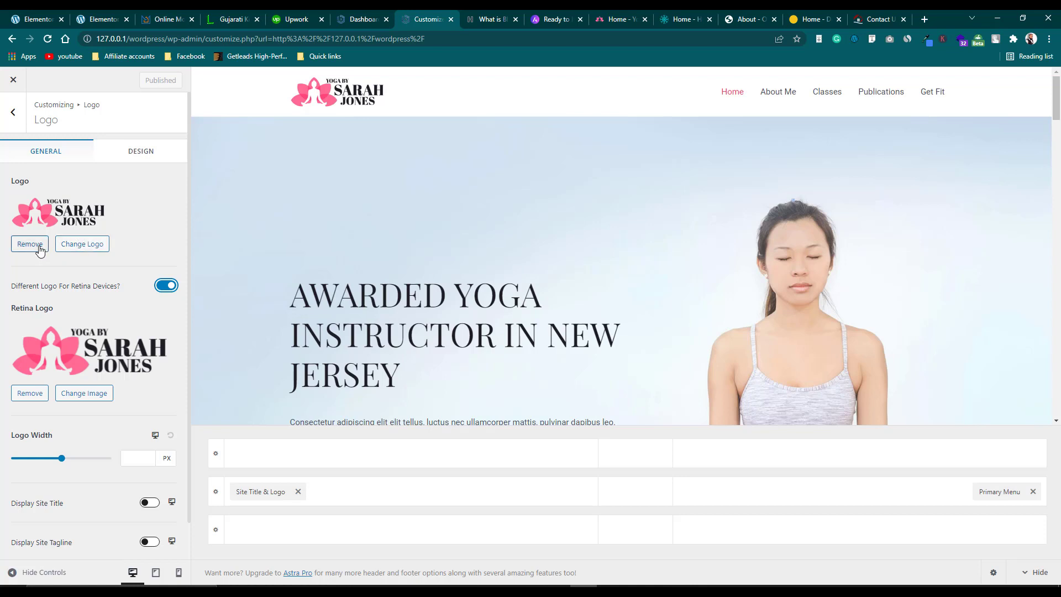
Set the uncropped MA'IDAH image as the header logo and turn off 'Different Logo For Retina Devices'.
left_click(84, 245)
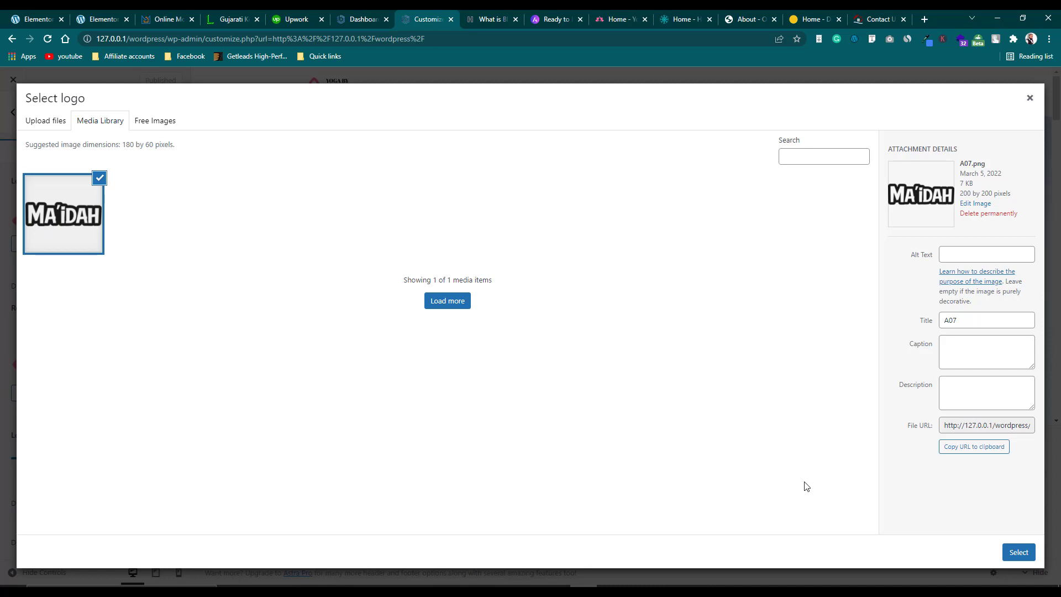
left_click(1016, 553)
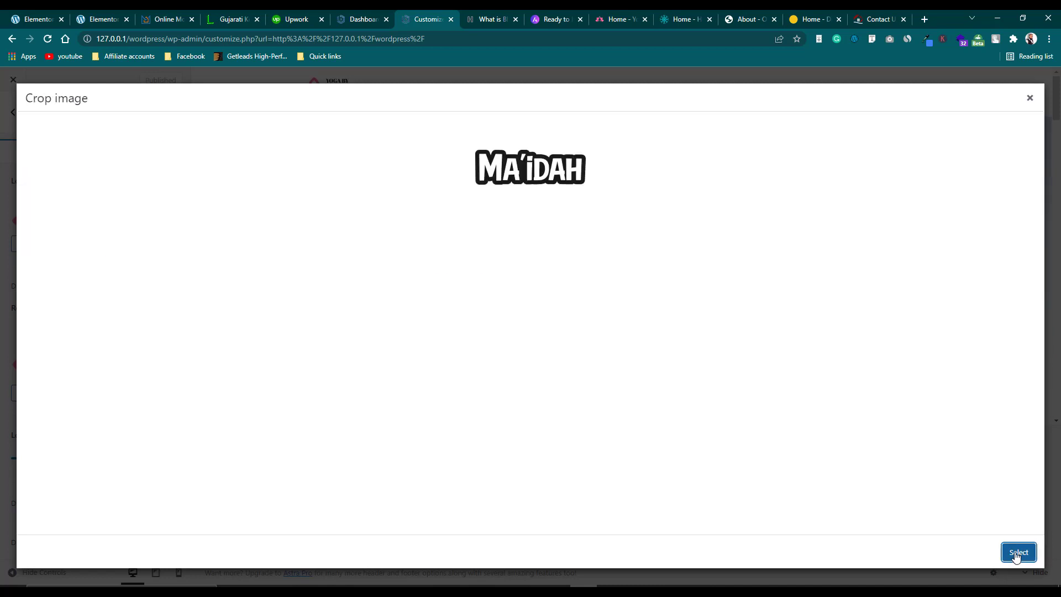
left_click(958, 560)
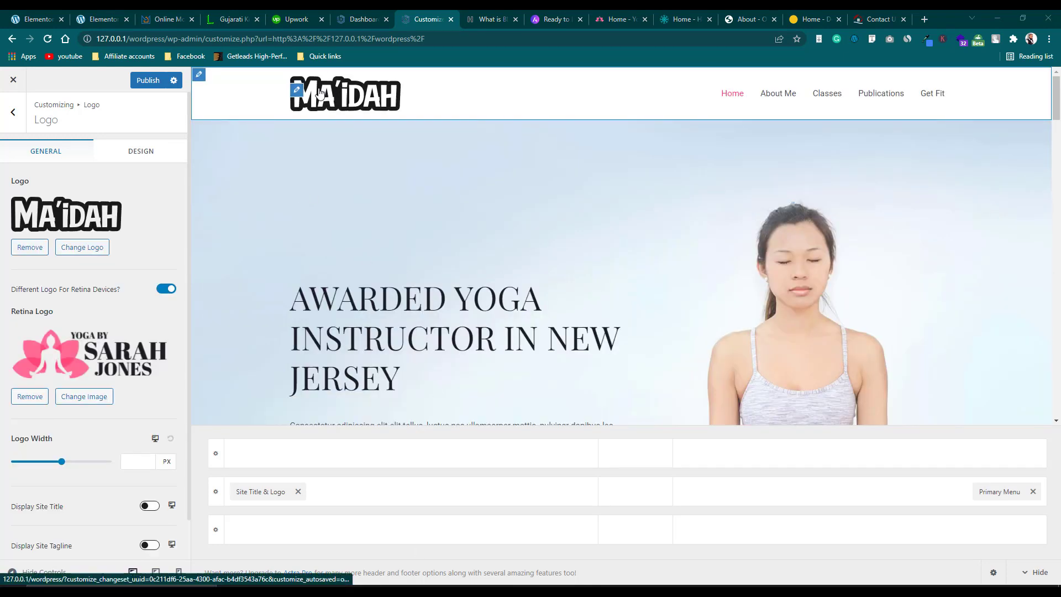
left_click(166, 289)
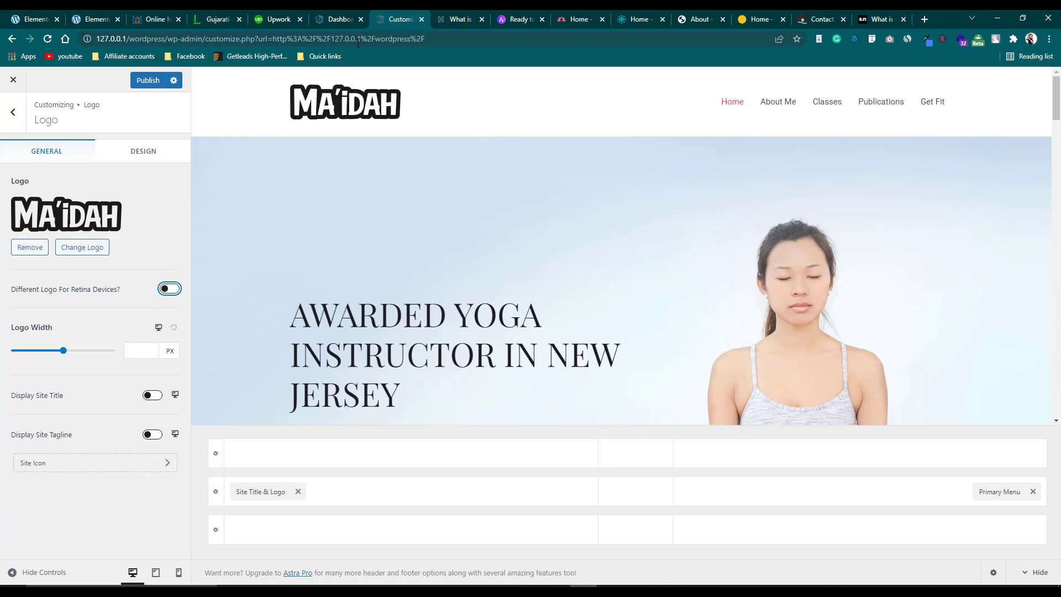
Briefly show then hide the site title beside the MA'IDAH logo, and bring up Site Icon settings.
left_click(155, 396)
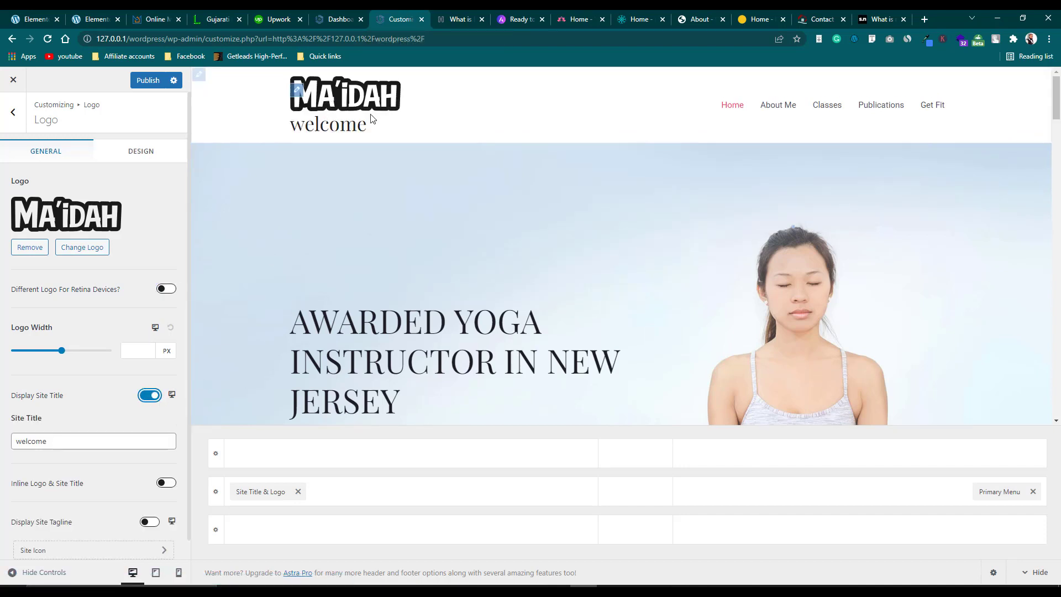
left_click(147, 398)
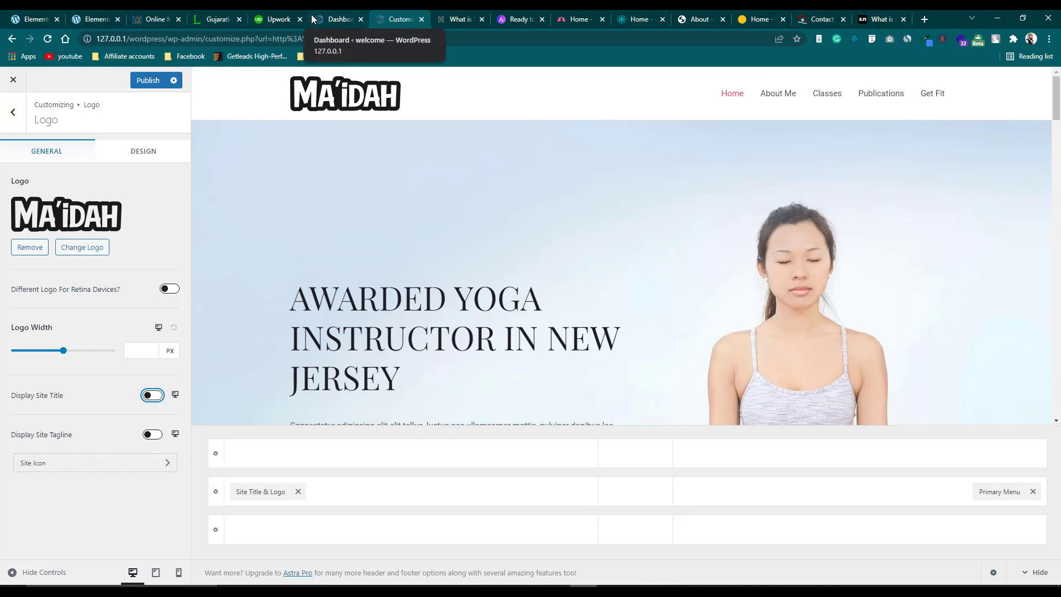
left_click(157, 463)
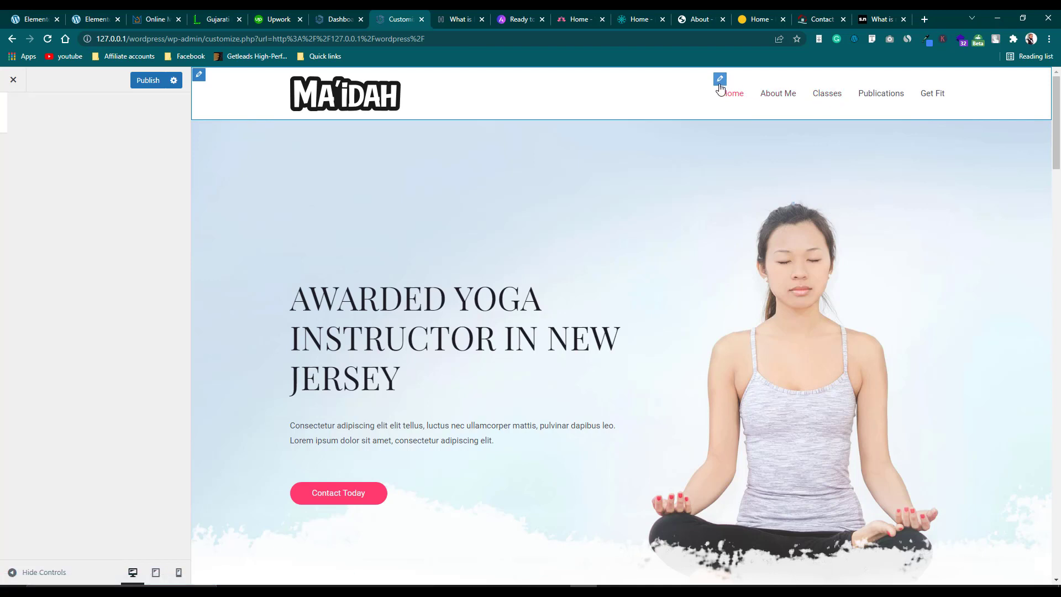
View all menu locations, keeping Main Menu as Primary Menu and leaving Secondary Menu unassigned.
left_click(720, 79)
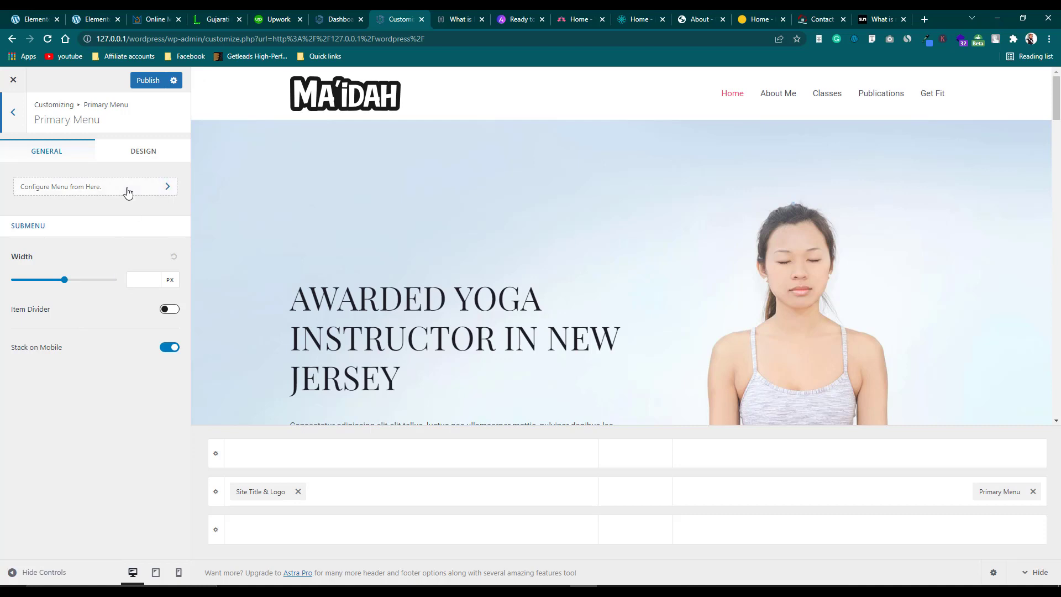
left_click(128, 191)
left_click(110, 285)
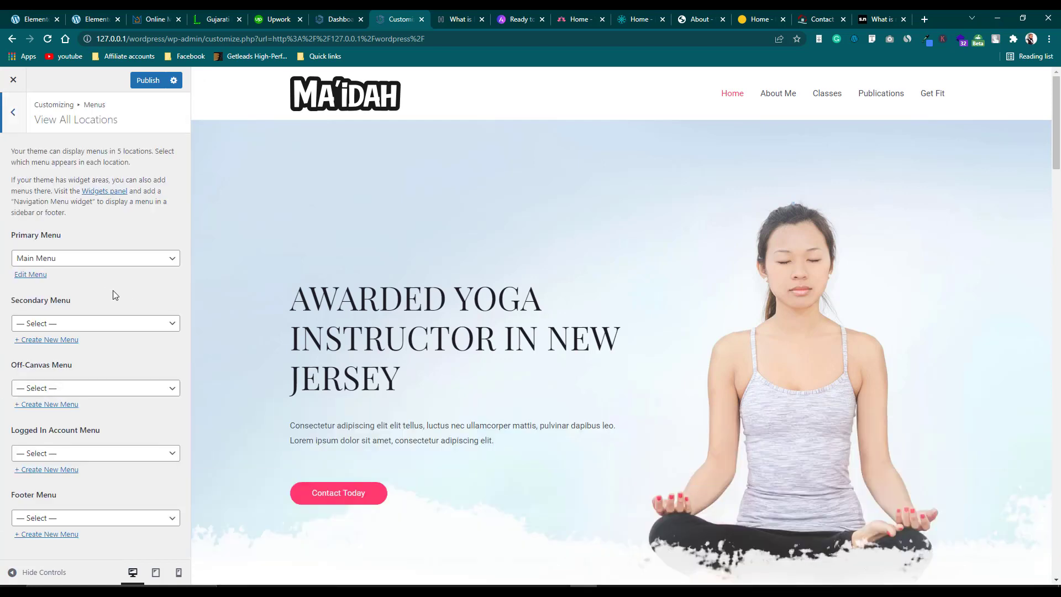
left_click(95, 258)
left_click(97, 282)
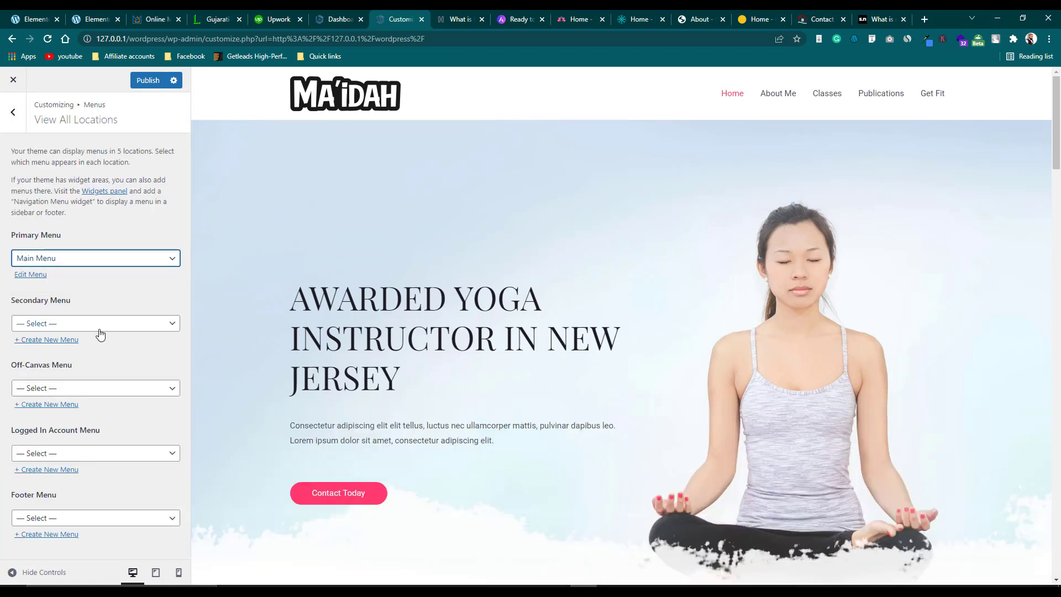
left_click(102, 325)
left_click(101, 325)
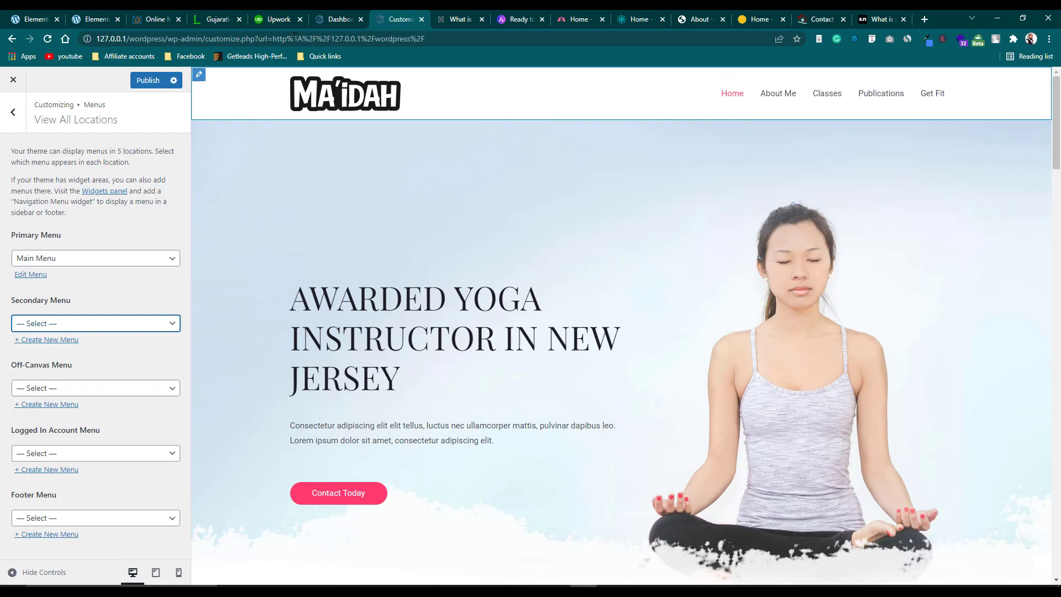
Go to the Pages list in the dashboard, compare it with the site navigation, and edit Classes.
left_click(328, 12)
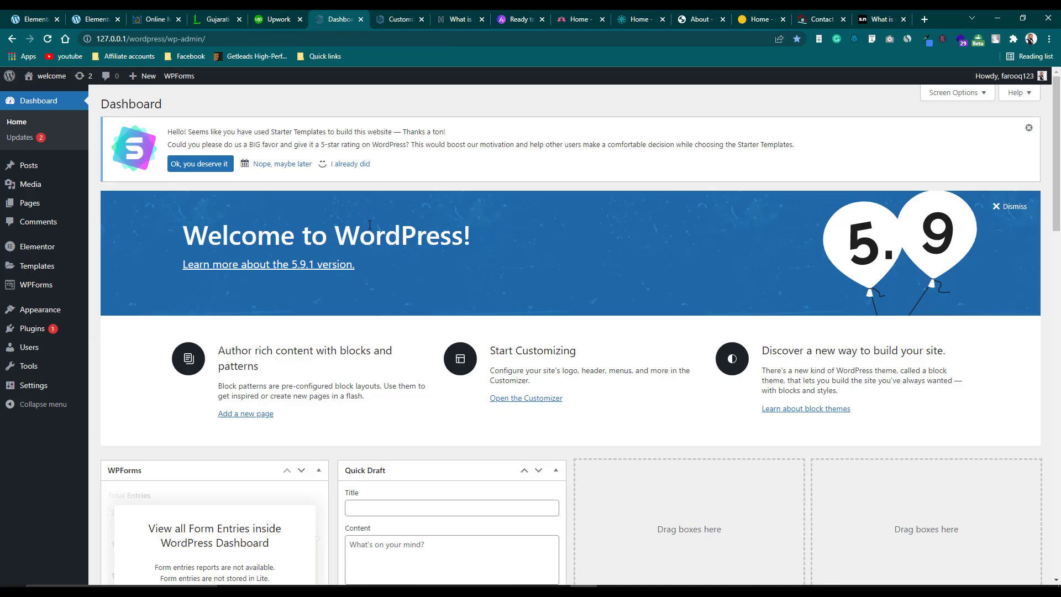
mouse_move(82, 202)
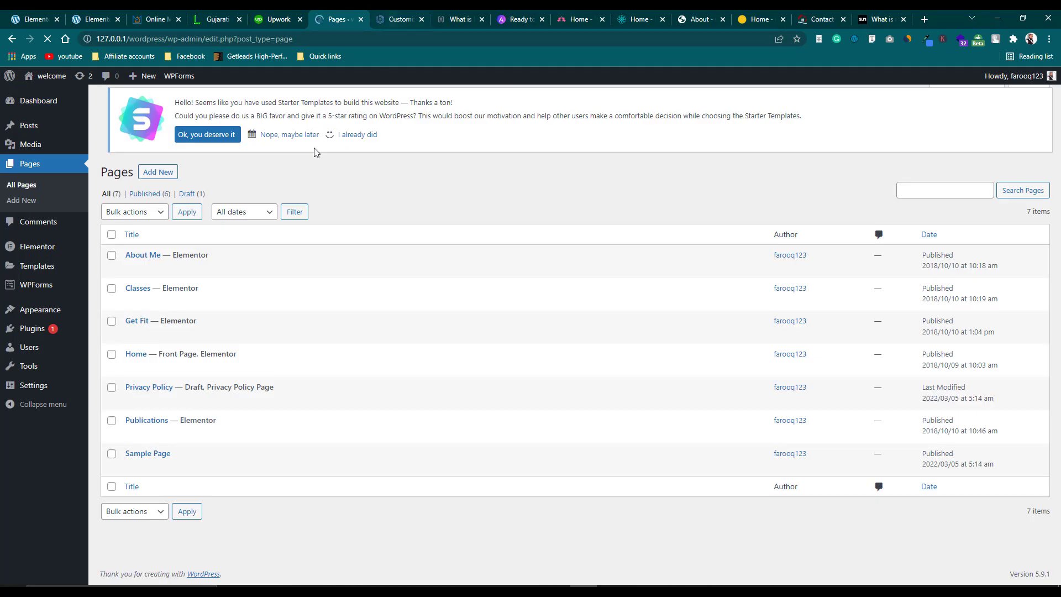
mouse_move(172, 266)
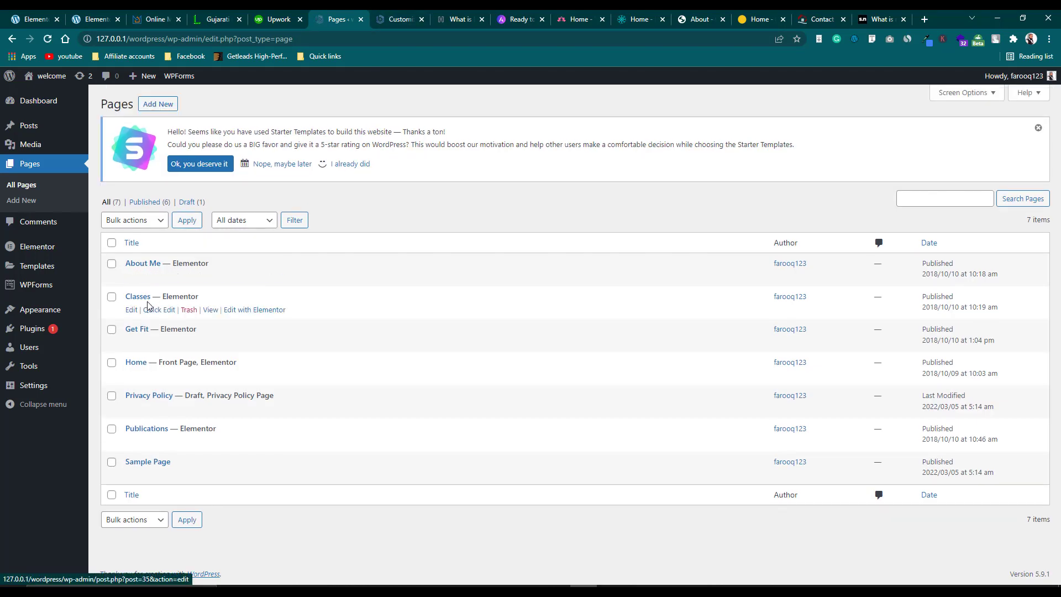
mouse_move(142, 333)
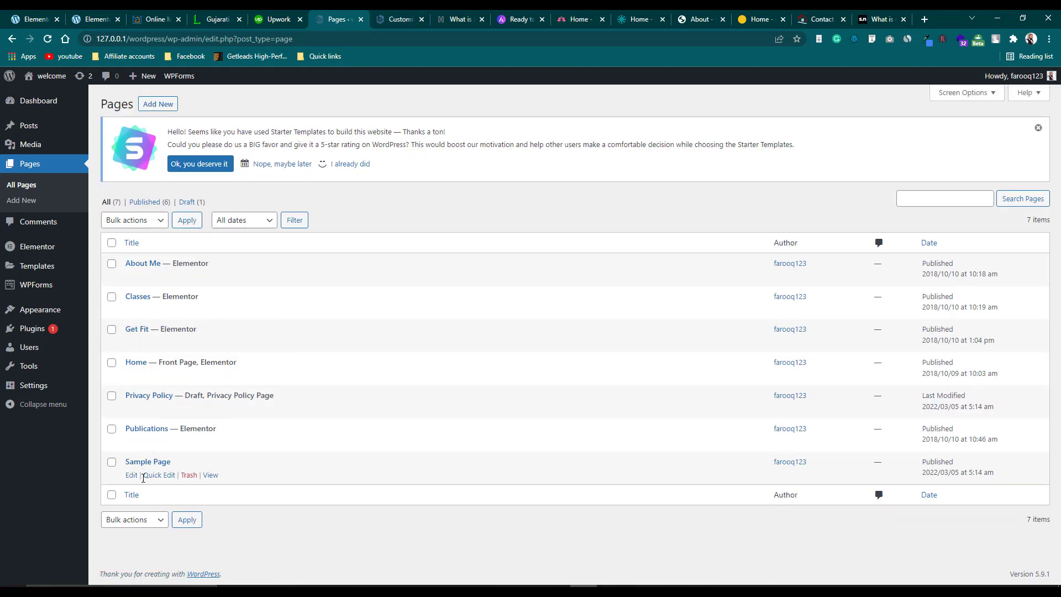
left_click(394, 19)
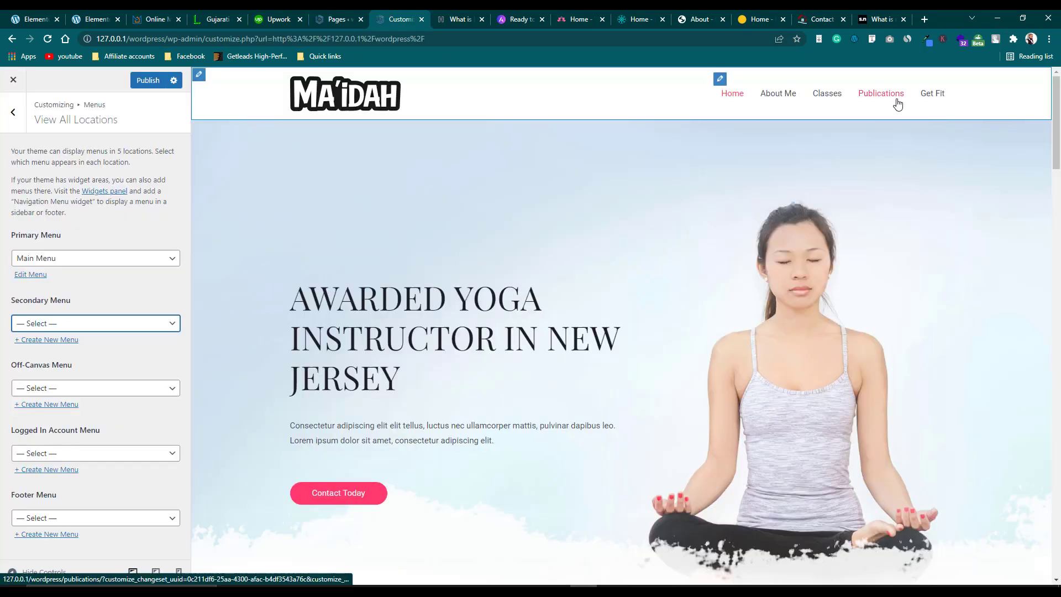
left_click(335, 18)
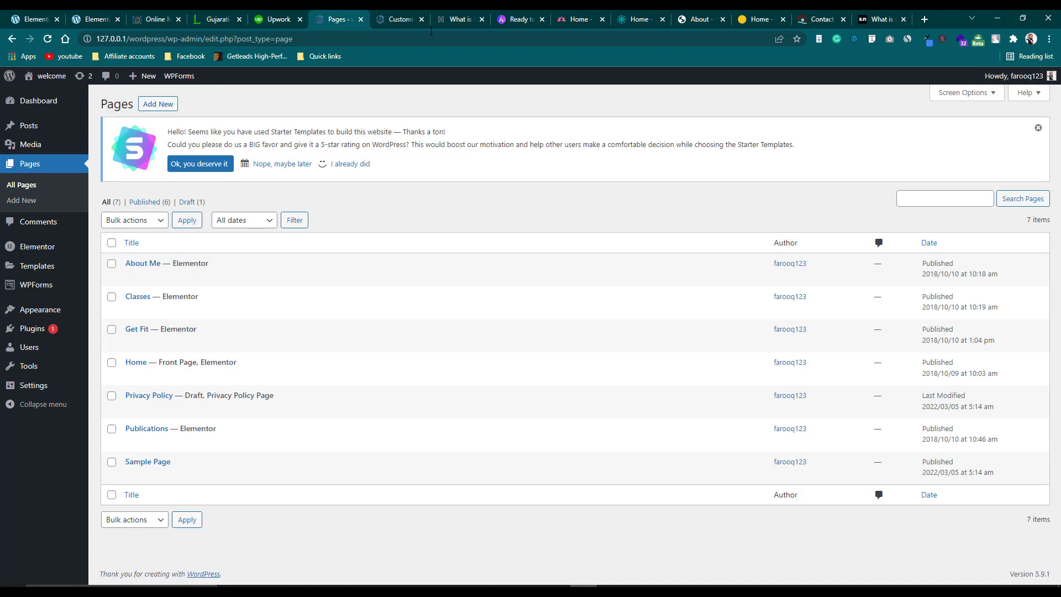
left_click(414, 19)
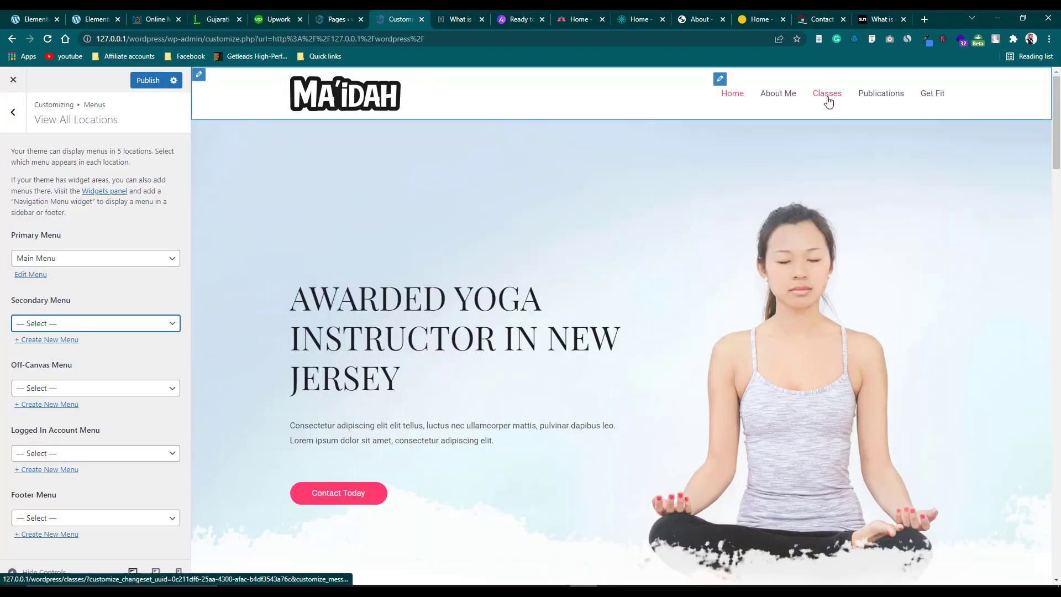
left_click(337, 20)
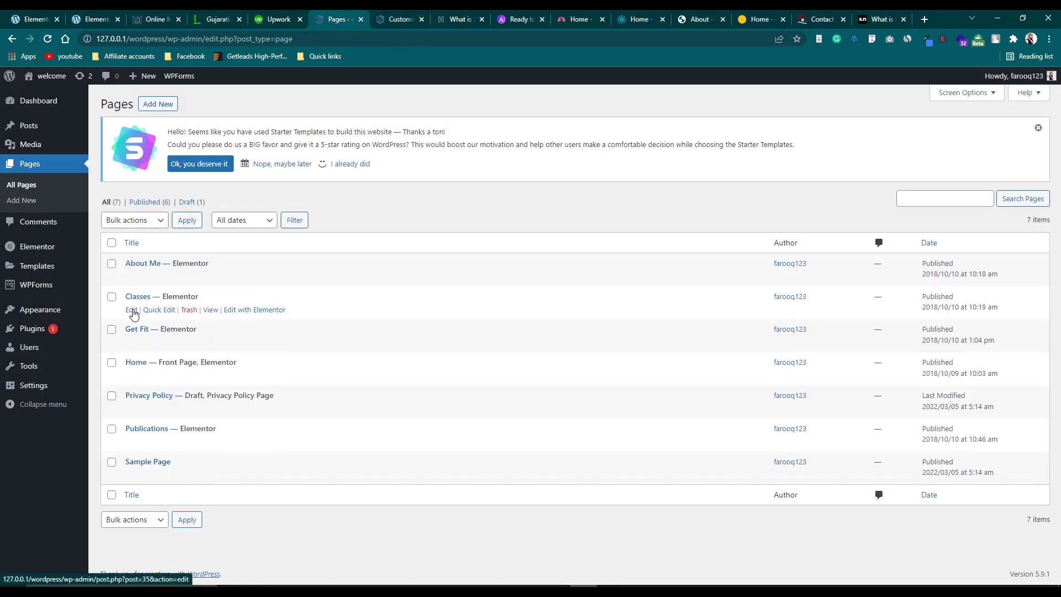
left_click(132, 310)
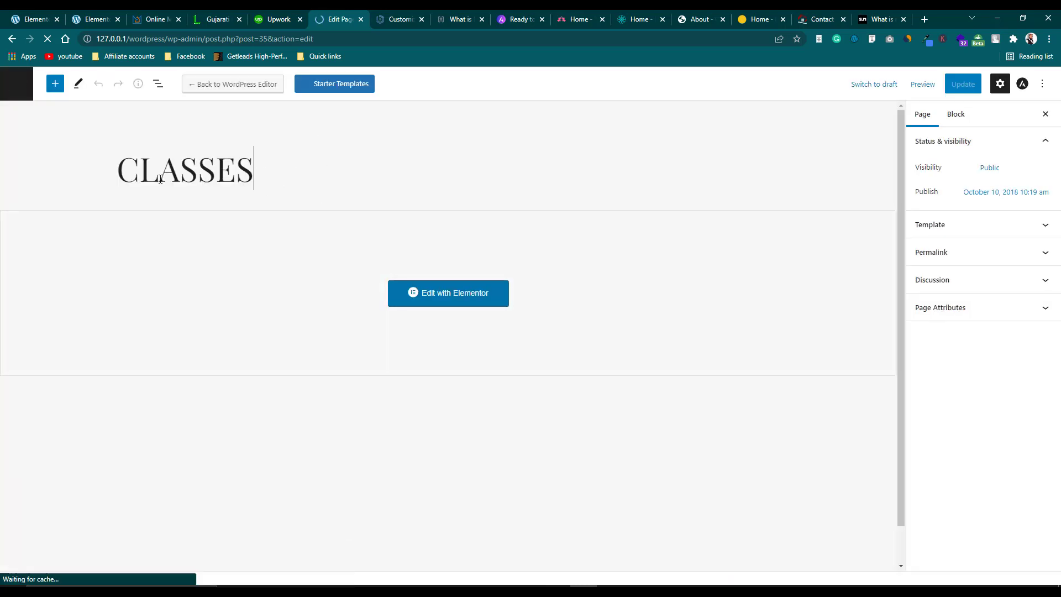
Replace the CLASSES heading with SERVICES, change the URL slug to 'services', and update the page.
left_click_drag(160, 179, 118, 177)
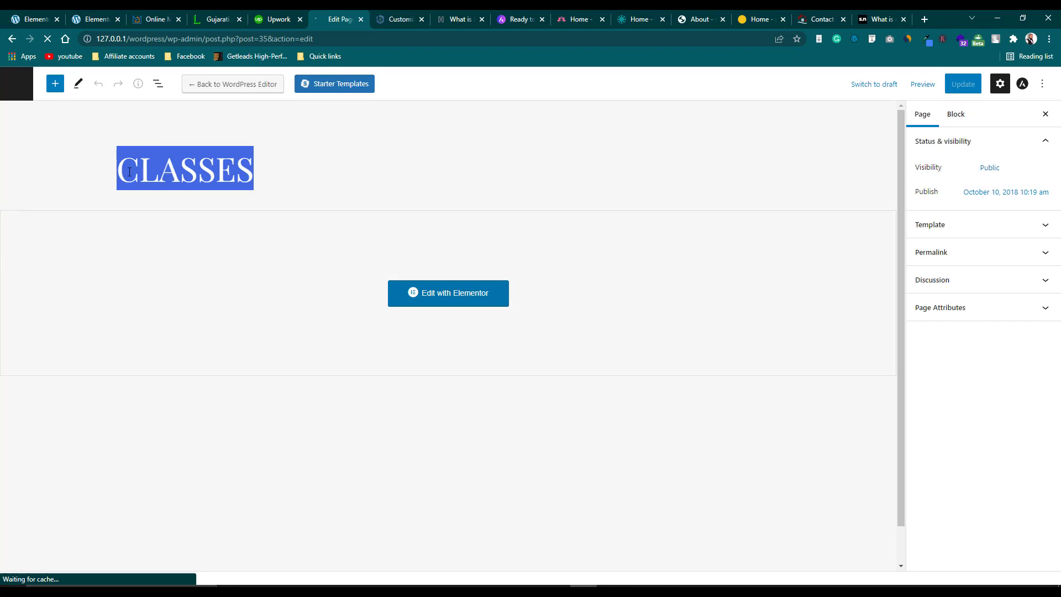
type("SERVIC")
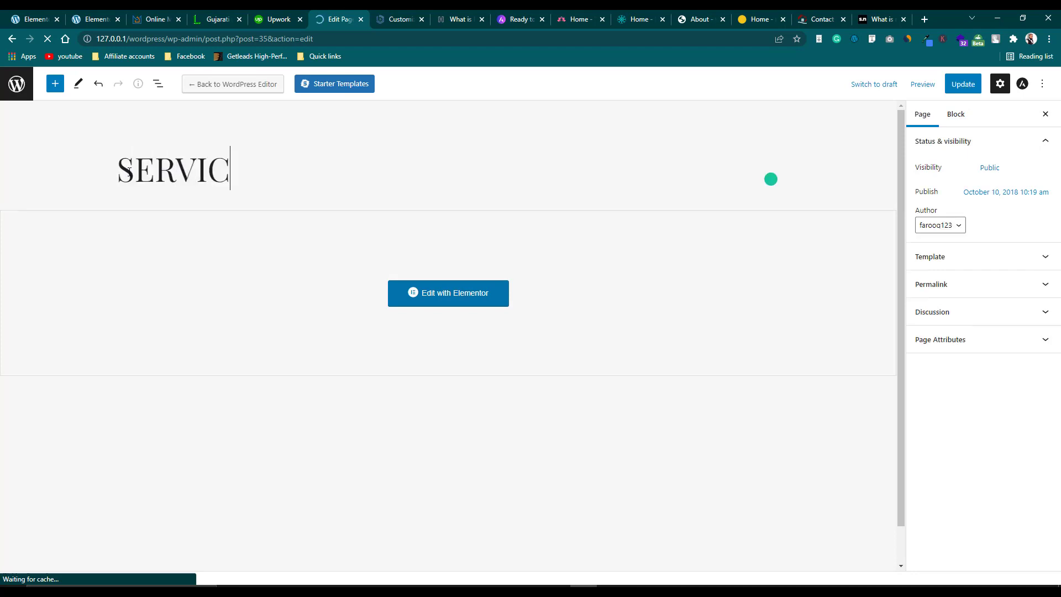
type("ES")
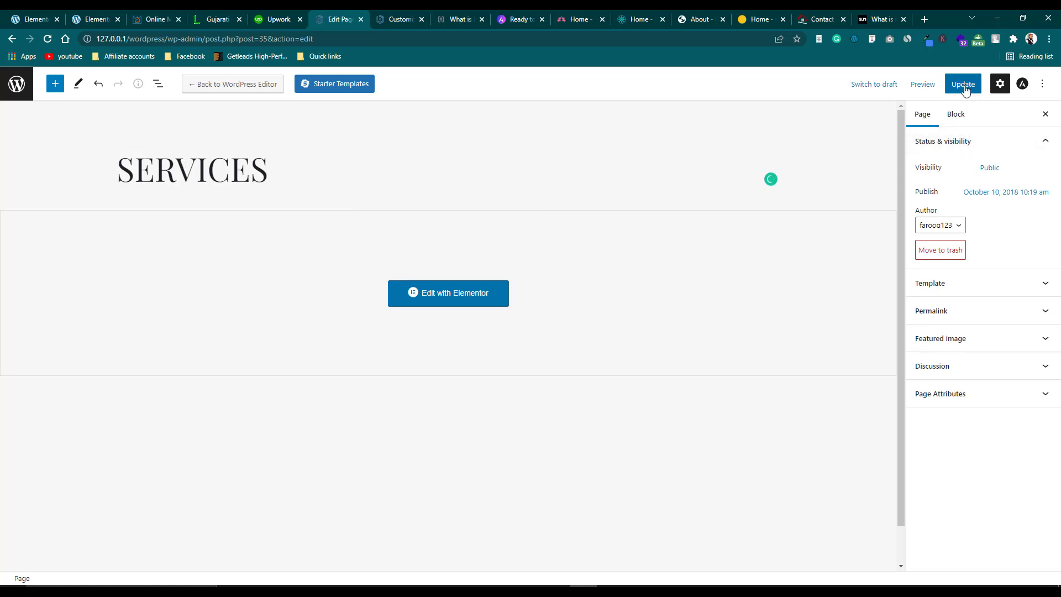
left_click(998, 311)
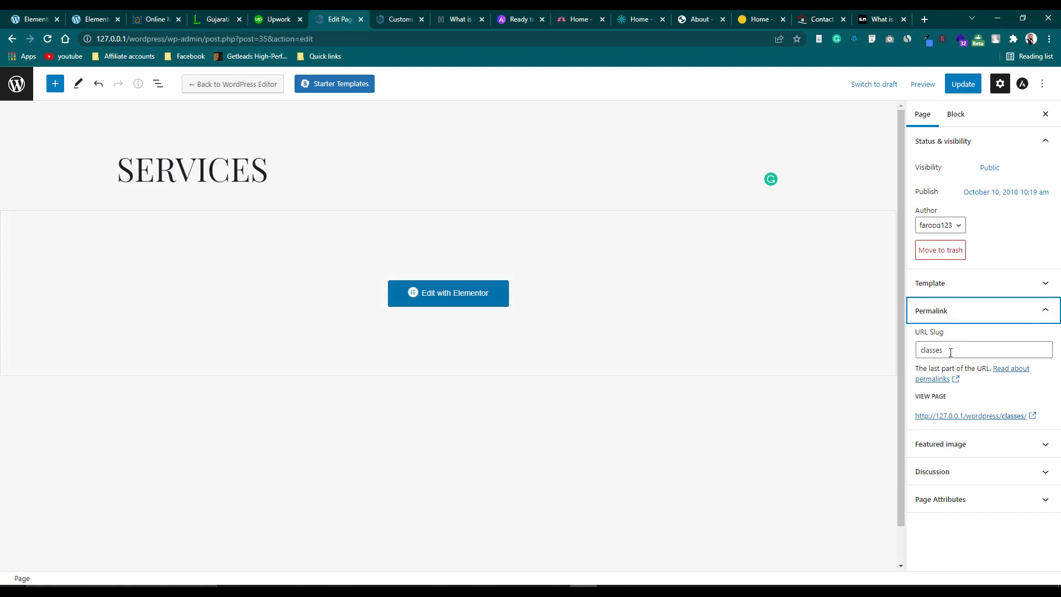
left_click(942, 351)
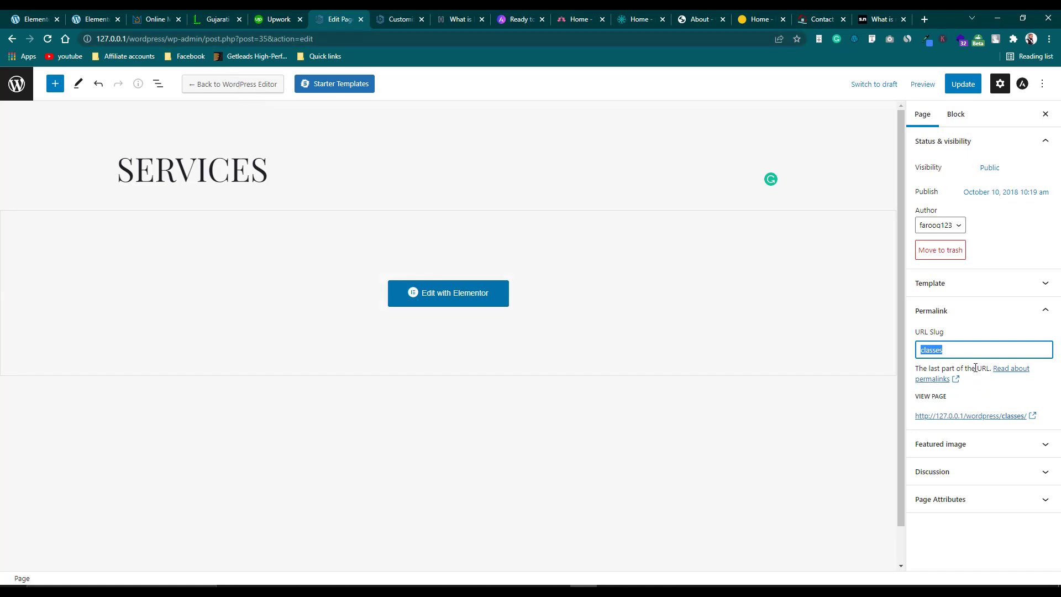
left_click(950, 347)
left_click_drag(957, 351, 922, 352)
type("services")
left_click(963, 87)
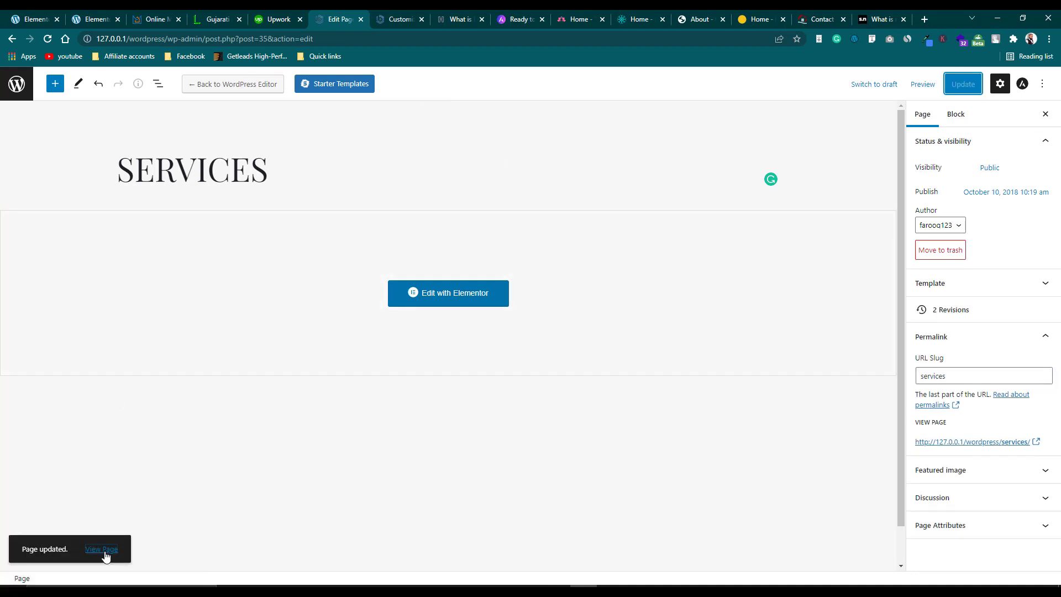
left_click(408, 20)
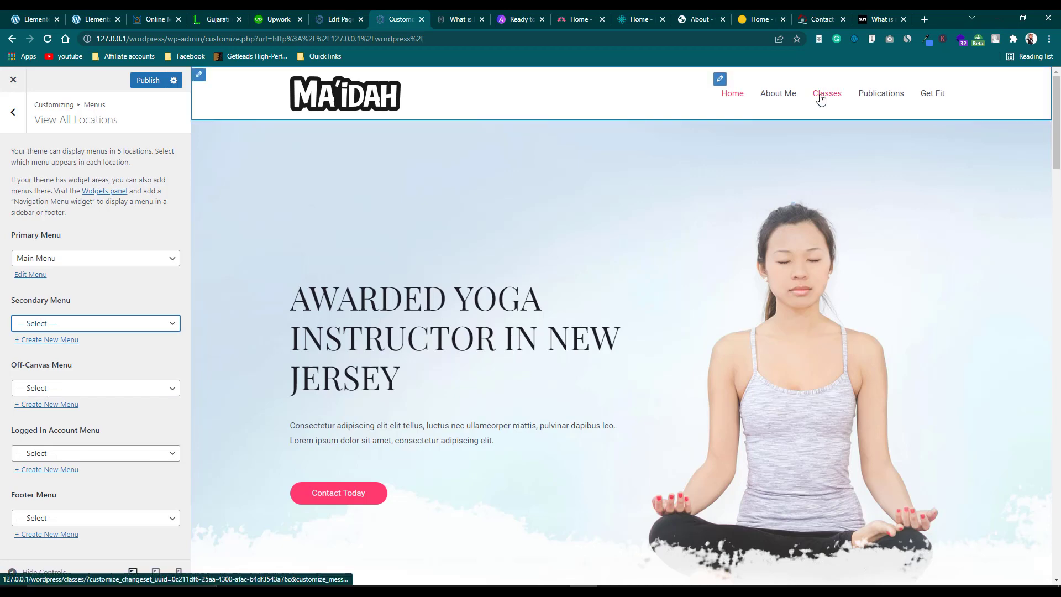
View the live Services page, then go to Appearance > Menus.
left_click(338, 20)
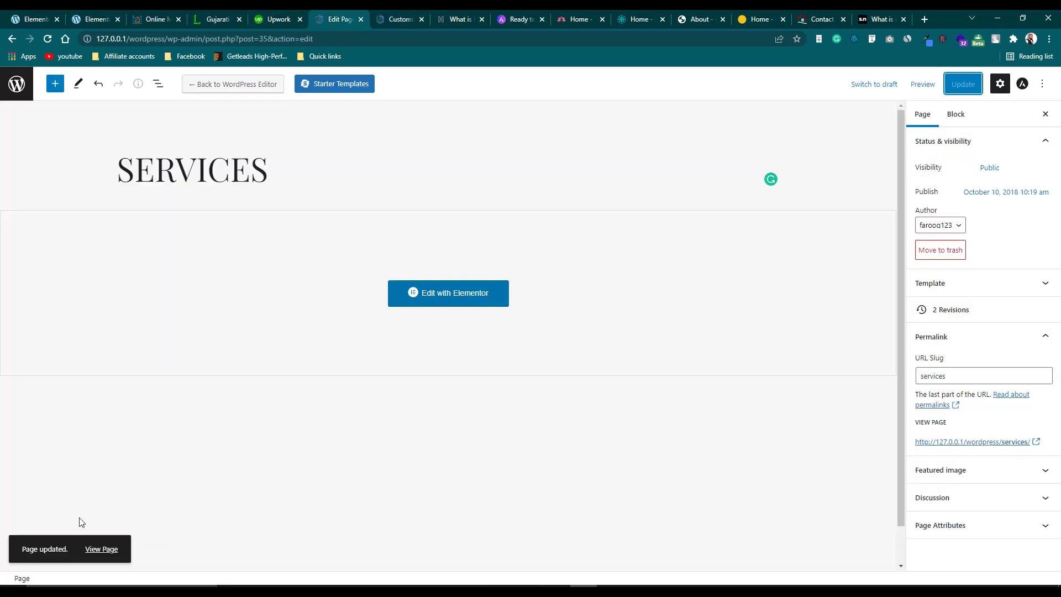
left_click(95, 549)
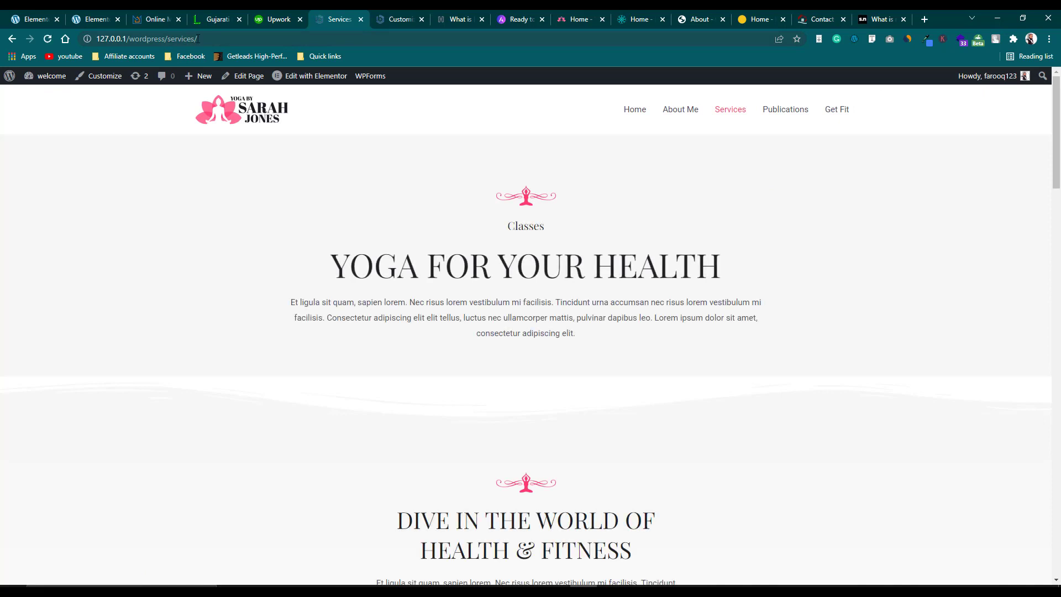
scroll(562, 294, "down", 3)
scroll(561, 293, "up", 3)
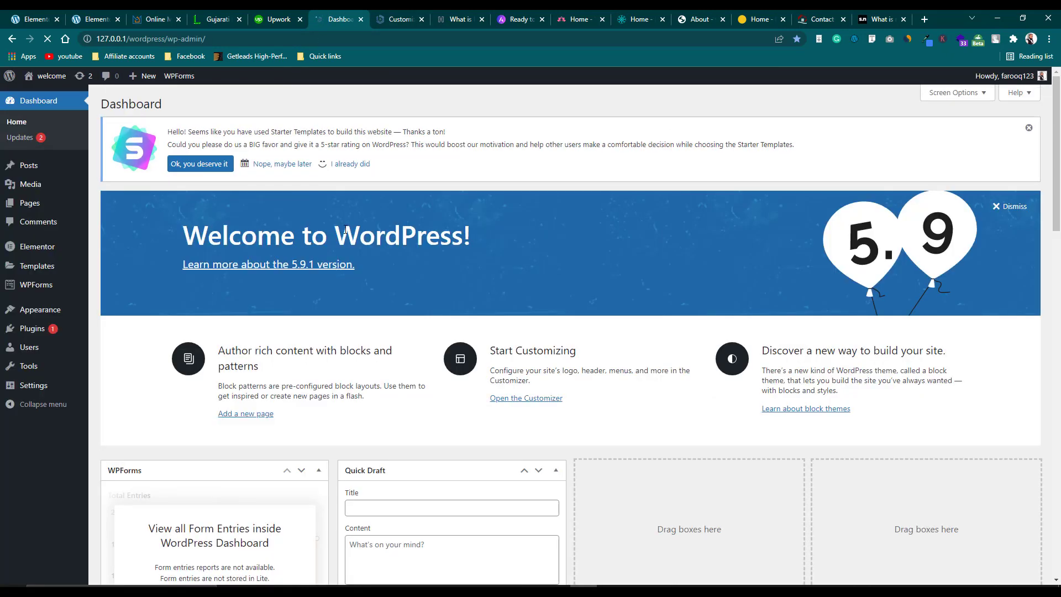
mouse_move(27, 206)
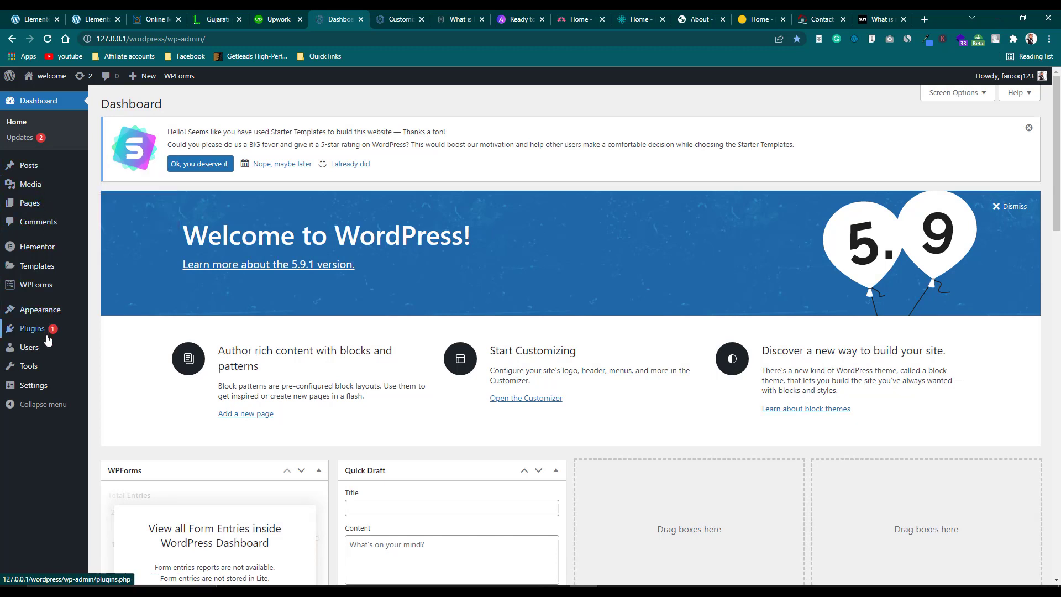
mouse_move(40, 310)
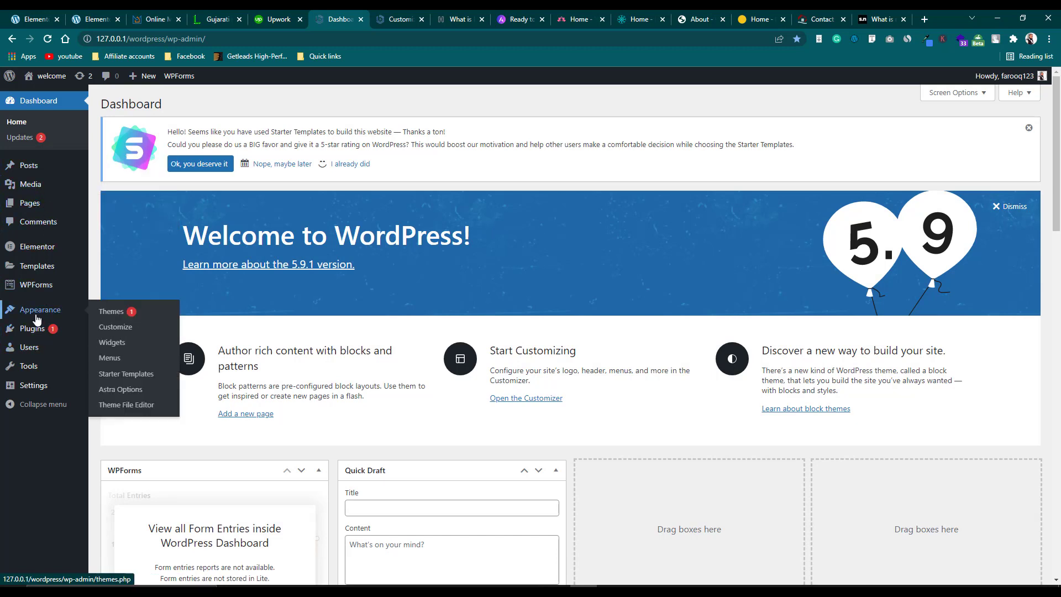
left_click(114, 358)
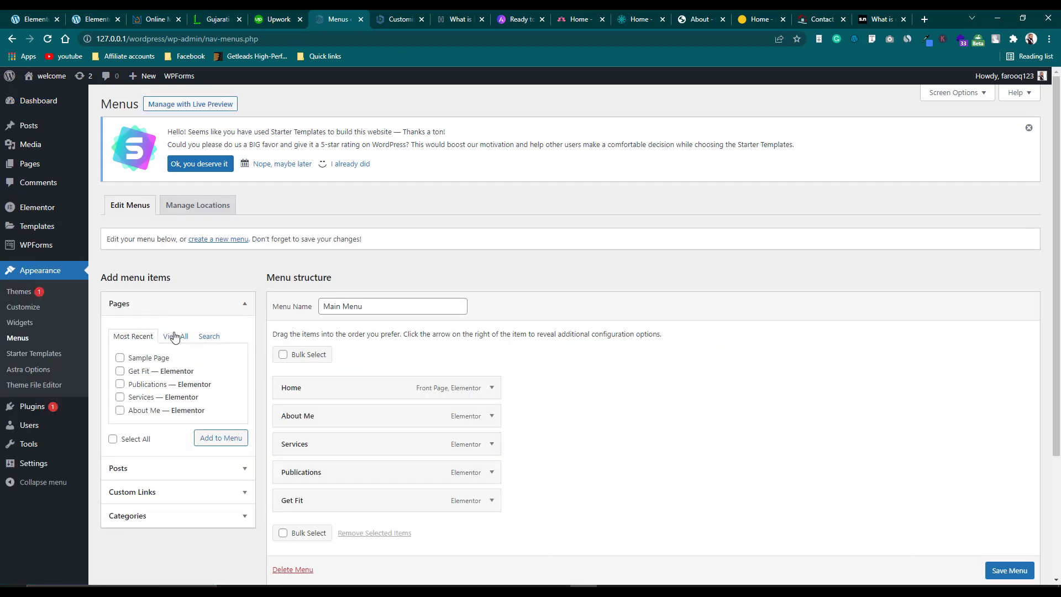
Browse the pages list and About Me item settings, and check which menu fills each location.
left_click(175, 337)
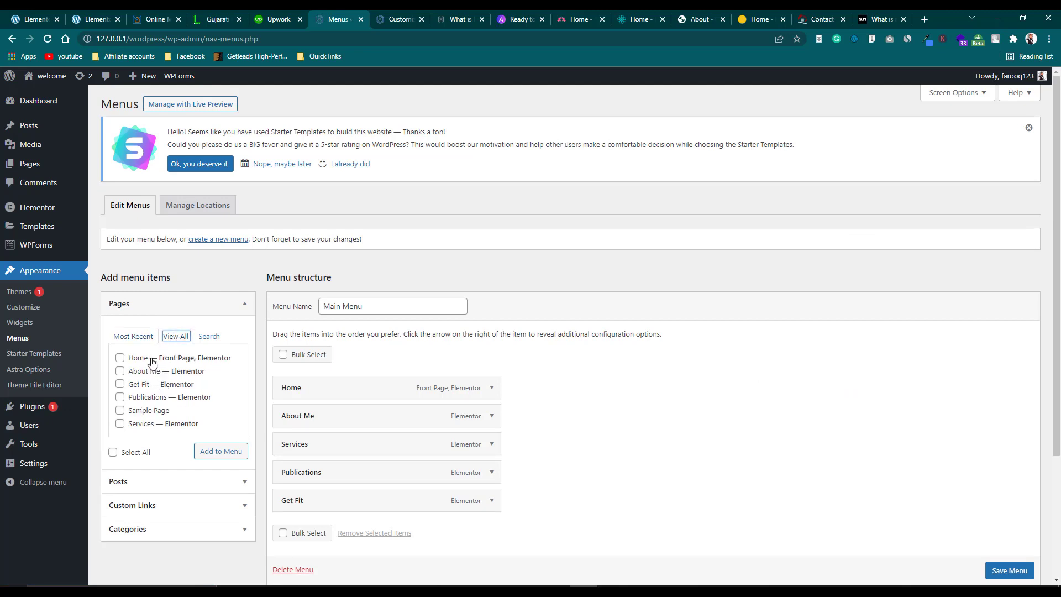
scroll(150, 364, "down", 3)
scroll(164, 255, "up", 2)
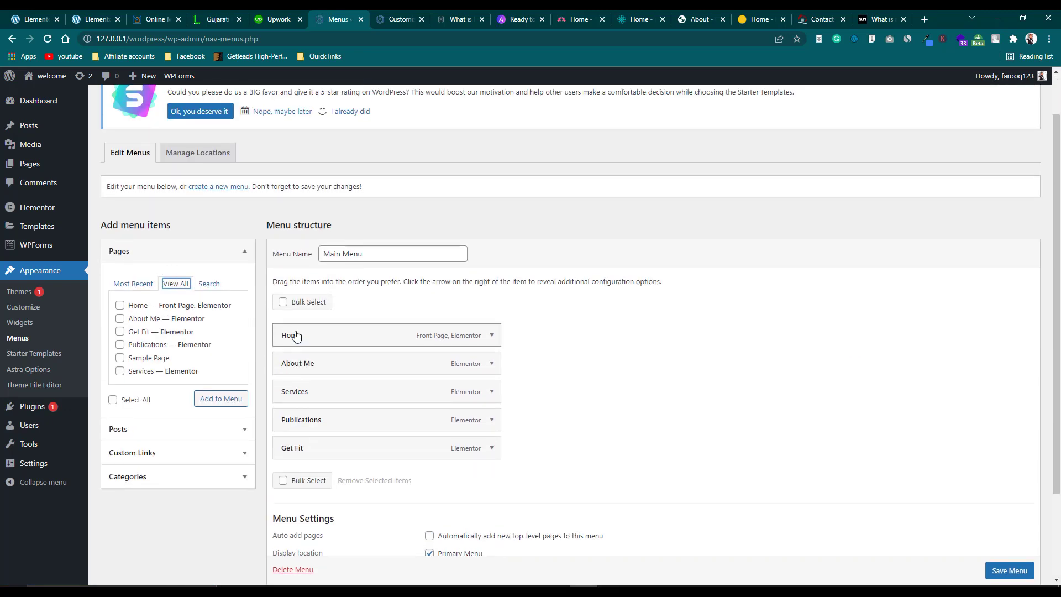
left_click(120, 306)
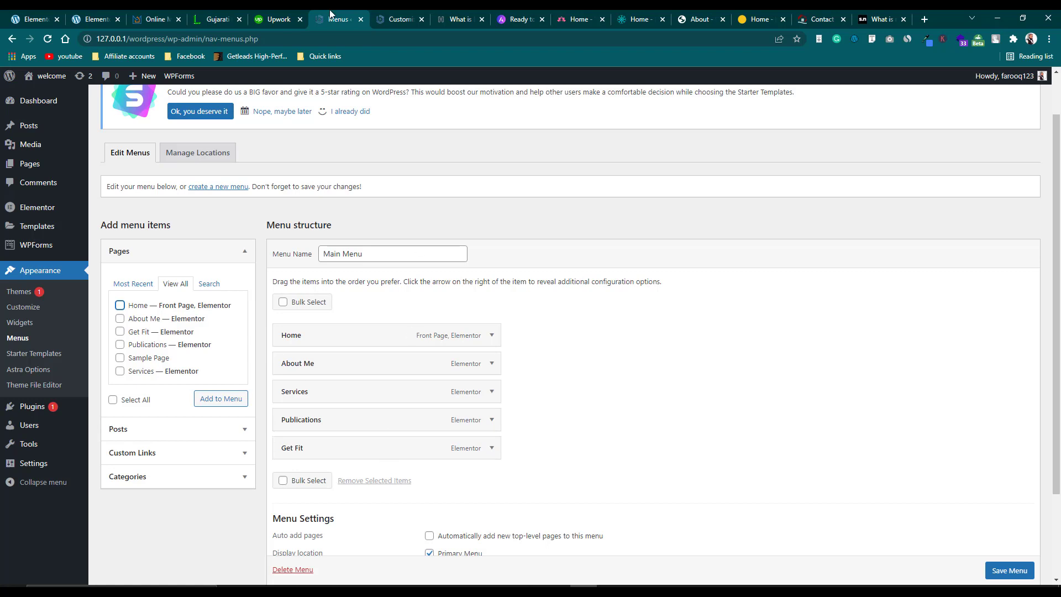
left_click(492, 364)
scroll(367, 439, "down", 2)
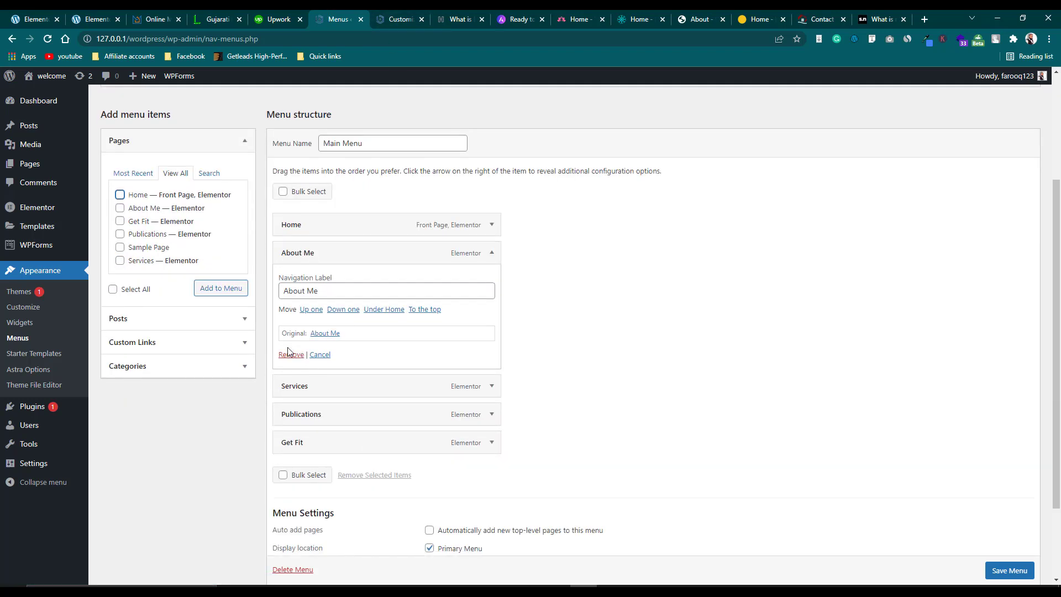
left_click(492, 254)
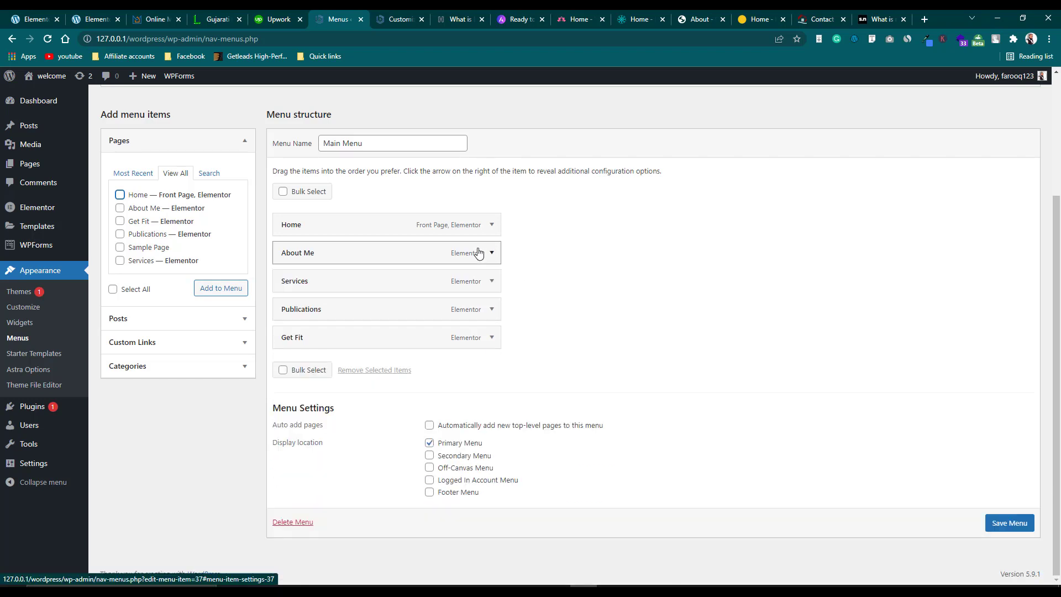
left_click(398, 17)
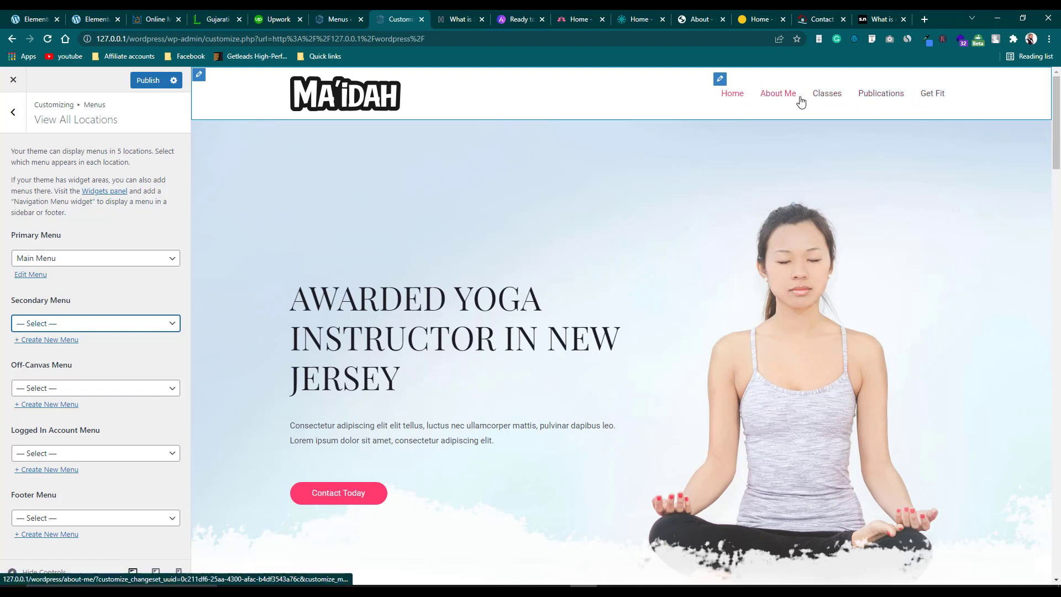
left_click(328, 18)
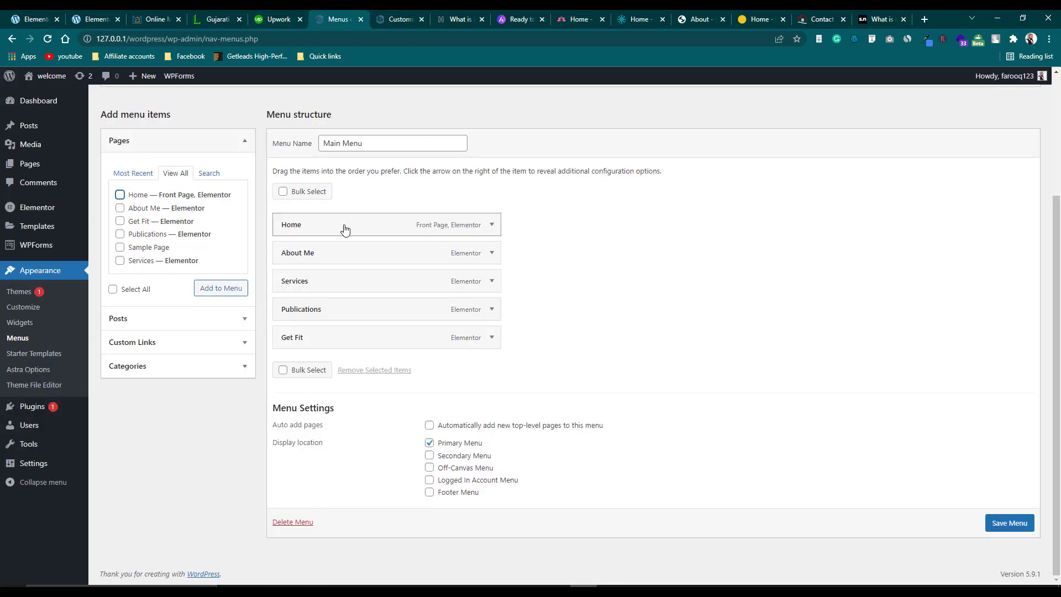
Drag Home below About Me and Get Fit above Publications, then save Main Menu.
left_click_drag(345, 229, 342, 257)
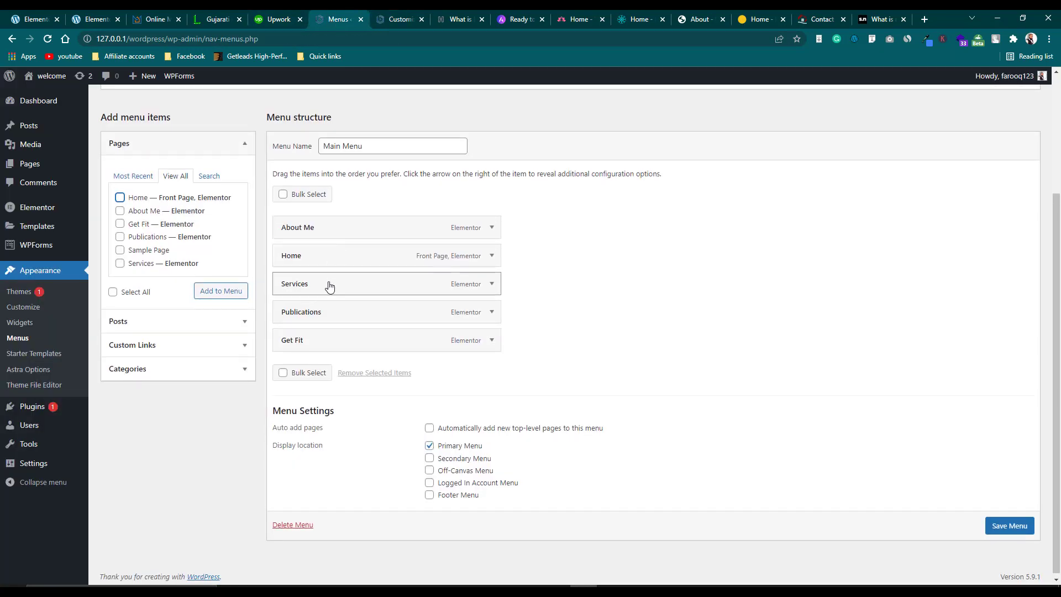
left_click_drag(331, 336, 333, 311)
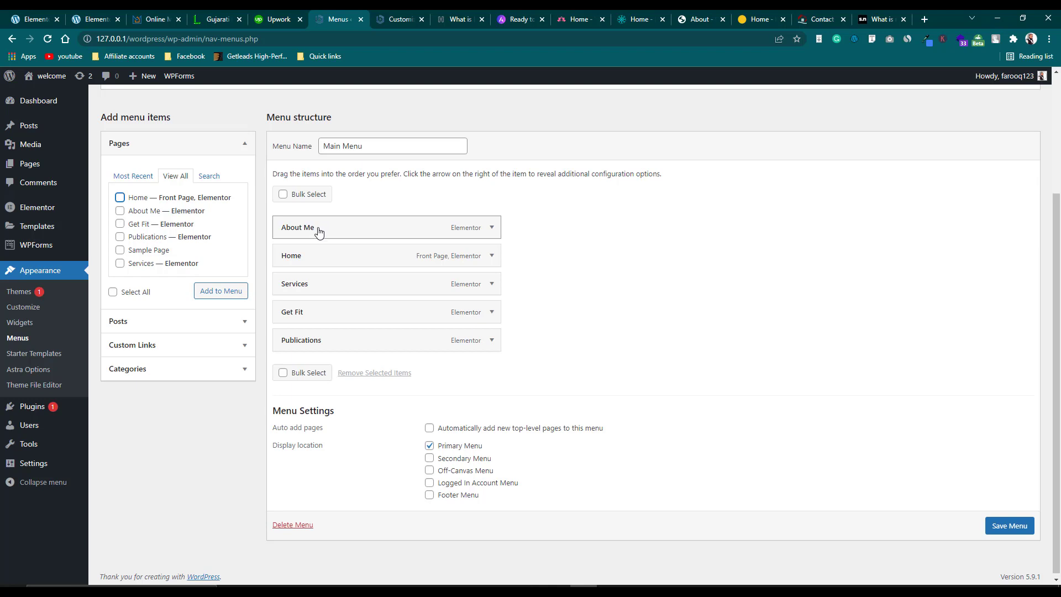
left_click(1017, 526)
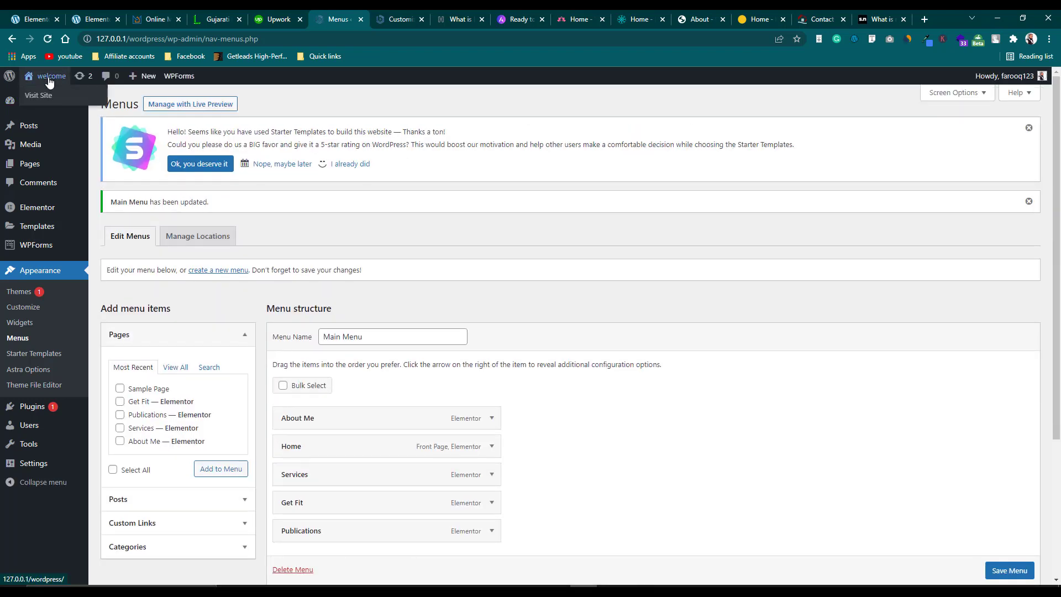
right_click(49, 92)
Check the live homepage in a new tab for the menu order: About Me, Home, Services, Get Fit, Publications.
left_click(72, 105)
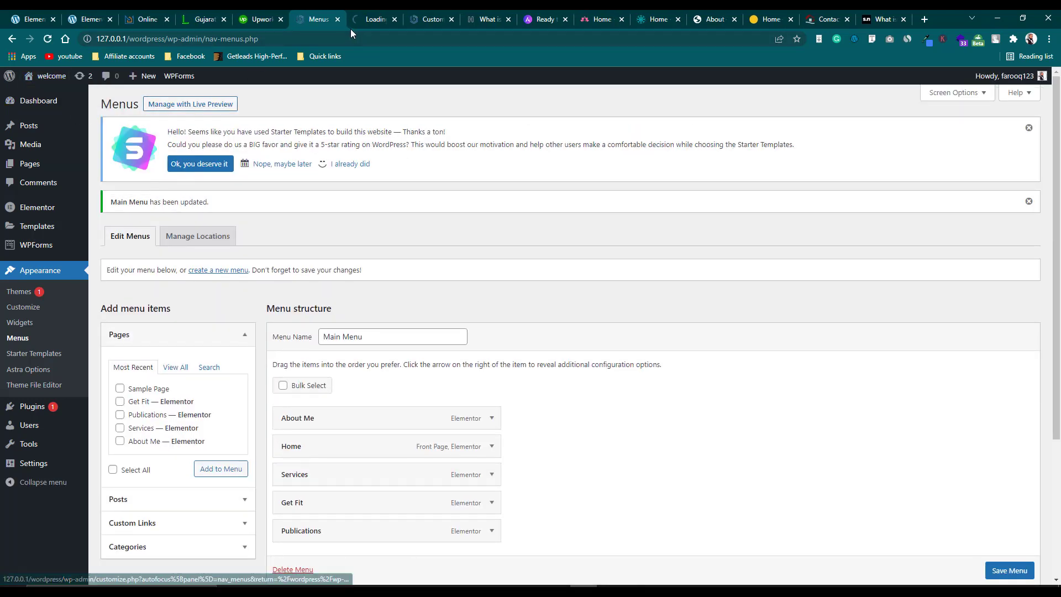
left_click(376, 19)
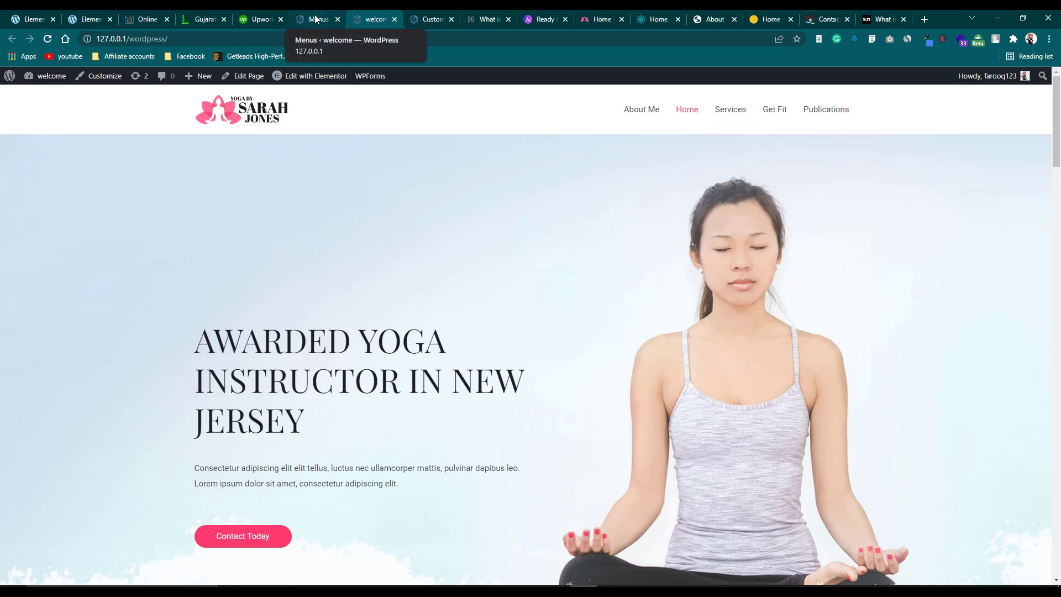
scroll(386, 221, "down", 4)
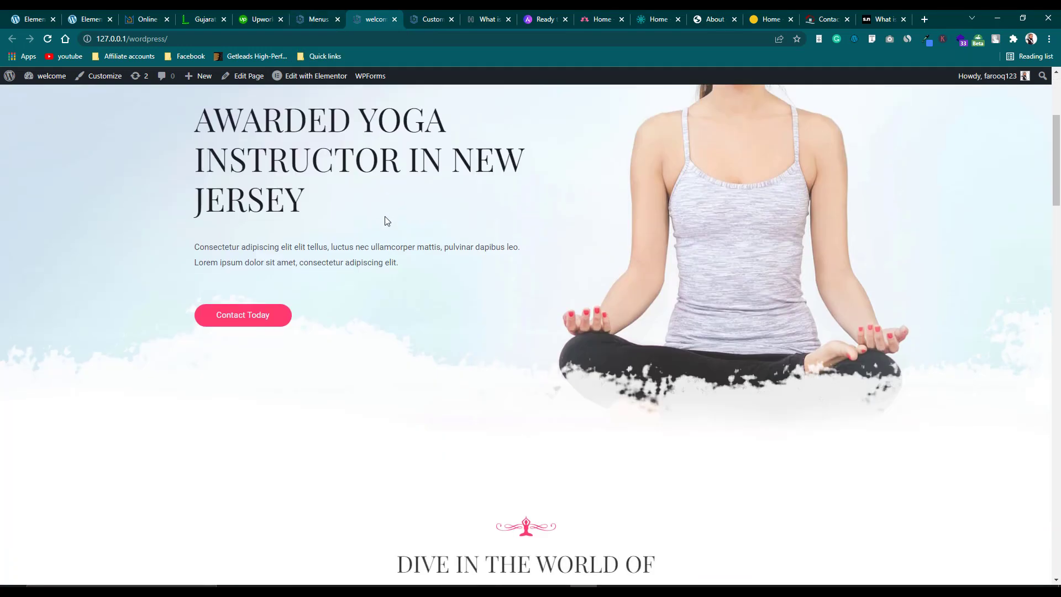
scroll(386, 220, "up", 2)
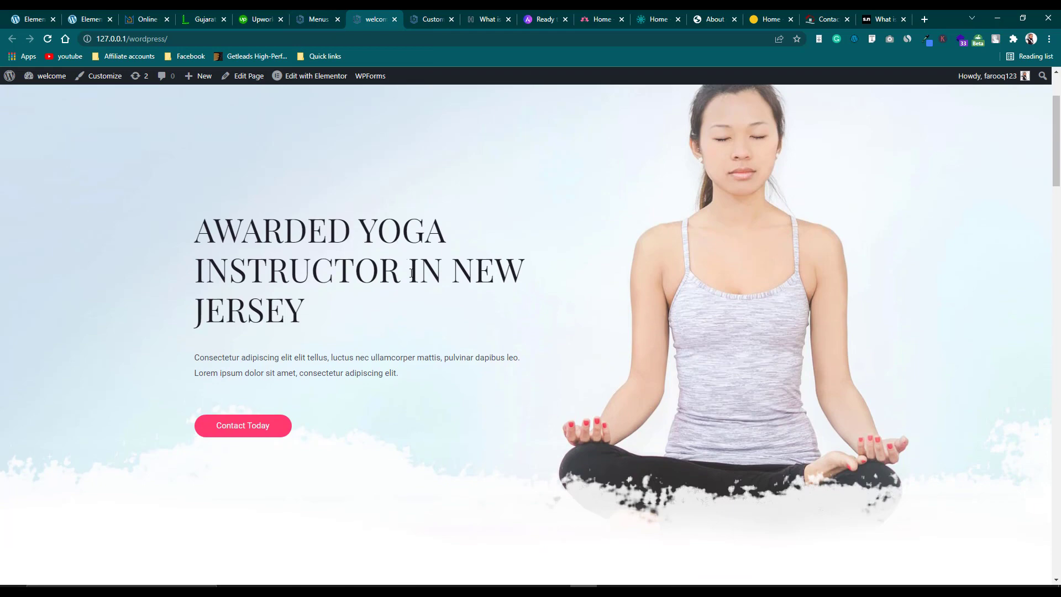
scroll(411, 272, "up", 2)
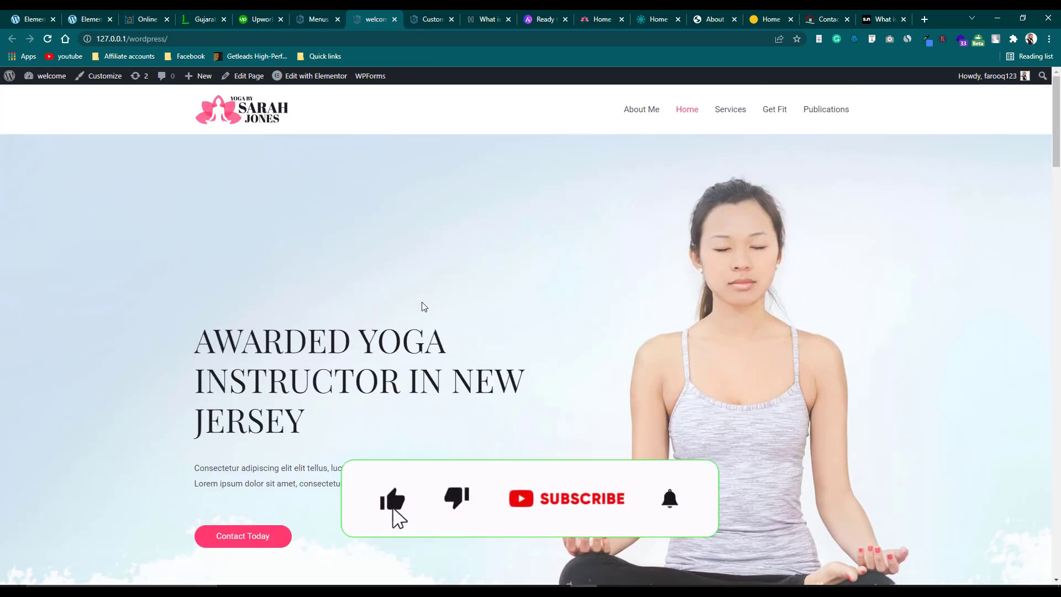
scroll(422, 302, "down", 10)
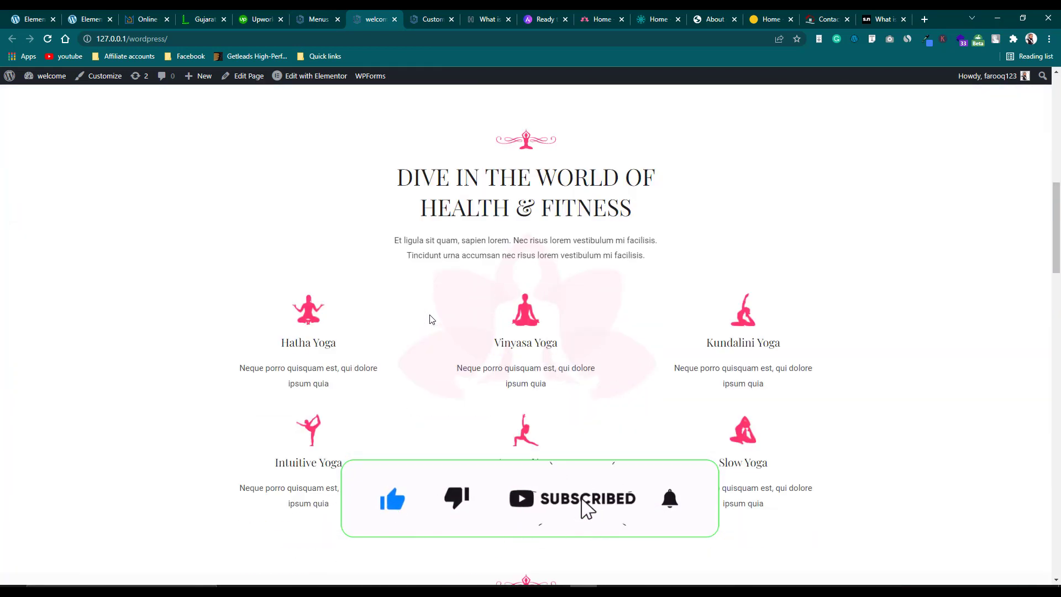
scroll(433, 320, "down", 10)
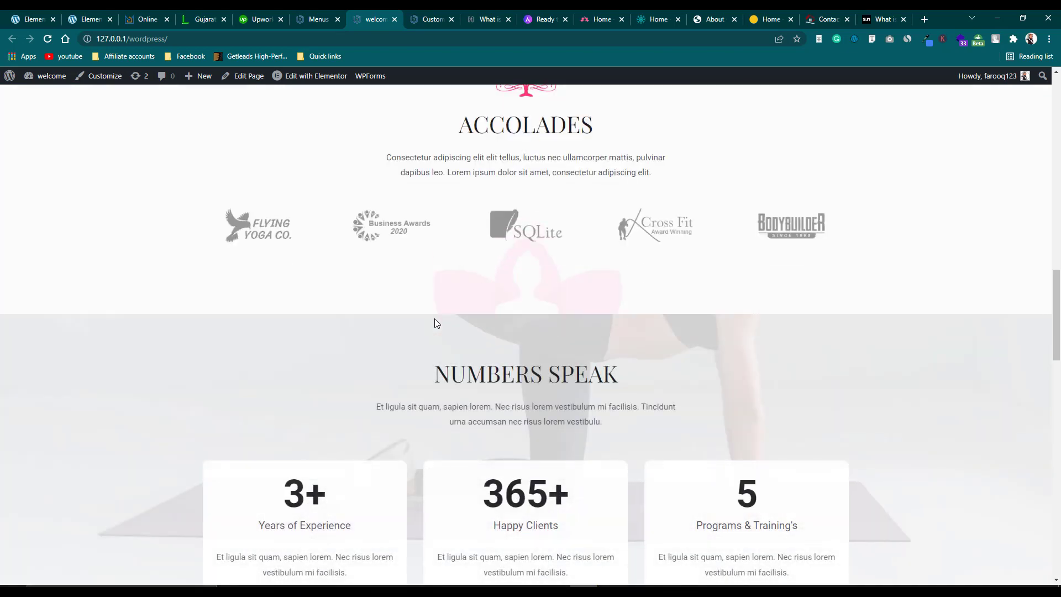
scroll(437, 323, "down", 15)
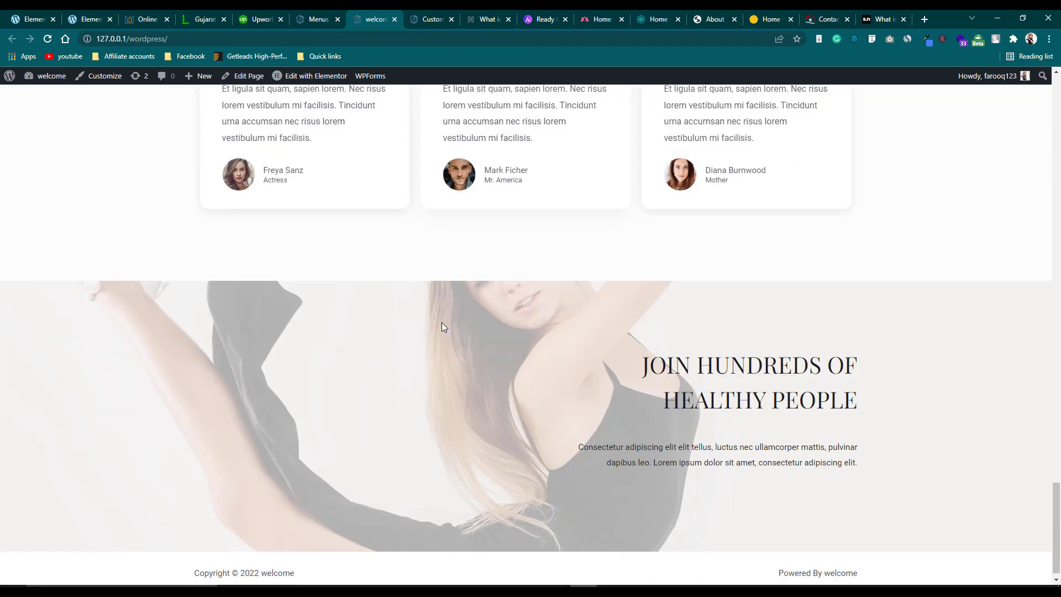
scroll(442, 327, "up", 10)
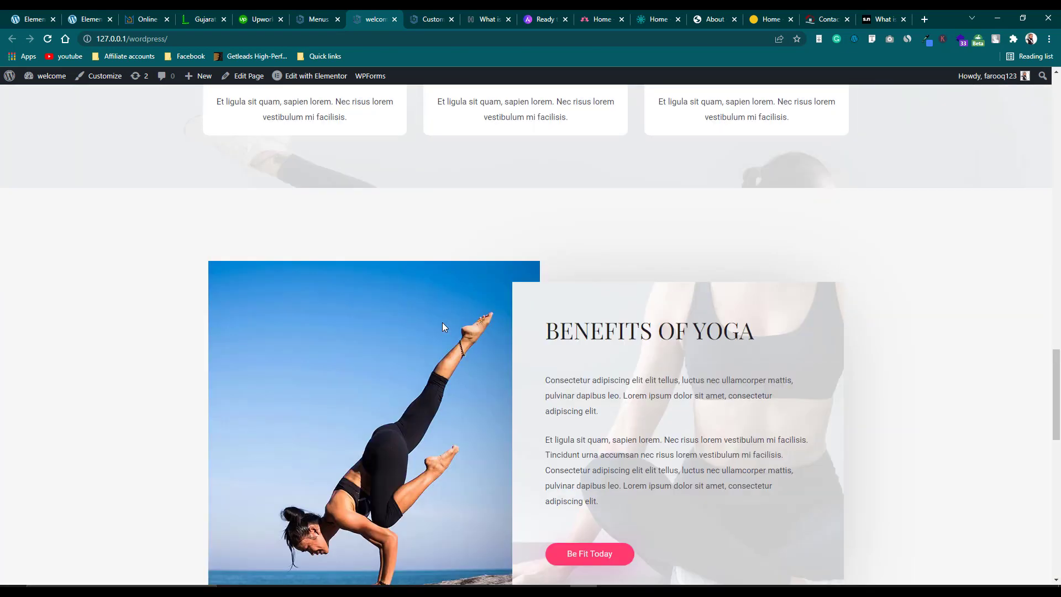
scroll(442, 327, "up", 15)
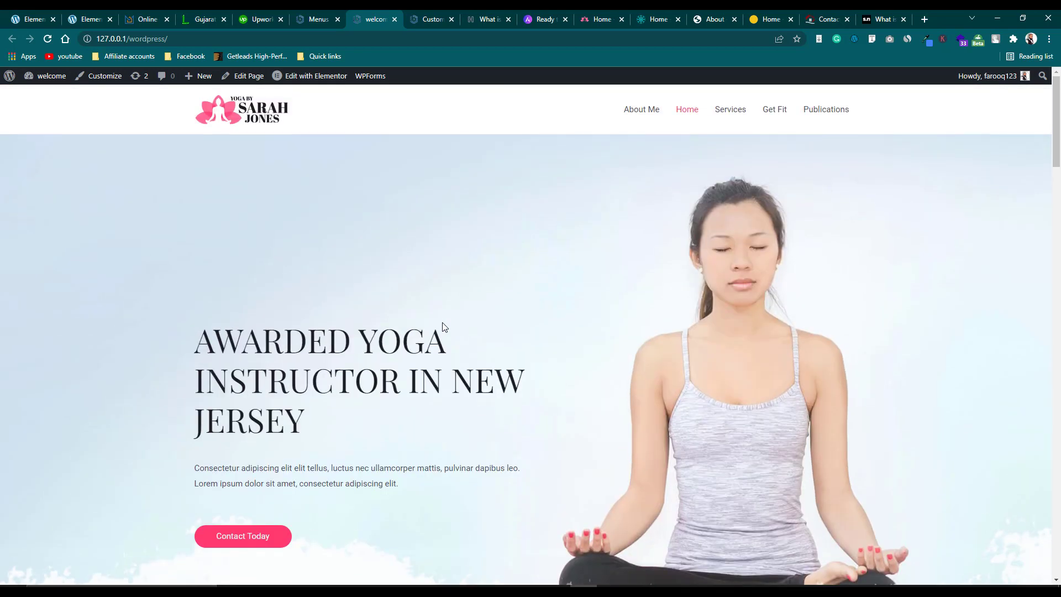